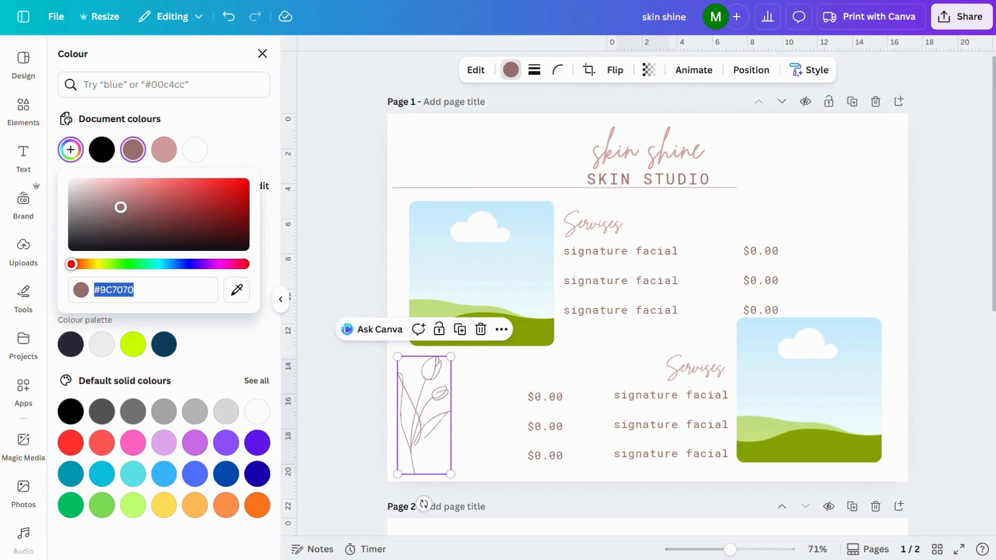
Darken the dusty-rose colour of the tulip line drawing slightly using a custom colour.
{"action": "left_click_drag", "start_coordinate": [120, 207], "coordinate": [125, 218]}
{"action": "left_click", "coordinate": [328, 262]}
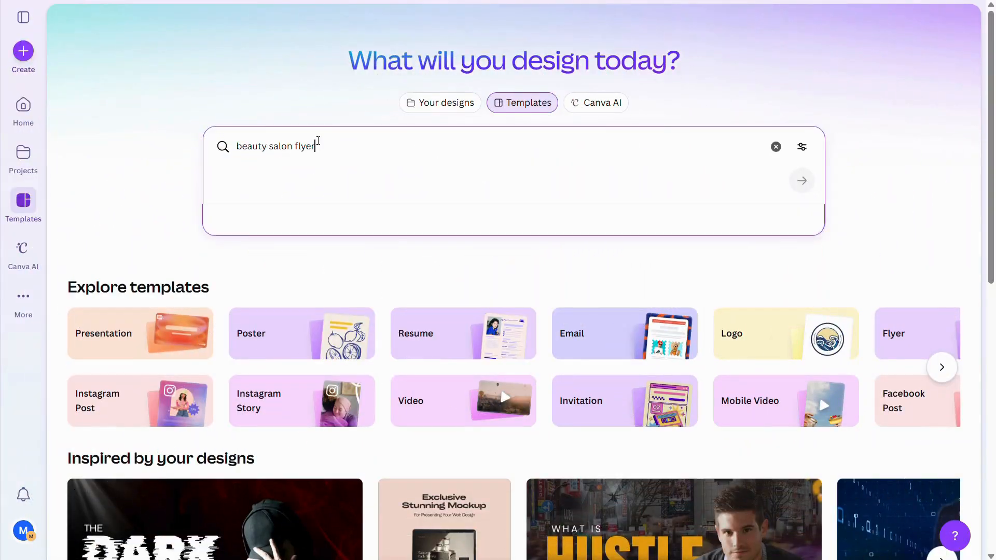
Search the templates for "beauty salon flyer" and look through the designs for inspiration.
{"action": "key", "text": "Return"}
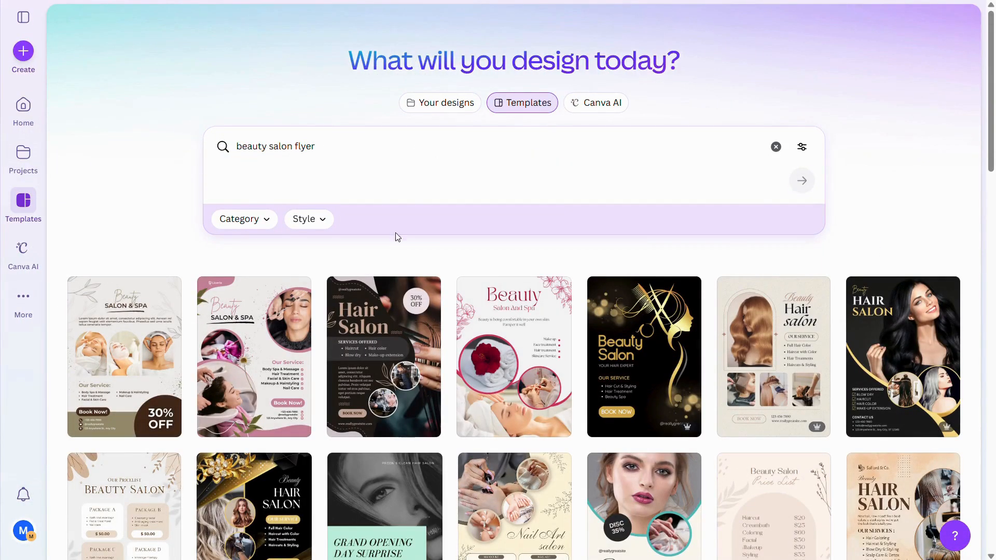
{"action": "scroll", "coordinate": [461, 331], "scroll_direction": "down", "scroll_amount": 6}
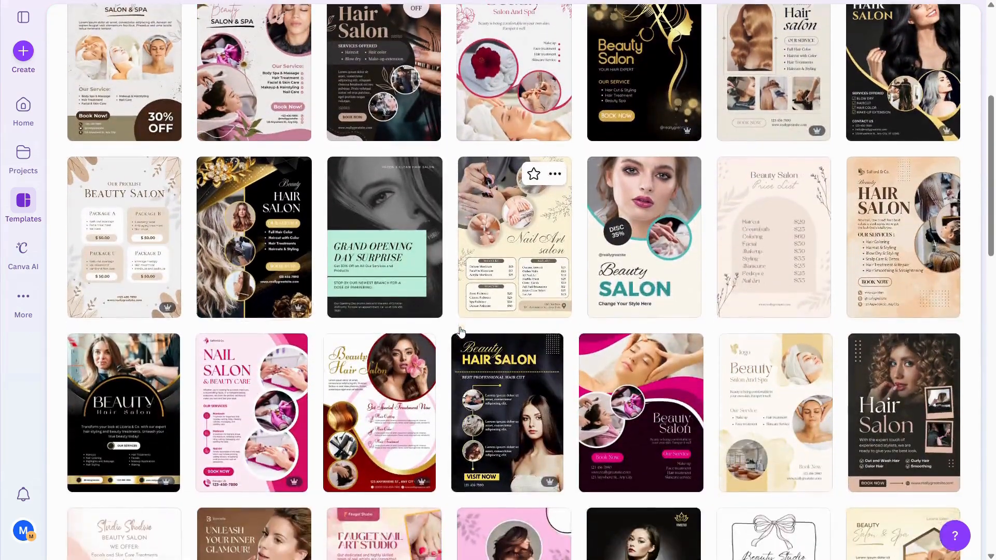
{"action": "scroll", "coordinate": [461, 331], "scroll_direction": "down", "scroll_amount": 2}
{"action": "scroll", "coordinate": [461, 331], "scroll_direction": "up", "scroll_amount": 7}
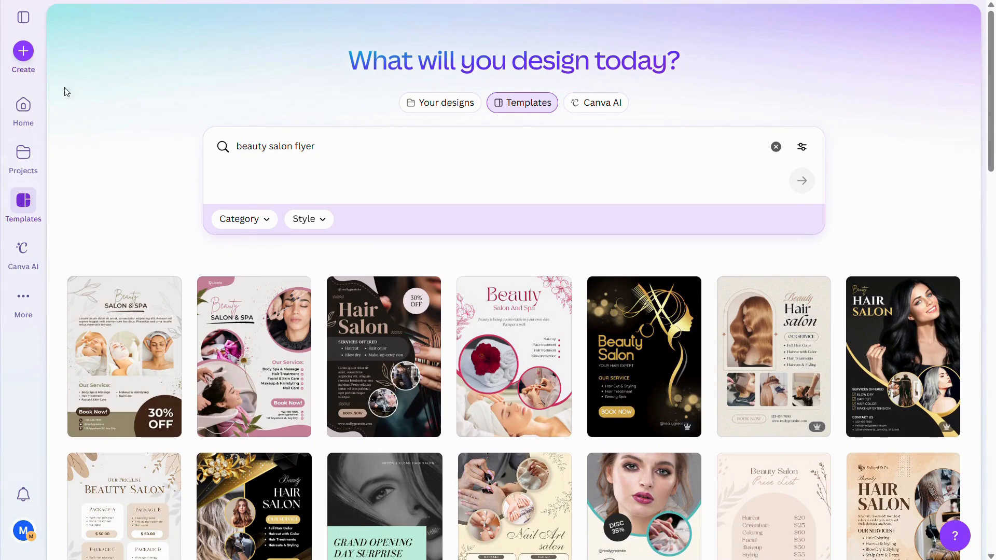
Search the design types for "flyer" and create a blank Flyer (Landscape A4) design.
{"action": "left_click", "coordinate": [26, 56]}
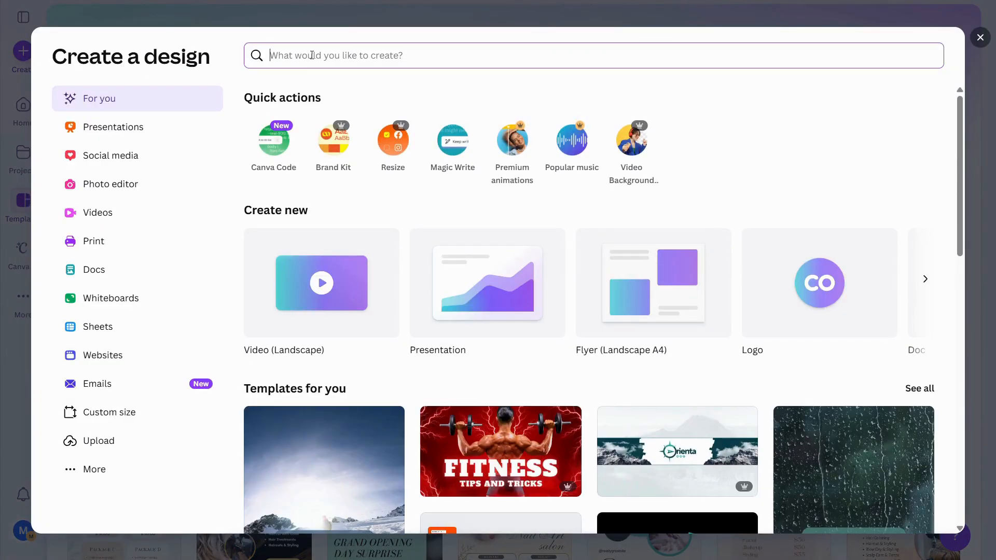
{"action": "type", "text": "fl"}
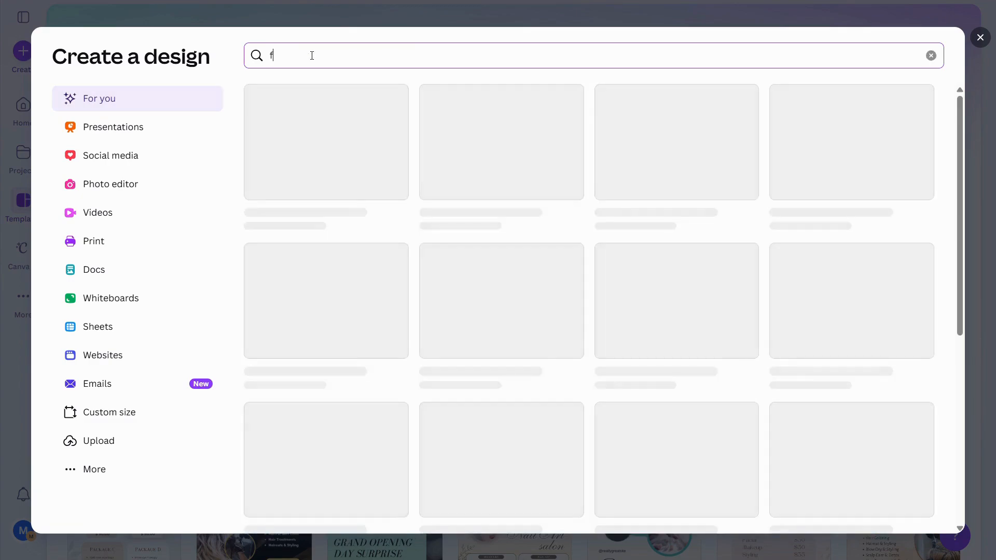
{"action": "type", "text": "yer"}
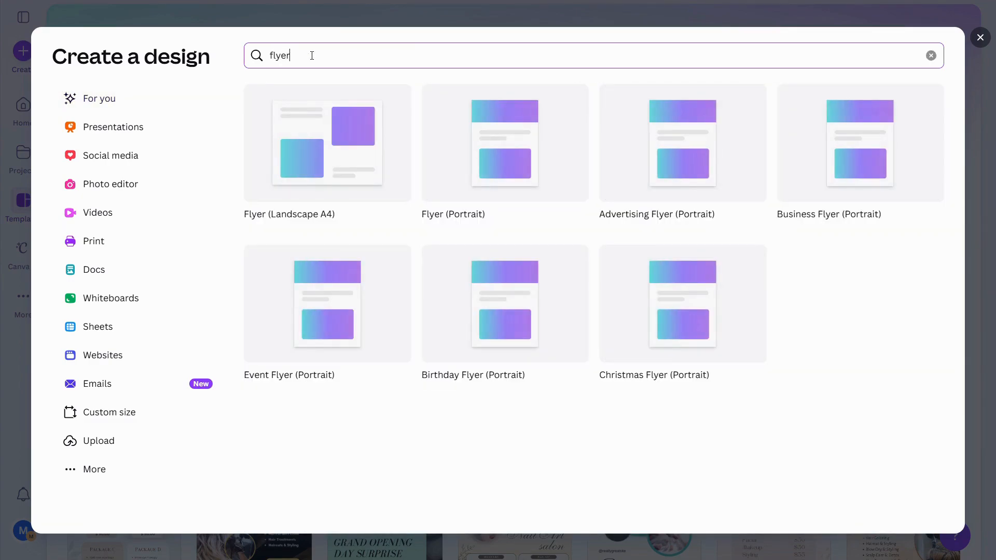
{"action": "left_click", "coordinate": [326, 173]}
{"action": "left_click", "coordinate": [982, 52]}
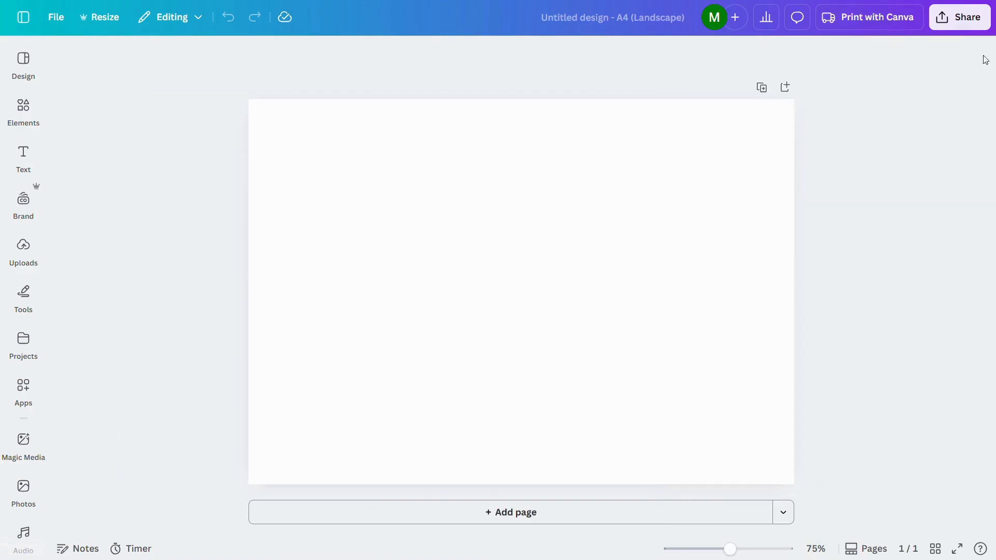
Duplicate the blank page as a second page and turn on rulers and guides.
{"action": "left_click", "coordinate": [762, 87]}
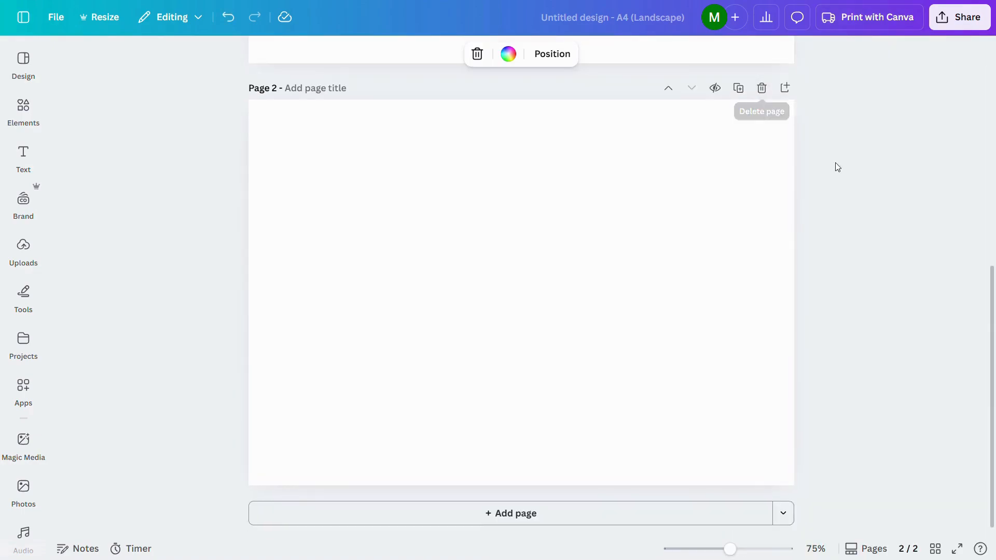
{"action": "scroll", "coordinate": [95, 72], "scroll_direction": "up", "scroll_amount": 8}
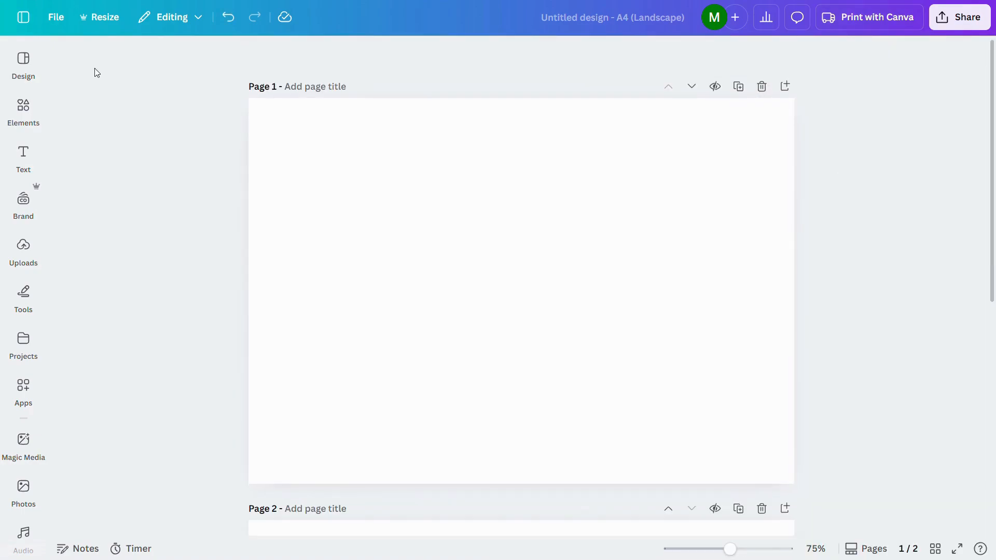
{"action": "left_click", "coordinate": [52, 21]}
{"action": "mouse_move", "coordinate": [129, 179]}
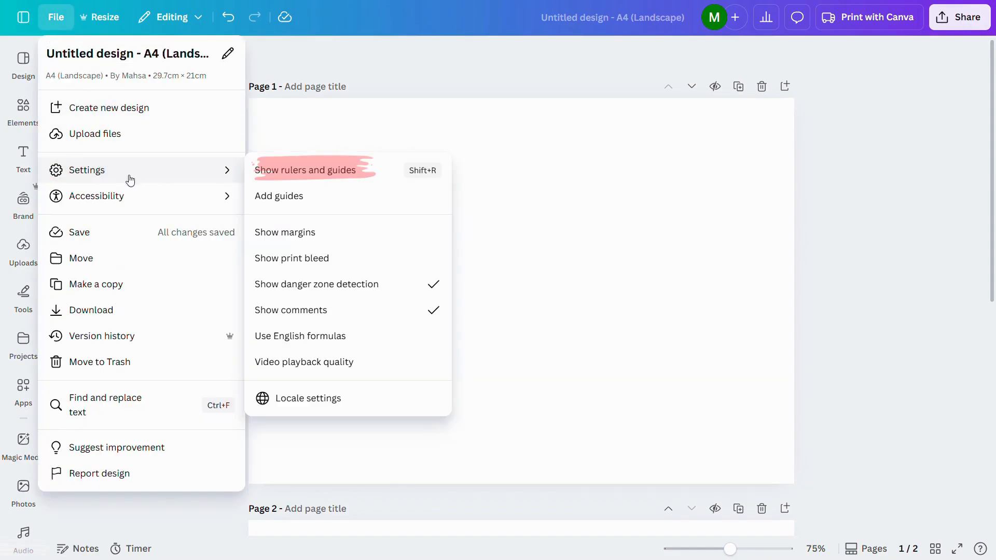
{"action": "left_click", "coordinate": [282, 180]}
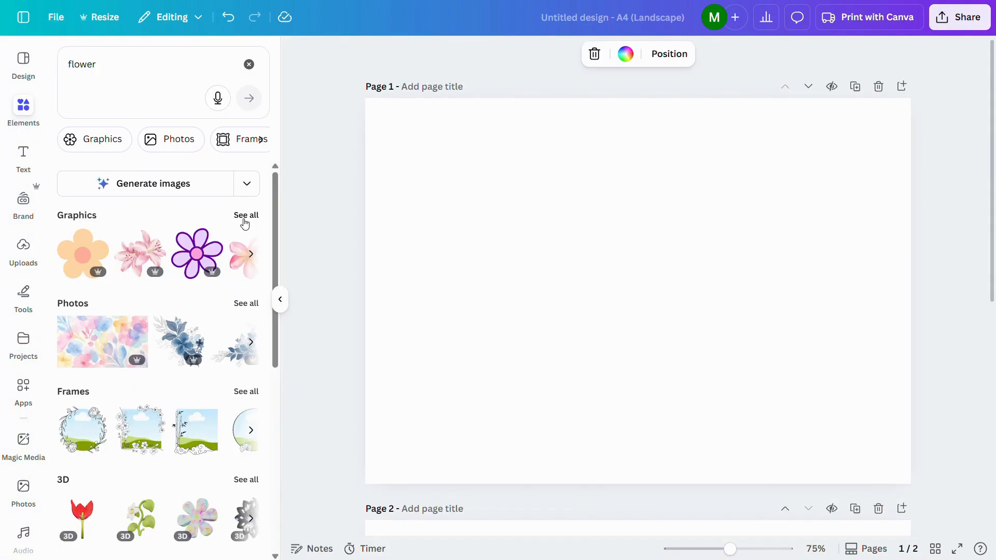
Browse the flower graphics in the element library, and clear the graphics filter and the search.
{"action": "left_click", "coordinate": [244, 218]}
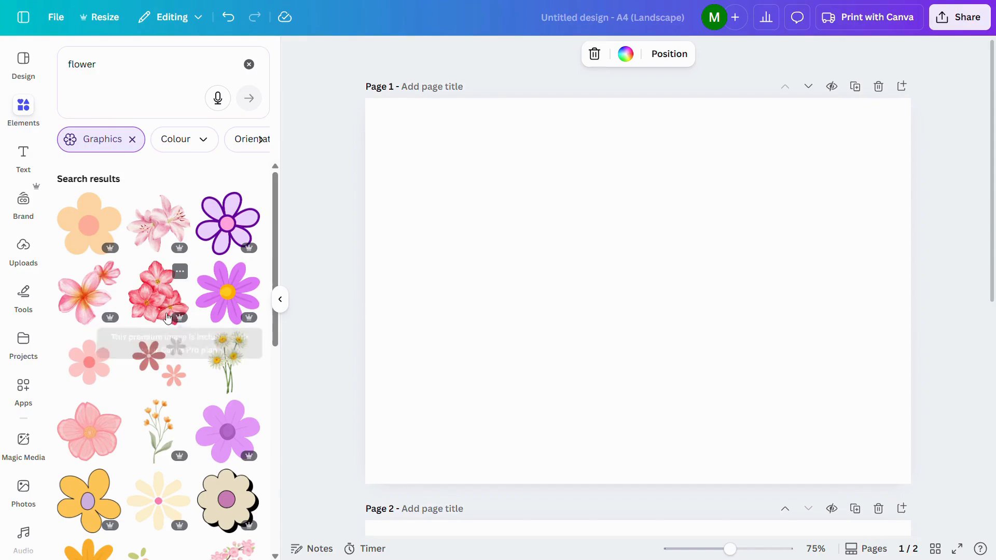
{"action": "scroll", "coordinate": [193, 343], "scroll_direction": "down", "scroll_amount": 3}
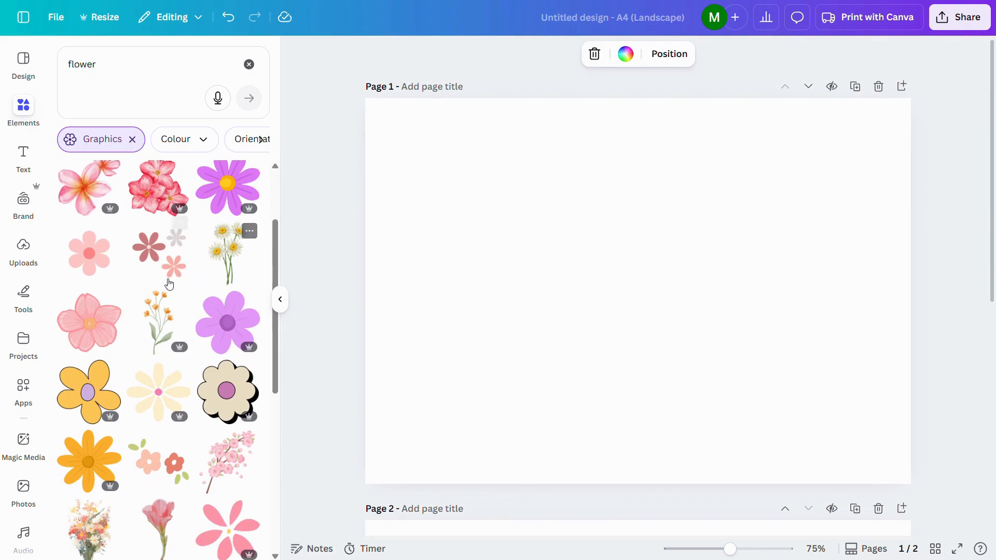
{"action": "scroll", "coordinate": [118, 400], "scroll_direction": "down", "scroll_amount": 2}
{"action": "scroll", "coordinate": [117, 400], "scroll_direction": "down", "scroll_amount": 6}
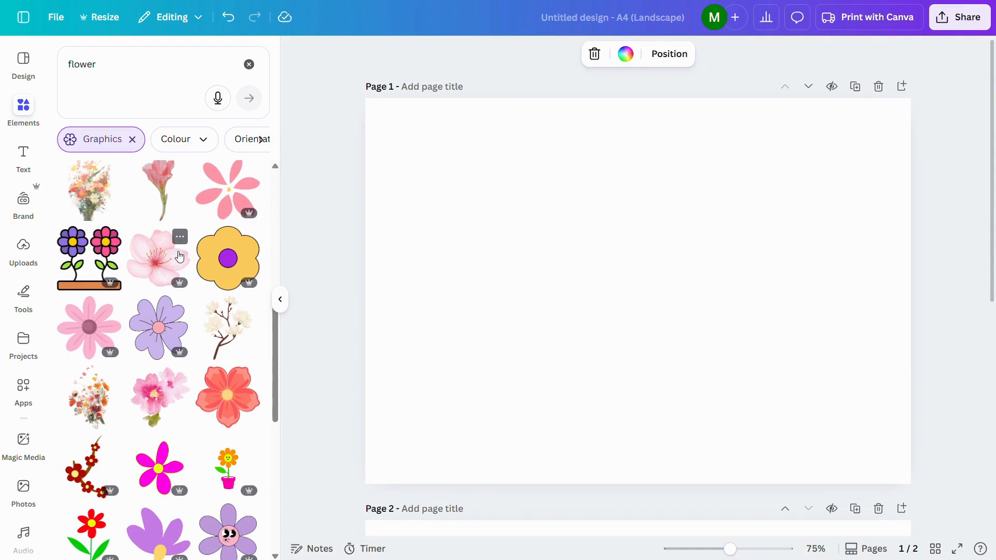
{"action": "left_click", "coordinate": [132, 140]}
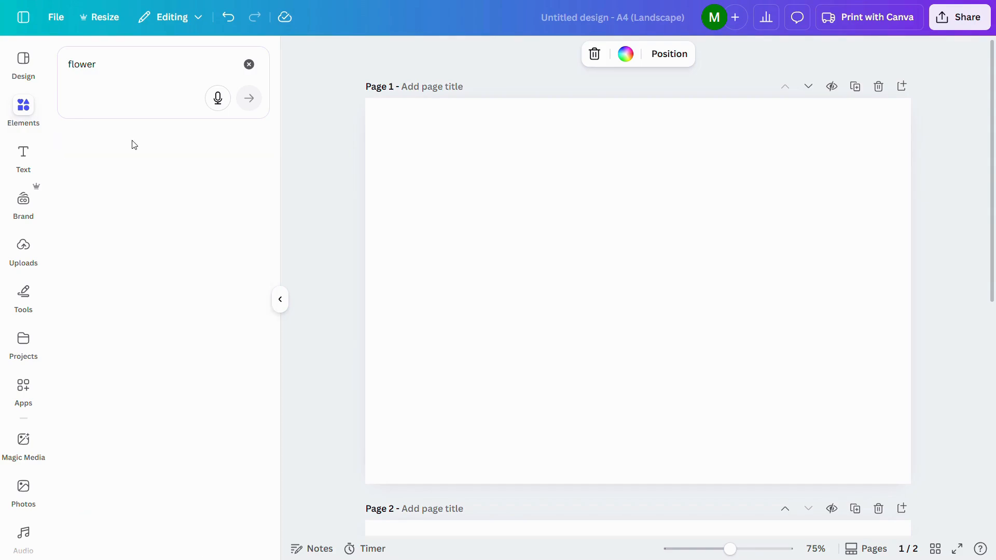
{"action": "left_click", "coordinate": [249, 65]}
{"action": "left_click", "coordinate": [316, 202]}
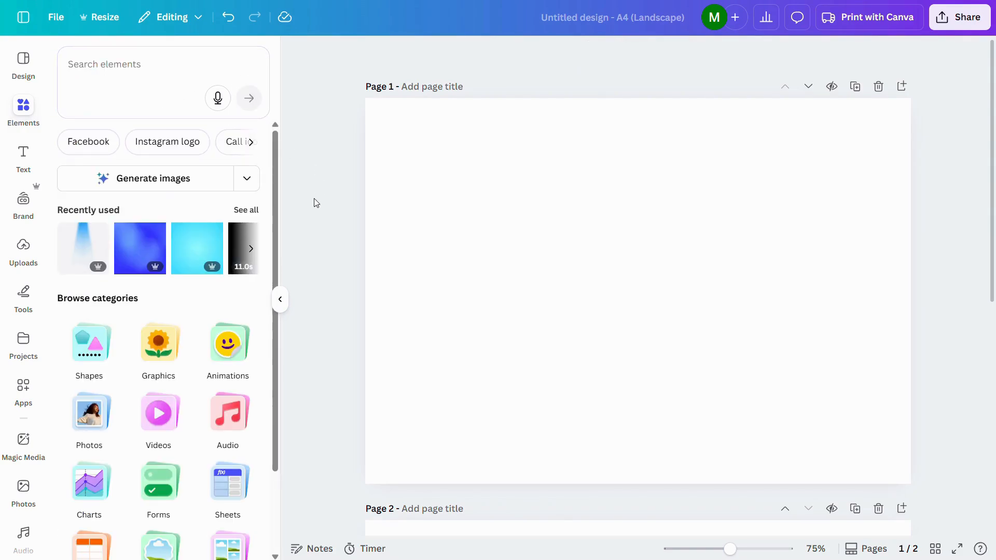
Add a heading to page 1 with the text "skin shine".
{"action": "left_click", "coordinate": [24, 154]}
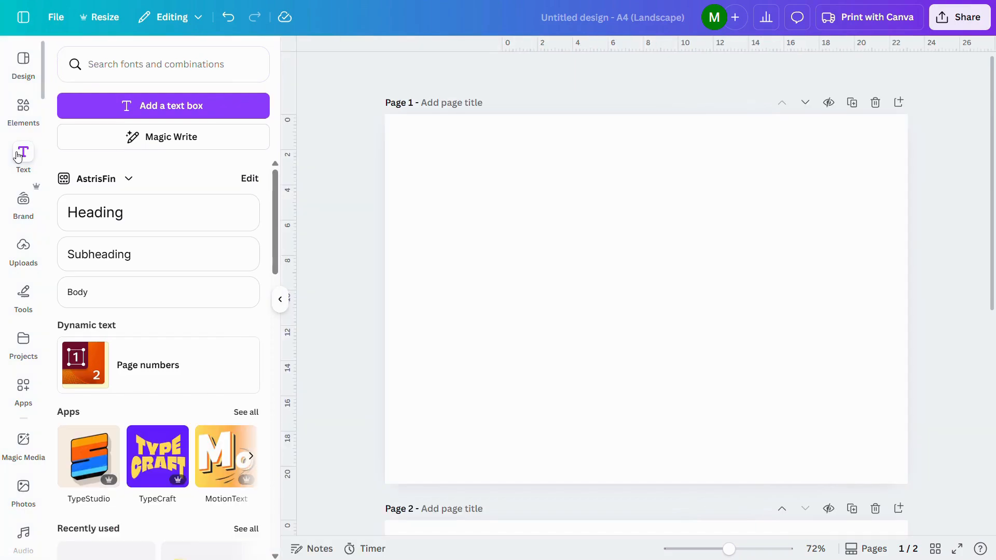
{"action": "left_click", "coordinate": [119, 217]}
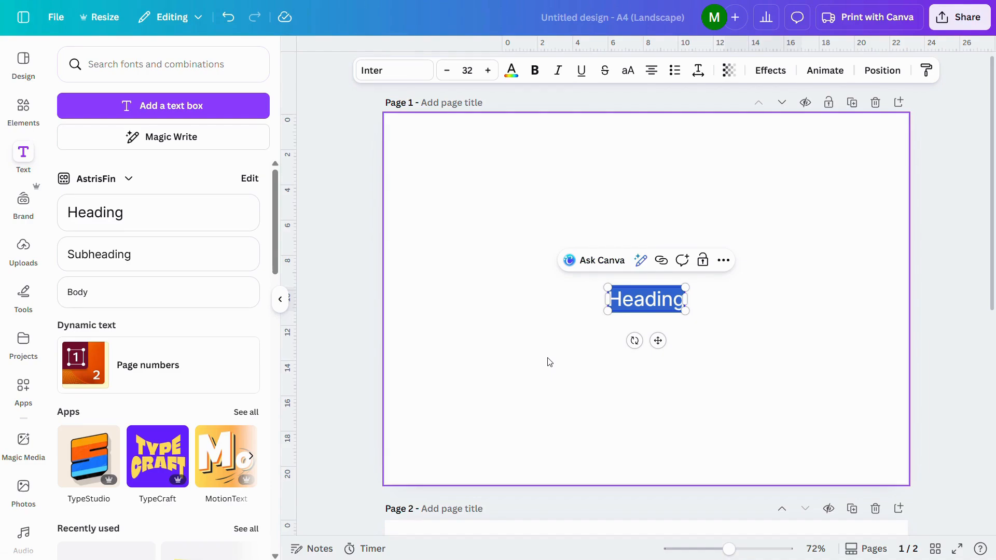
{"action": "type", "text": "Skin"}
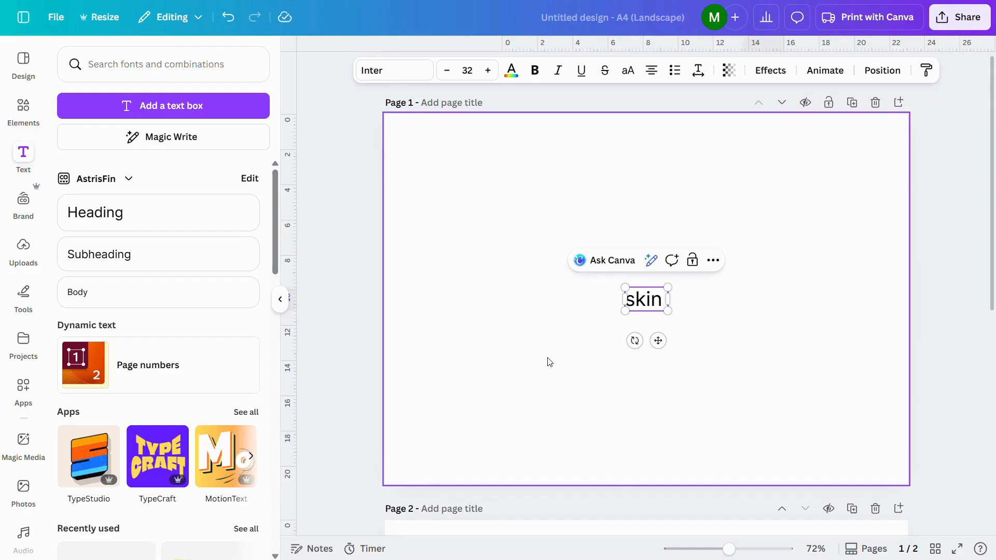
{"action": "type", "text": " shine"}
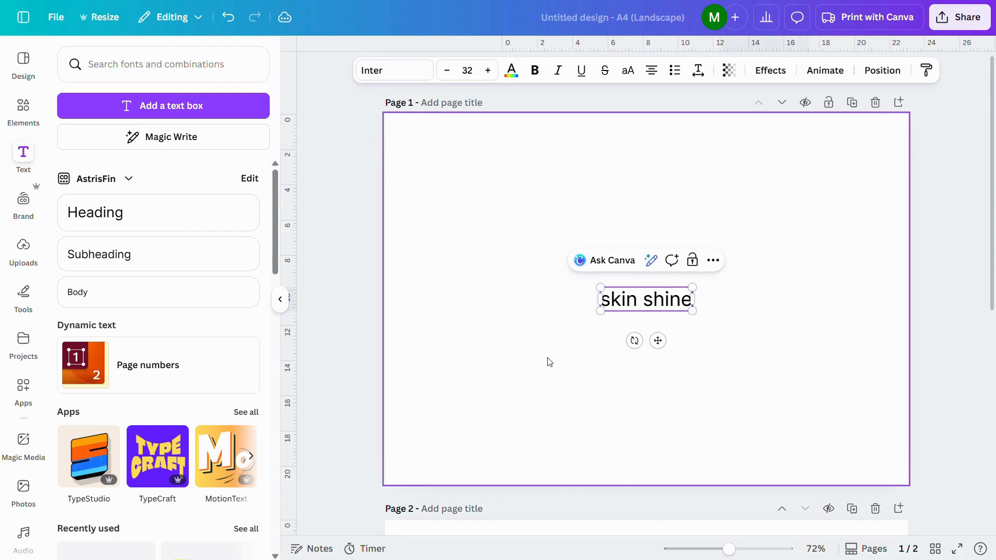
{"action": "key", "text": "Escape"}
Change the "skin shine" heading's font to Brittany.
{"action": "left_click", "coordinate": [390, 70]}
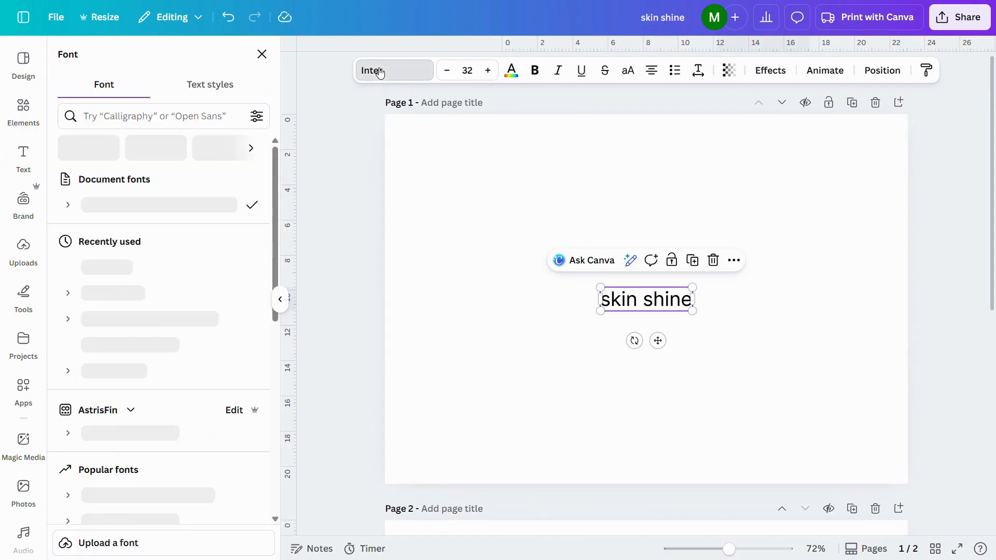
{"action": "scroll", "coordinate": [180, 319], "scroll_direction": "down", "scroll_amount": 10}
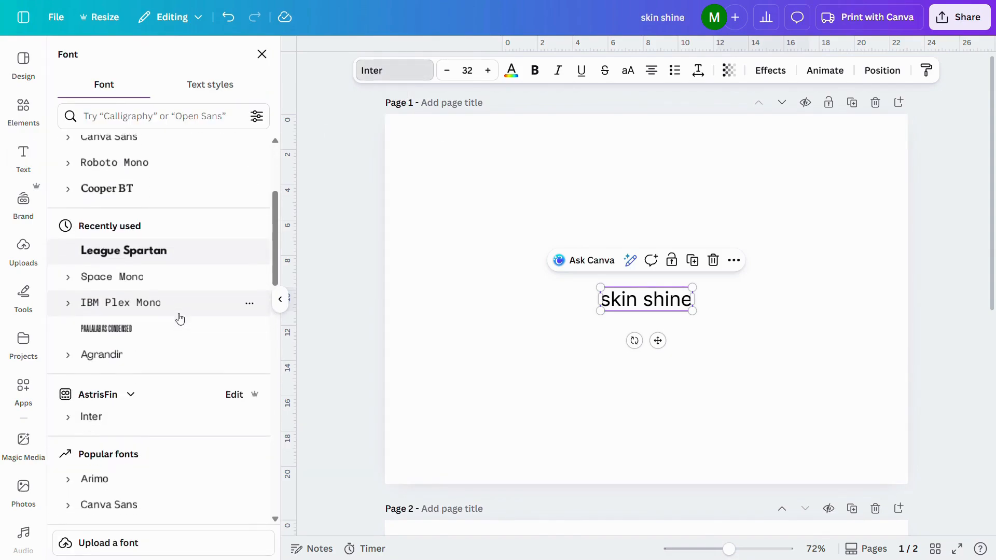
{"action": "scroll", "coordinate": [180, 318], "scroll_direction": "down", "scroll_amount": 1}
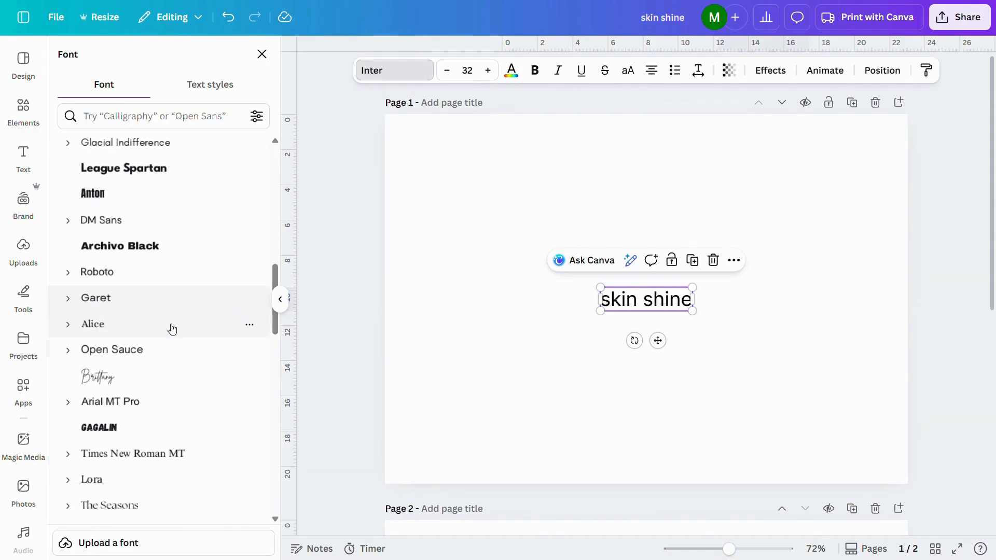
{"action": "left_click", "coordinate": [133, 382]}
Give the "skin shine" heading a custom dusty-pink text colour.
{"action": "left_click", "coordinate": [394, 70]}
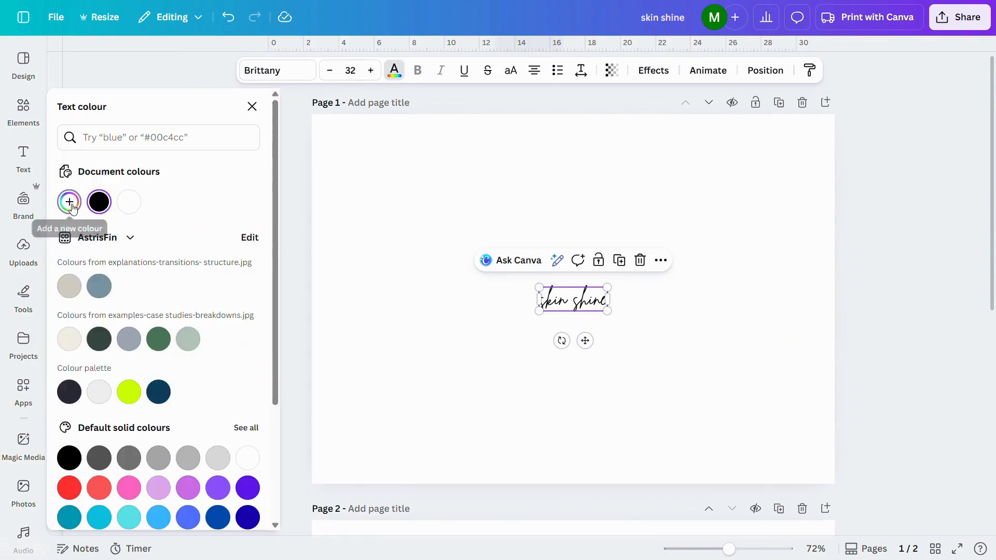
{"action": "left_click", "coordinate": [69, 202]}
{"action": "left_click_drag", "start_coordinate": [70, 332], "coordinate": [110, 272]}
{"action": "left_click", "coordinate": [527, 299]}
{"action": "left_click", "coordinate": [527, 298]}
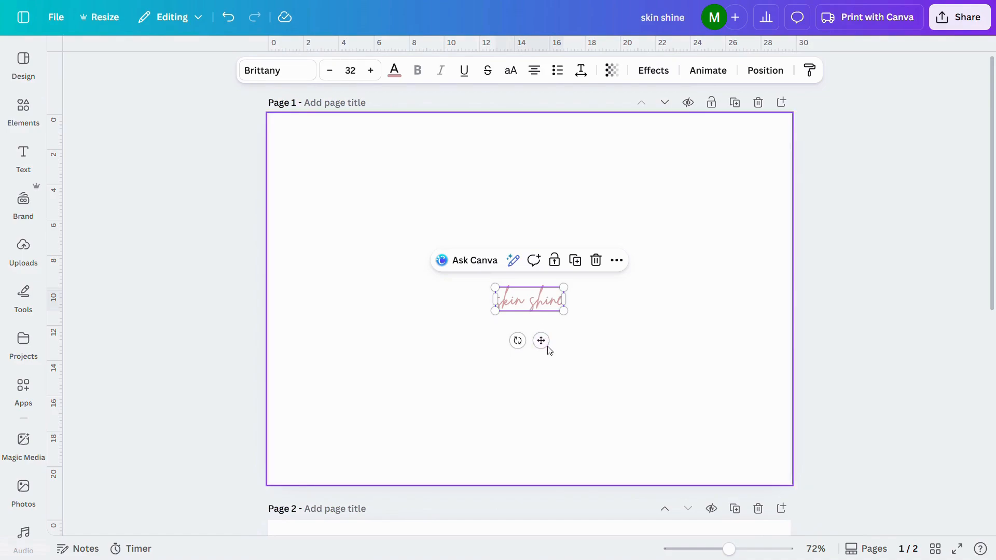
Move the "skin shine" heading near the top of the page, enlarge it to size 52 and centre it horizontally.
{"action": "left_click_drag", "start_coordinate": [541, 340], "coordinate": [532, 207]}
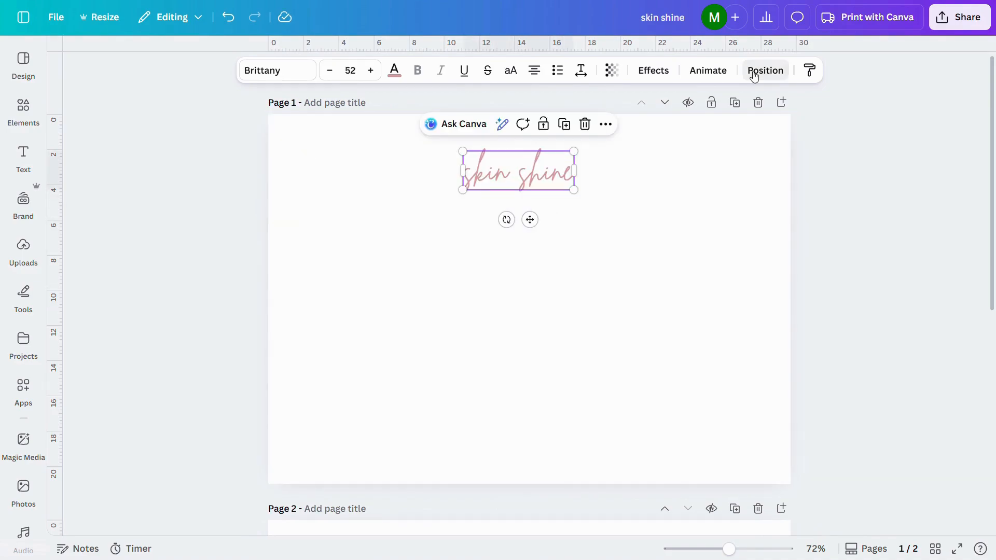
{"action": "left_click", "coordinate": [766, 70]}
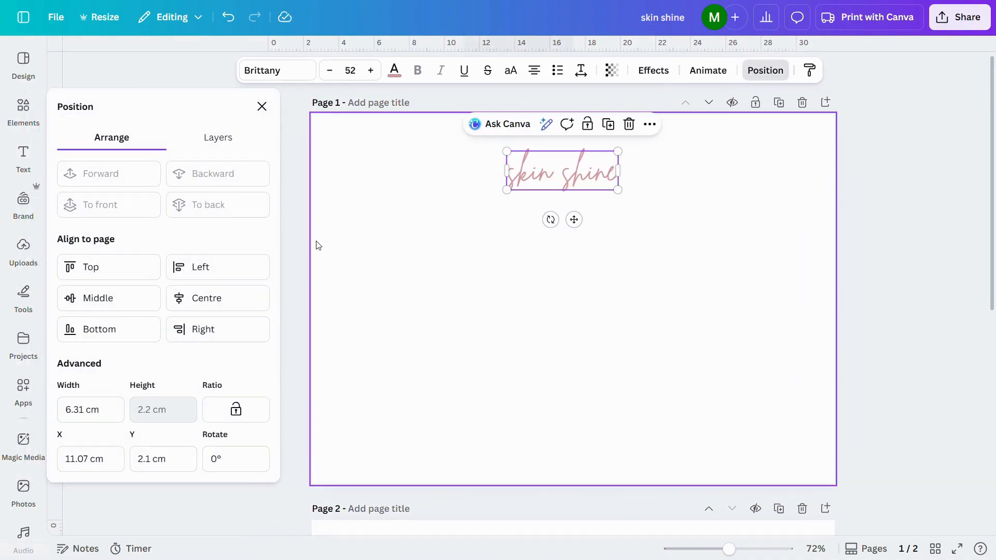
{"action": "left_click", "coordinate": [199, 299]}
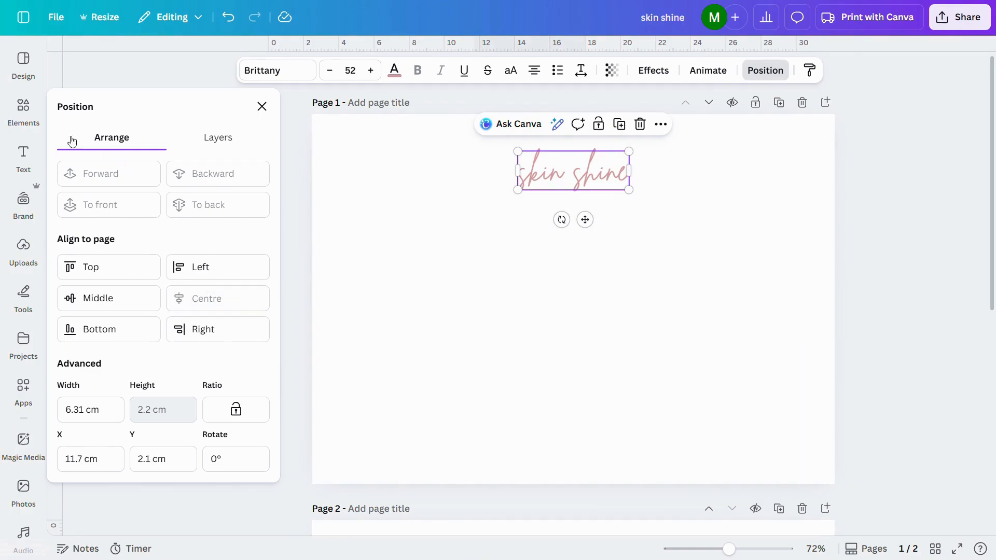
Place a rounded-square frame on the page's left side, and duplicate it into the lower-right corner area.
{"action": "left_click", "coordinate": [21, 110]}
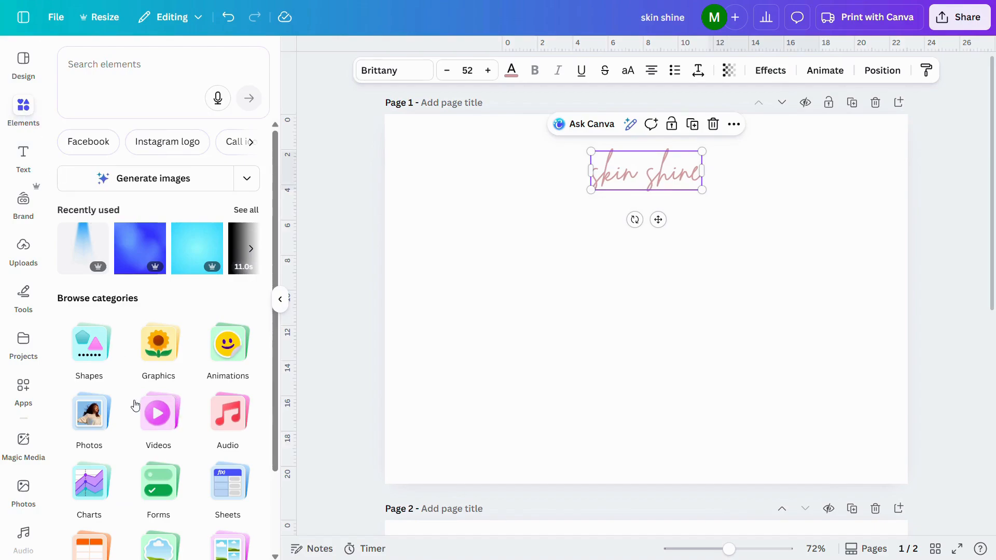
{"action": "scroll", "coordinate": [135, 404], "scroll_direction": "down", "scroll_amount": 2}
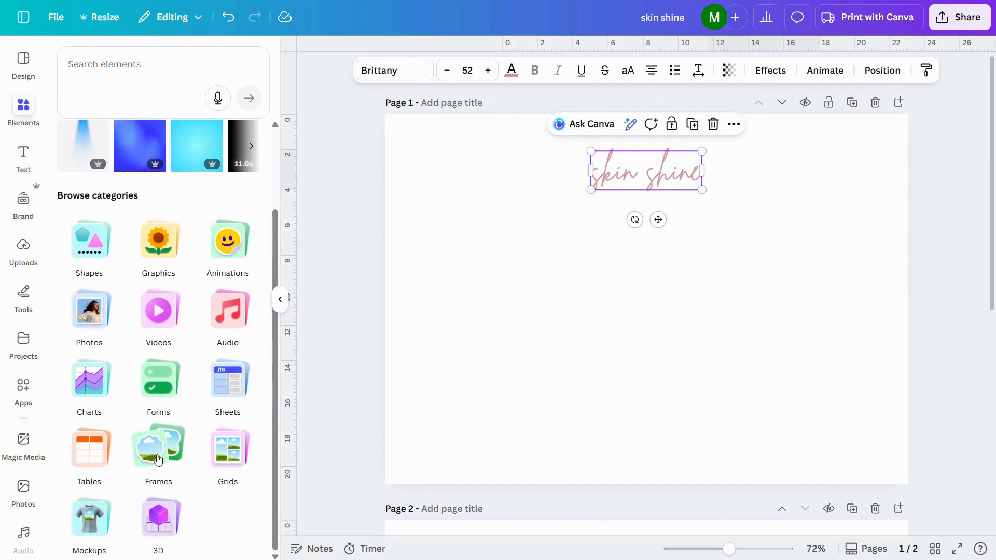
{"action": "left_click", "coordinate": [158, 456]}
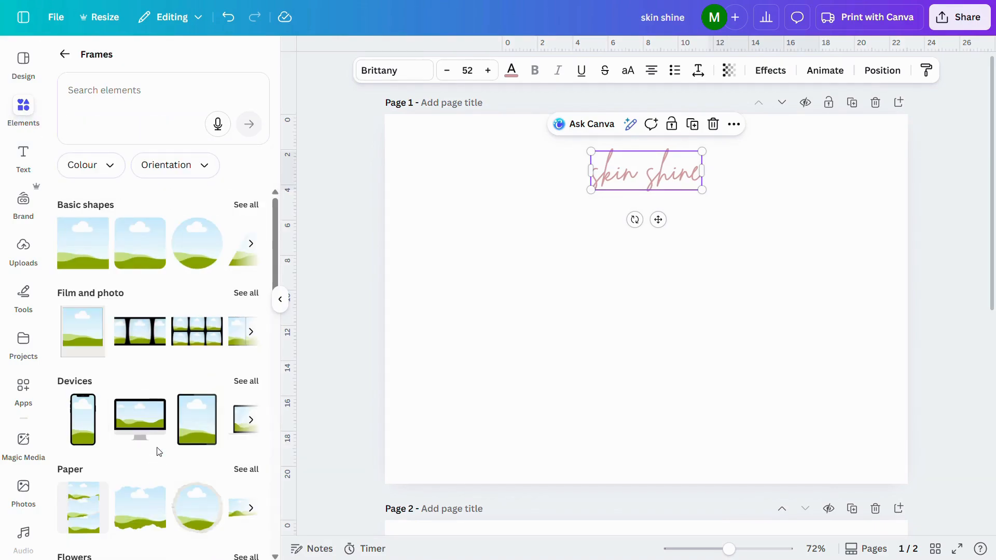
{"action": "left_click", "coordinate": [143, 254]}
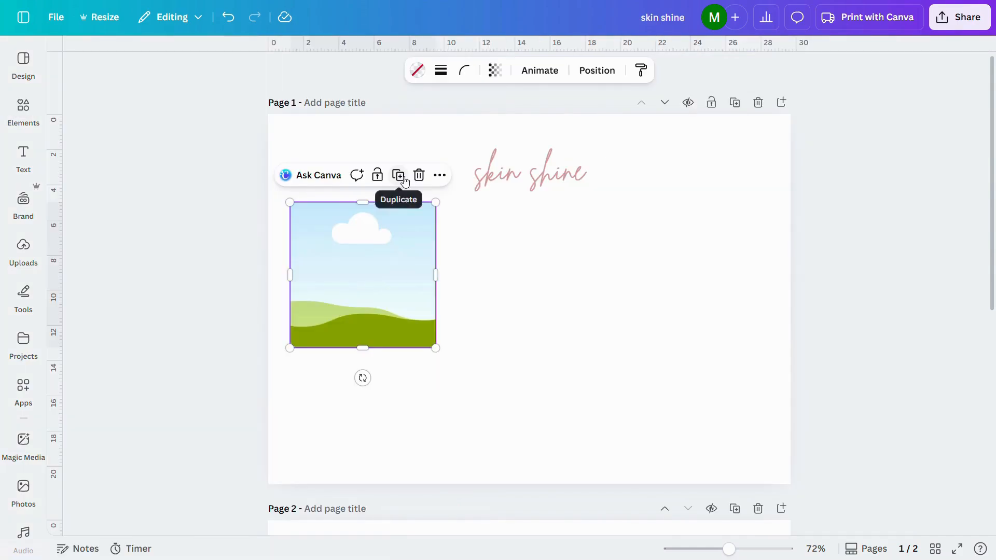
{"action": "left_click", "coordinate": [405, 182]}
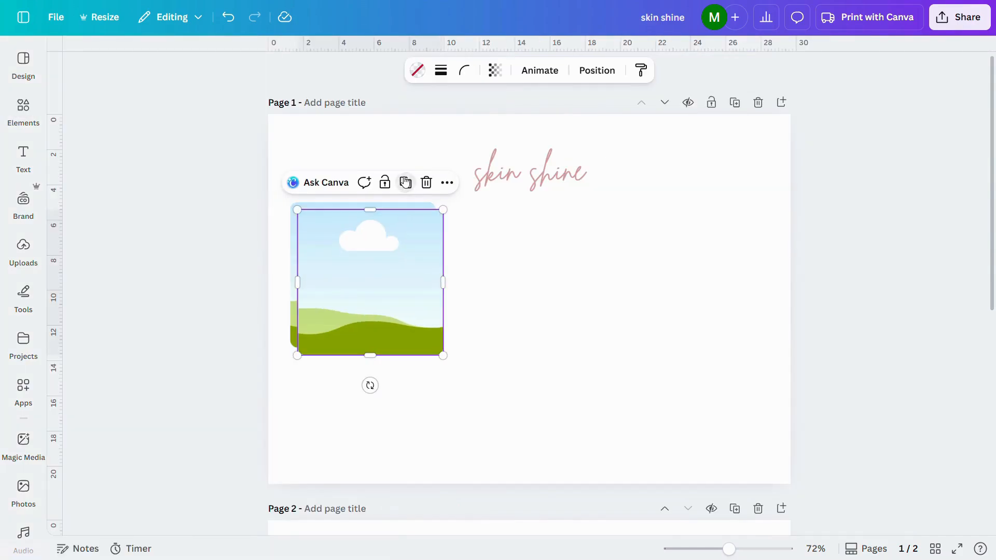
{"action": "left_click_drag", "start_coordinate": [405, 287], "coordinate": [690, 387]}
Add a subheading reading "skin studio" and move it directly beneath the "skin shine" heading.
{"action": "left_click", "coordinate": [24, 156]}
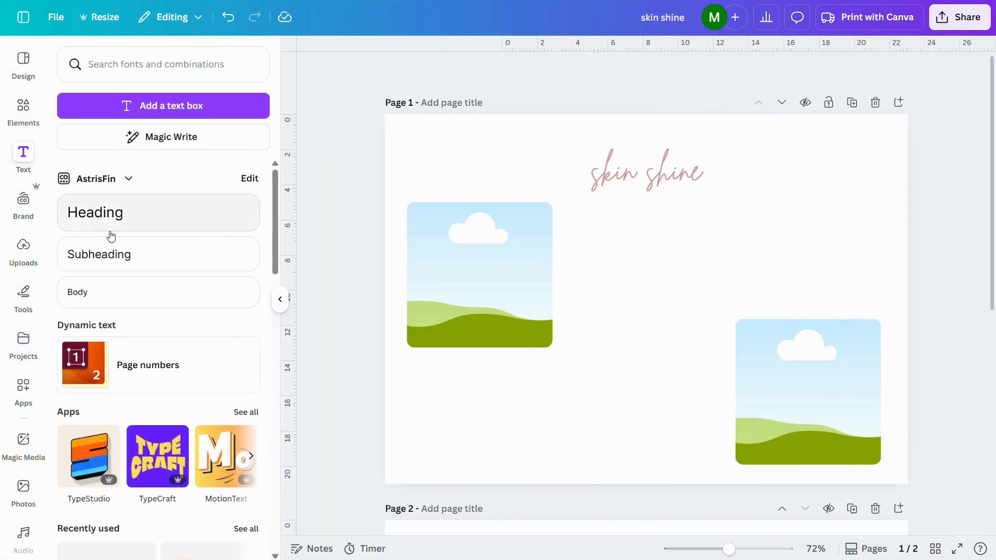
{"action": "left_click", "coordinate": [128, 258]}
{"action": "type", "text": "skin st"}
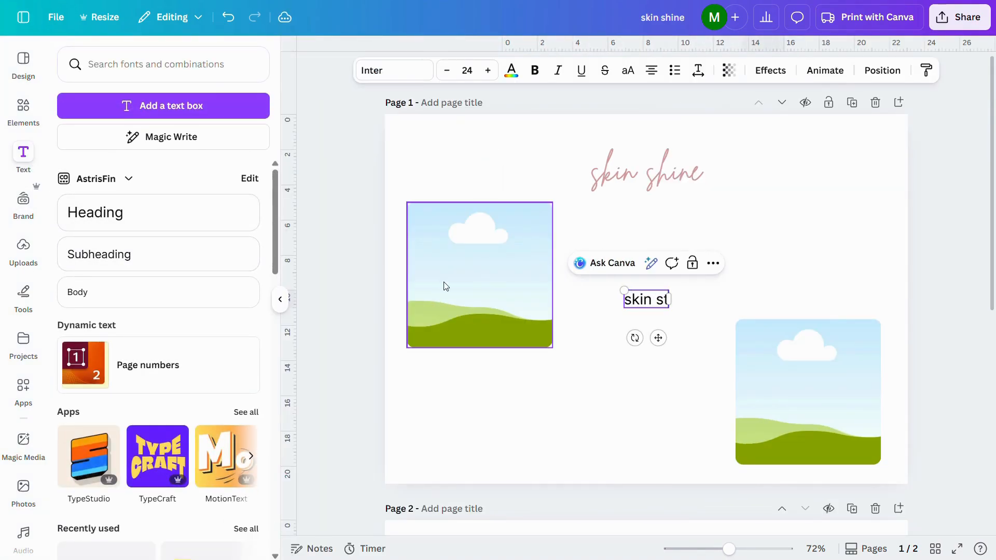
{"action": "type", "text": "udio"}
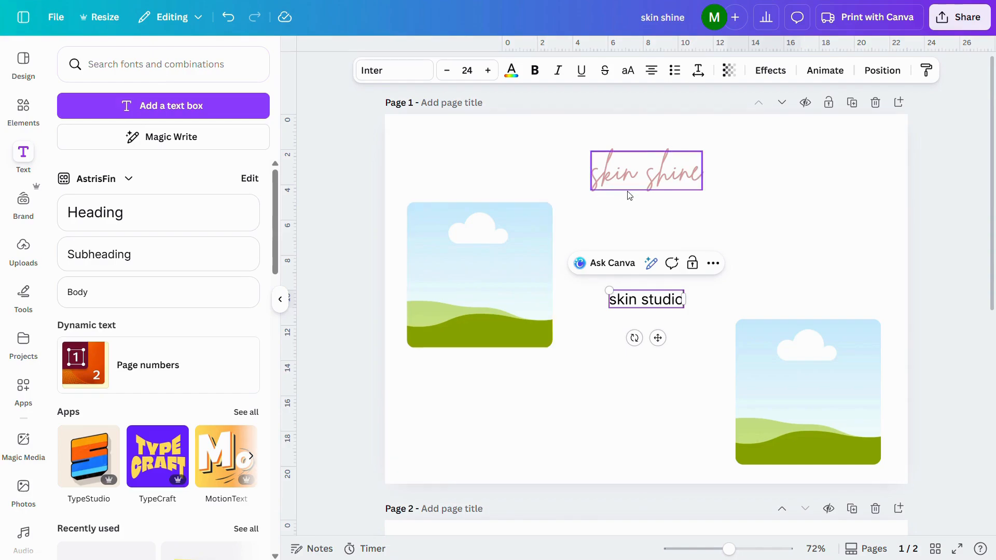
{"action": "left_click", "coordinate": [736, 227]}
{"action": "left_click", "coordinate": [667, 291]}
{"action": "left_click_drag", "start_coordinate": [667, 291], "coordinate": [669, 207]}
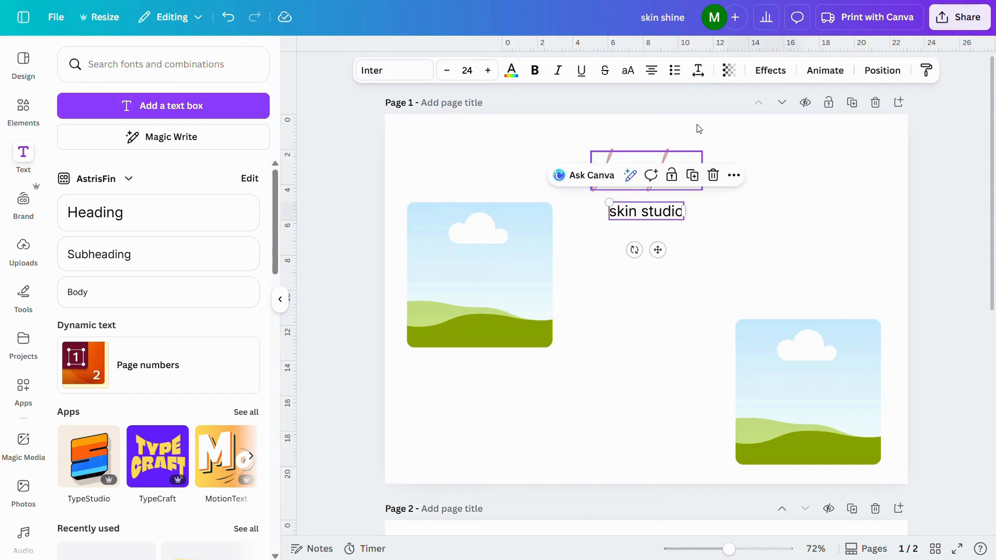
Format the "skin studio" subheading in uppercase, with the grey red text colour (#9c7070) and the Roboto Mono font.
{"action": "left_click", "coordinate": [626, 76]}
{"action": "left_click", "coordinate": [511, 73]}
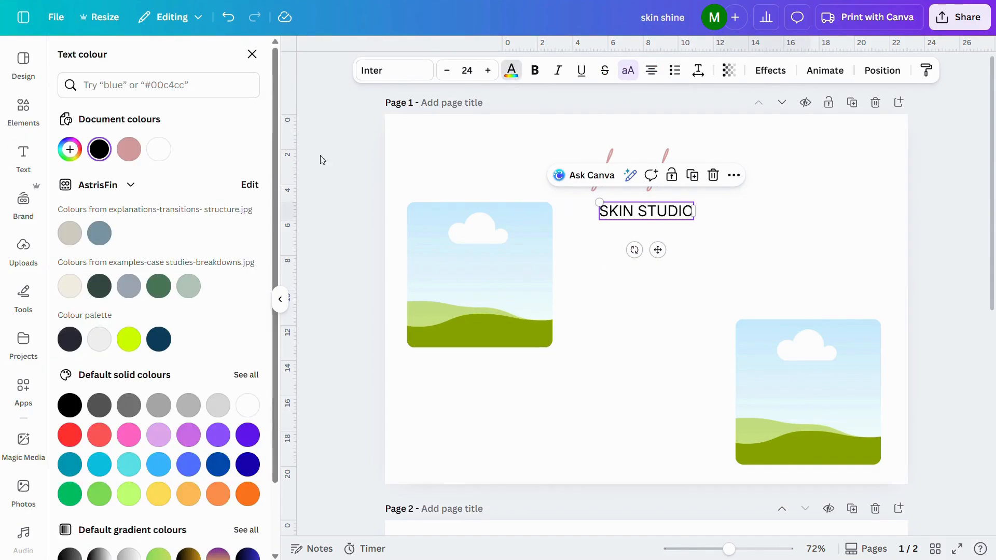
{"action": "left_click", "coordinate": [129, 149]}
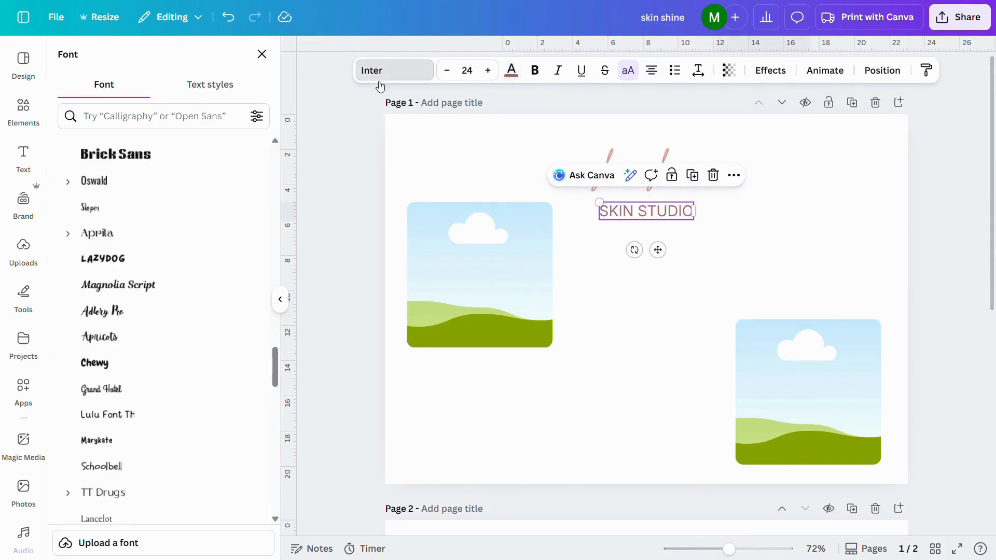
{"action": "scroll", "coordinate": [156, 259], "scroll_direction": "up", "scroll_amount": 15}
{"action": "left_click", "coordinate": [171, 345]}
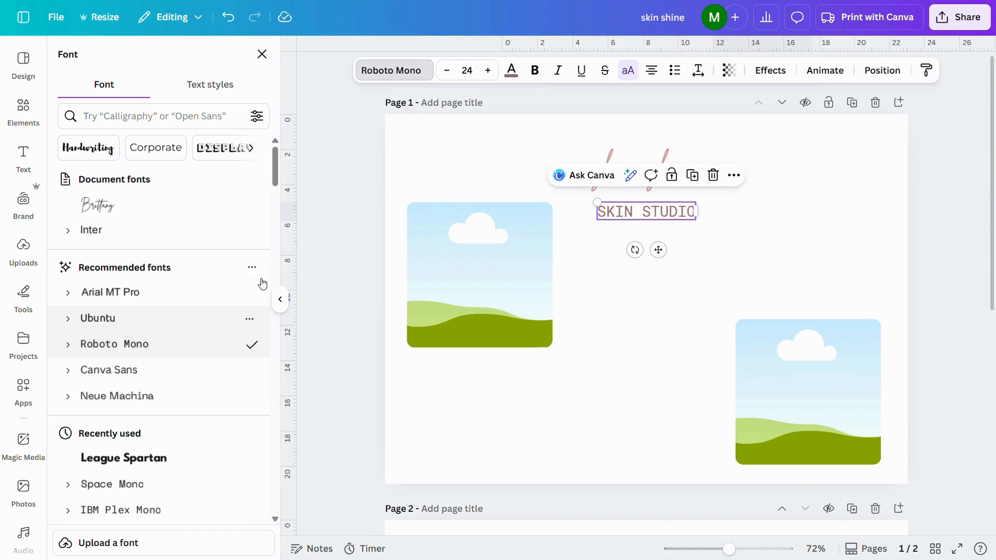
{"action": "left_click", "coordinate": [738, 295]}
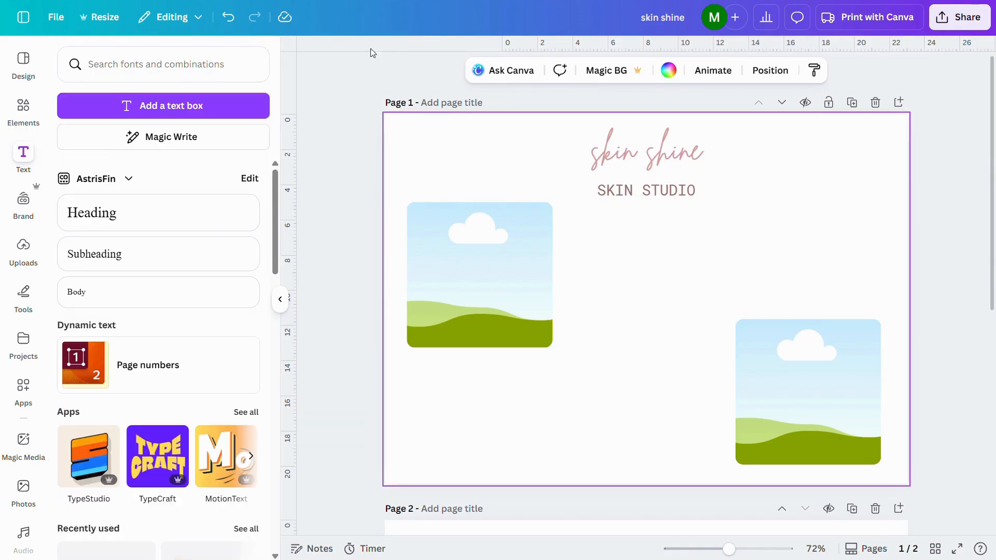
Add a plain solid line to page 1 and set its stroke weight to 1.
{"action": "left_click", "coordinate": [23, 115]}
{"action": "left_click", "coordinate": [74, 263]}
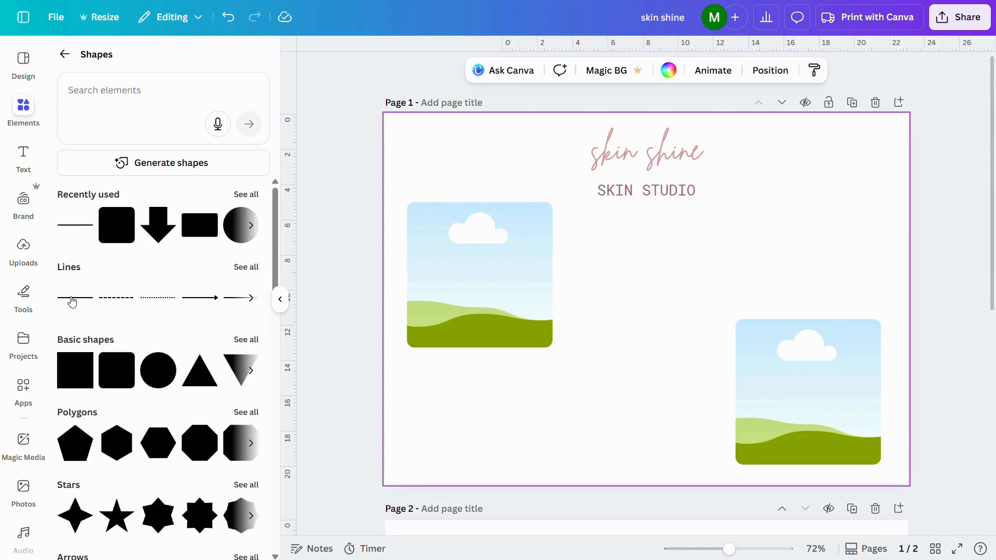
{"action": "left_click", "coordinate": [74, 299]}
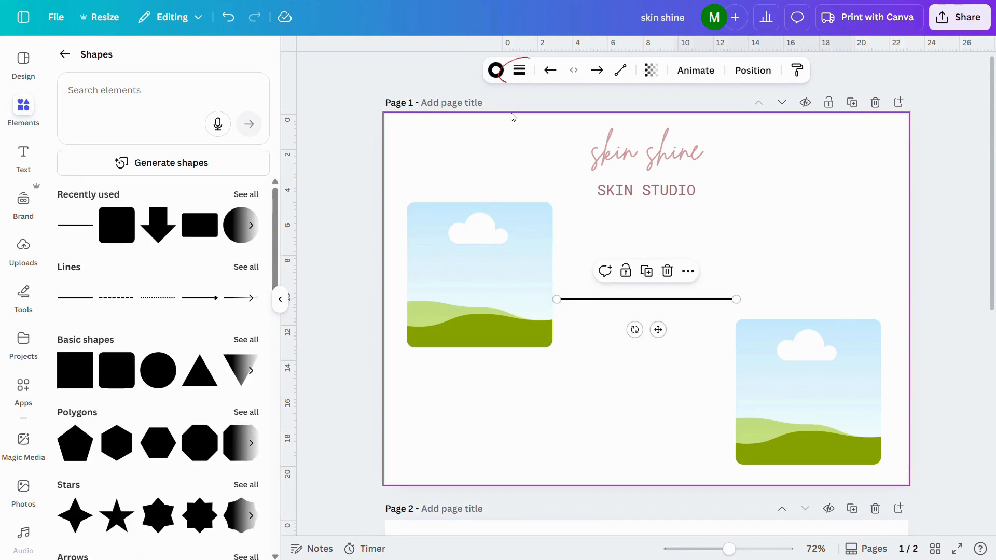
{"action": "left_click", "coordinate": [518, 75]}
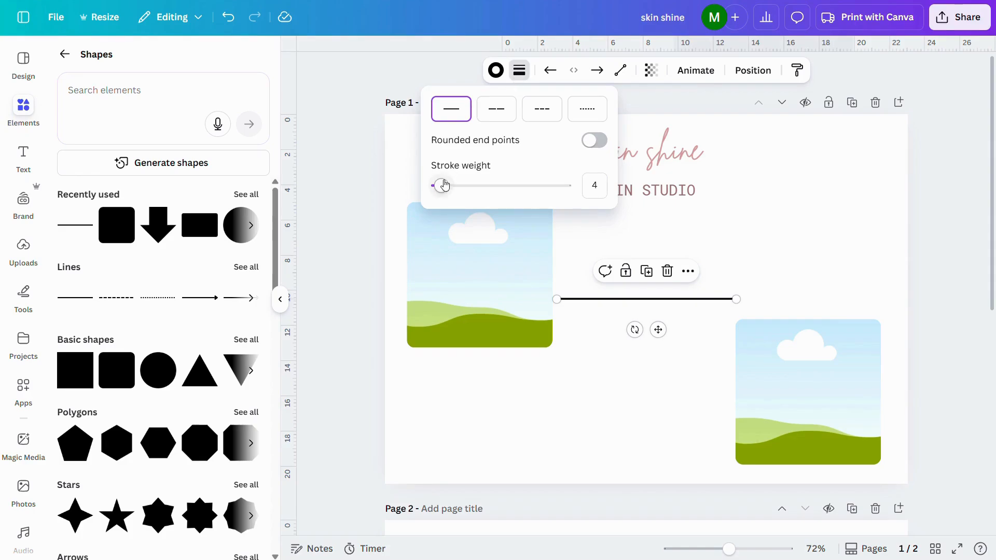
{"action": "mouse_move", "coordinate": [445, 185]}
{"action": "left_mouse_down"}
{"action": "mouse_move", "coordinate": [481, 187]}
{"action": "mouse_move", "coordinate": [425, 193]}
{"action": "left_mouse_up"}
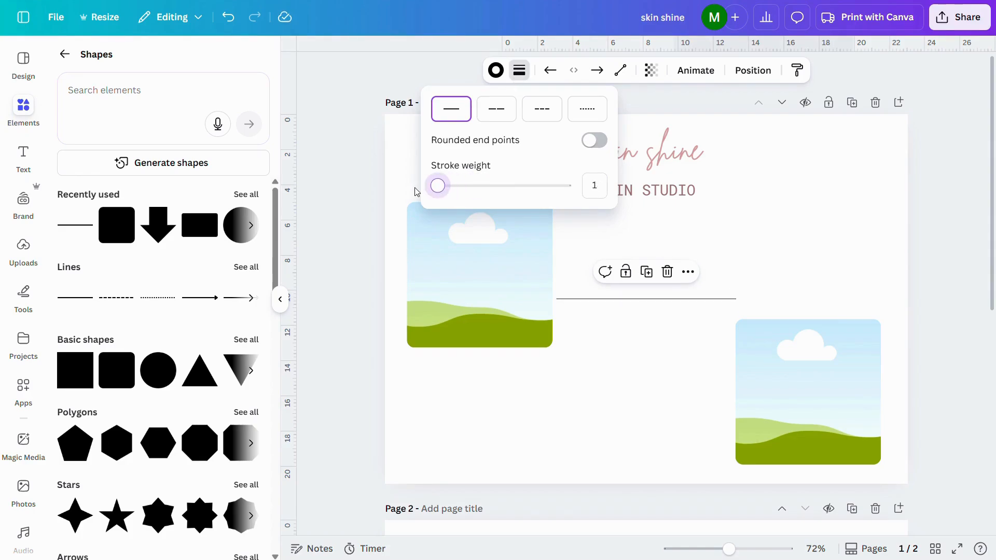
Colour the line grey red (#9c7070) and move it just below the "SKIN STUDIO" subheading, centred on the page.
{"action": "left_click", "coordinate": [489, 72]}
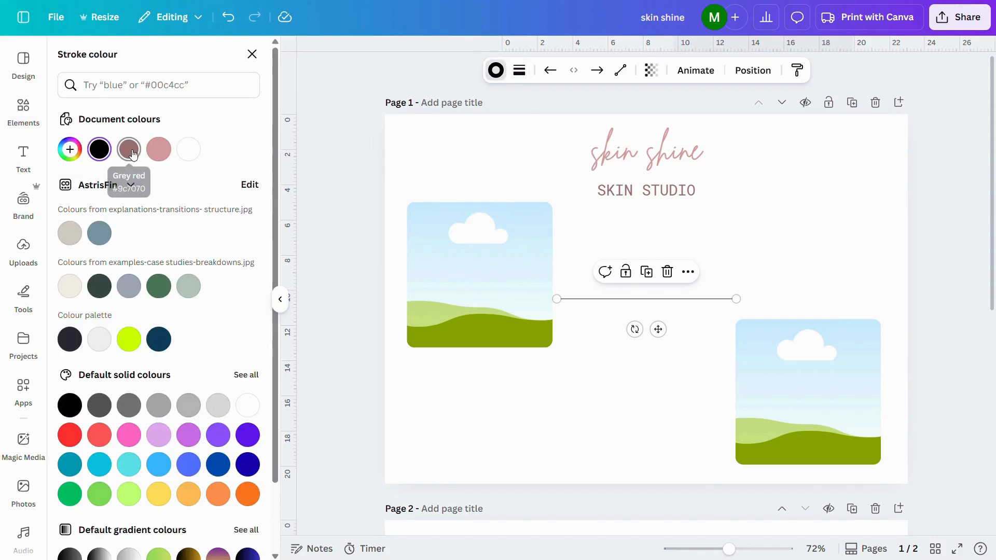
{"action": "left_click", "coordinate": [129, 151]}
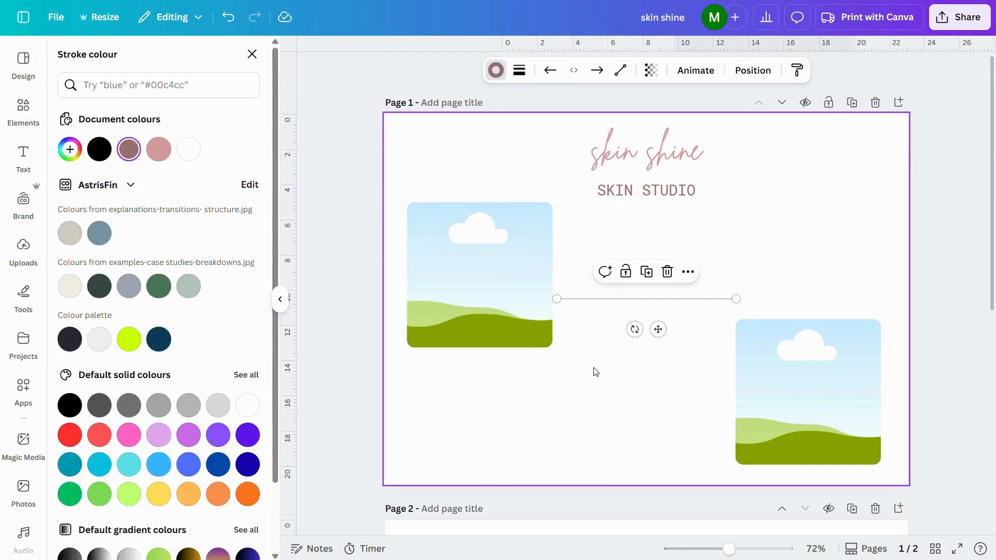
{"action": "left_click_drag", "start_coordinate": [657, 320], "coordinate": [657, 232]}
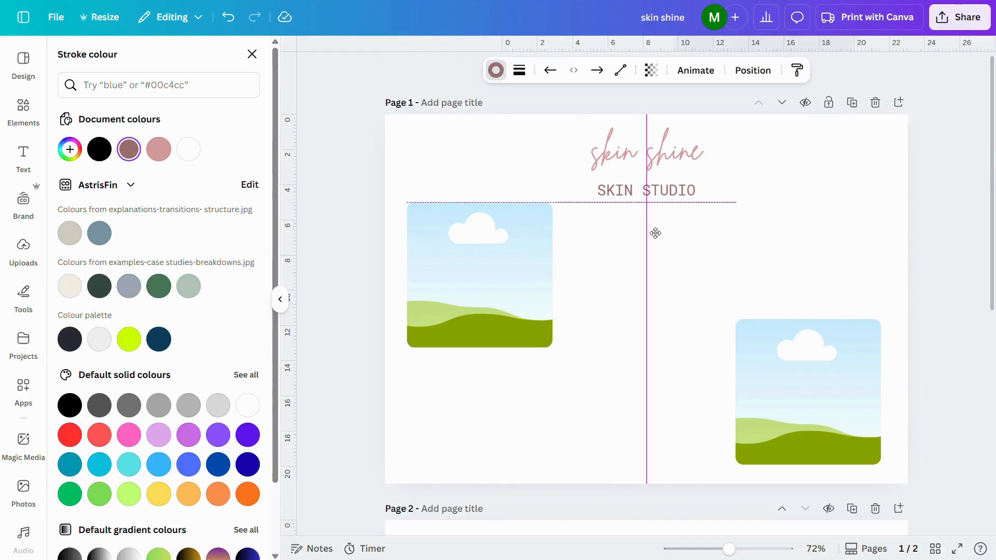
Widen the letter spacing of the "SKIN STUDIO" subheading.
{"action": "left_click", "coordinate": [633, 191]}
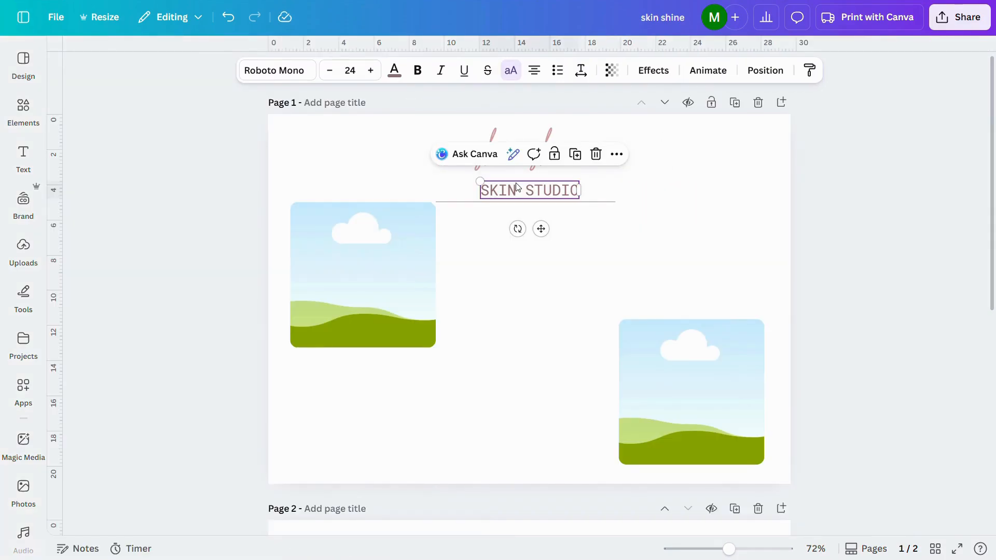
{"action": "left_click", "coordinate": [582, 72]}
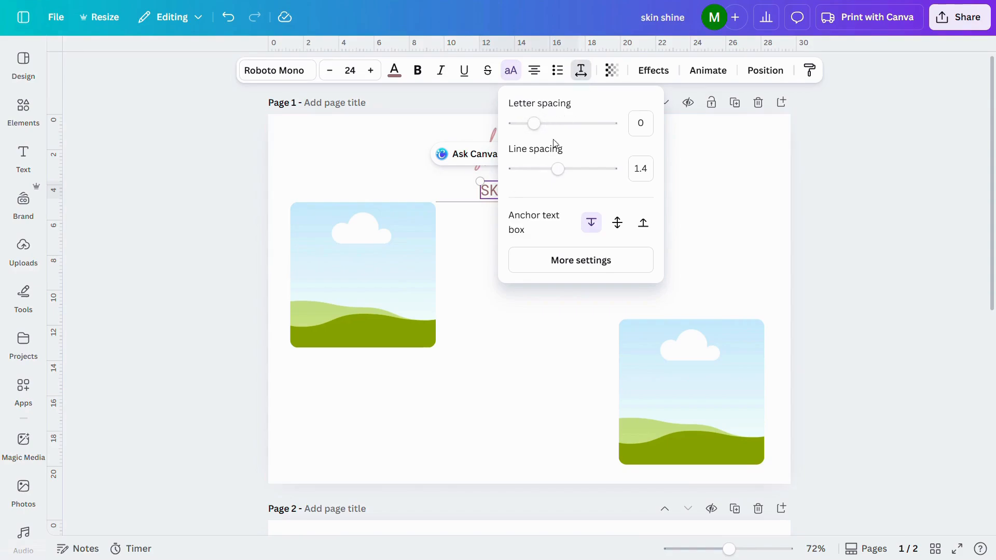
{"action": "left_click_drag", "start_coordinate": [534, 124], "coordinate": [549, 129]}
{"action": "left_click", "coordinate": [745, 202]}
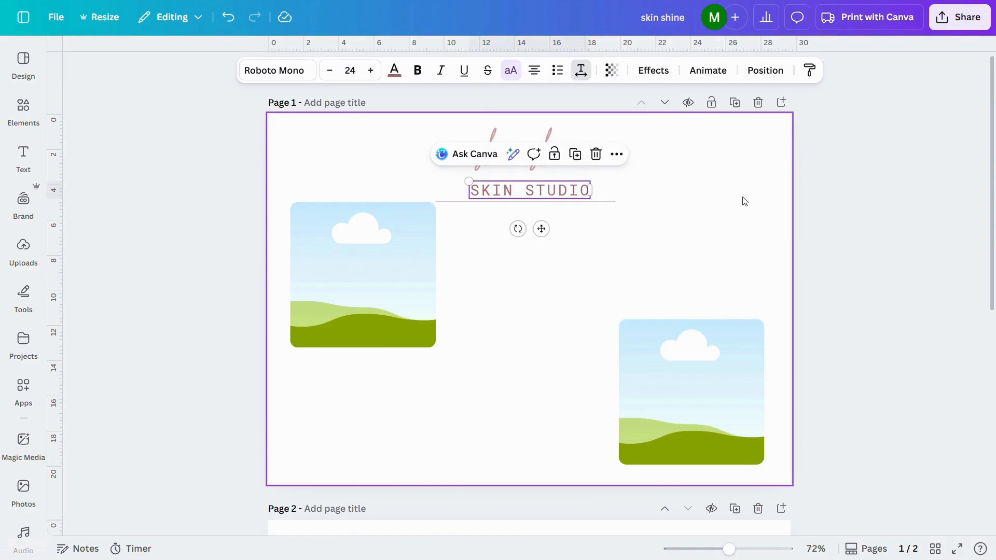
{"action": "left_click", "coordinate": [745, 201]}
Duplicate the "skin shine" heading, place the copy beside the upper-left photo frame, and change its text to "Servises".
{"action": "left_click", "coordinate": [510, 145]}
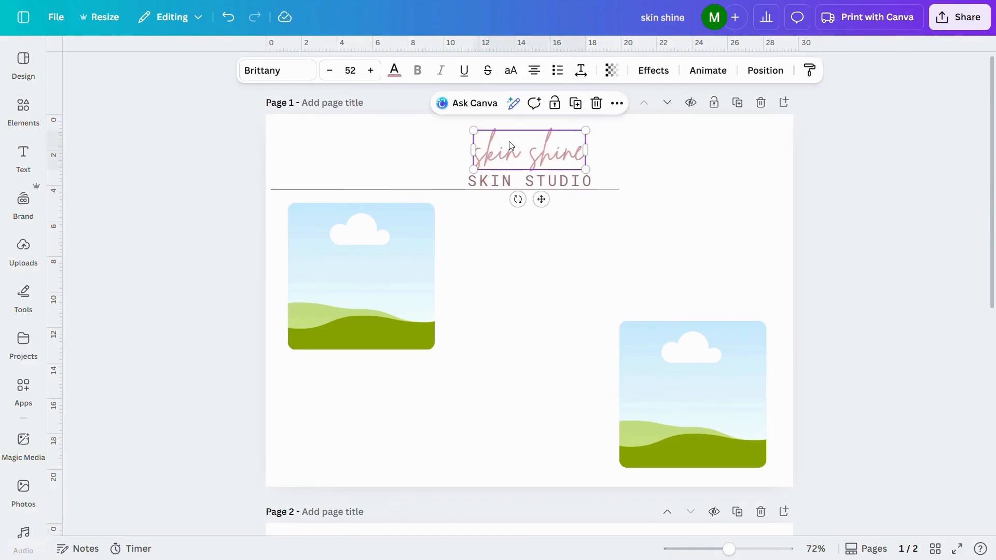
{"action": "left_click", "coordinate": [576, 104]}
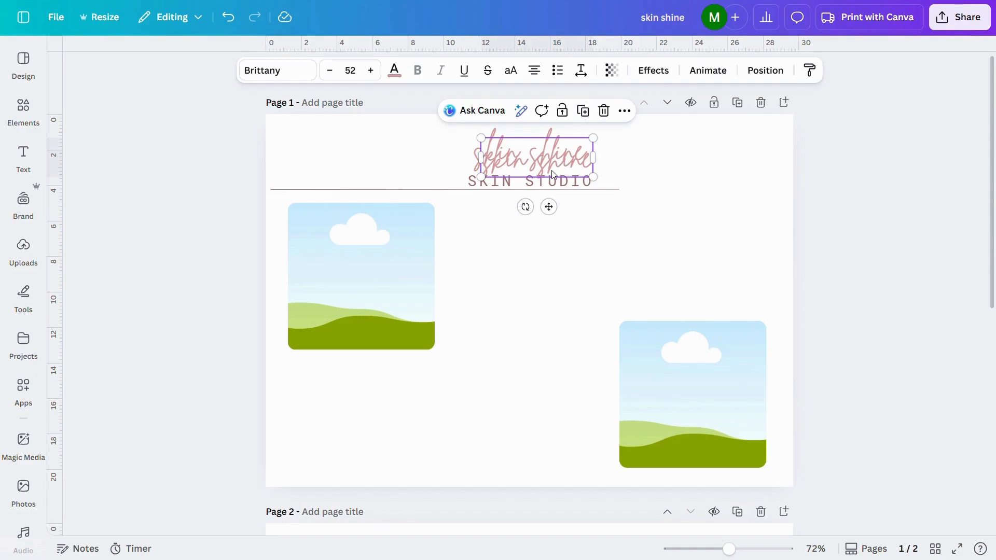
{"action": "left_click_drag", "start_coordinate": [553, 174], "coordinate": [515, 239]}
{"action": "double_click", "coordinate": [526, 224]}
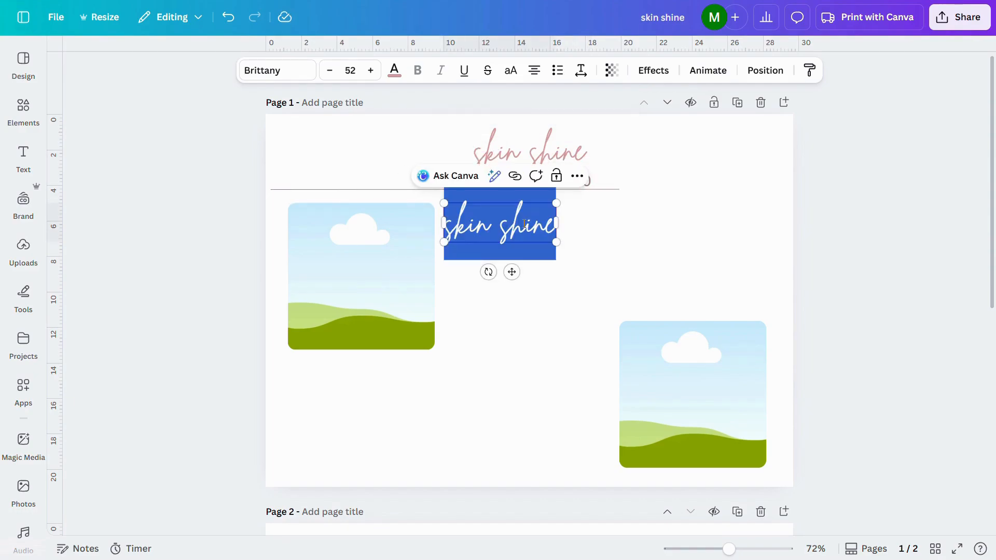
{"action": "type", "text": "Servises"}
{"action": "left_click", "coordinate": [650, 264]}
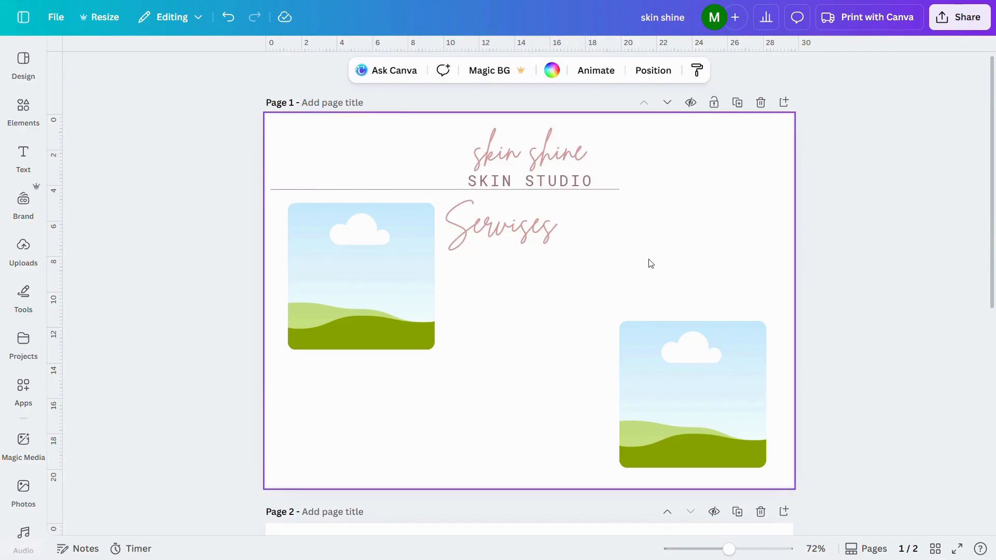
Duplicate the "SKIN STUDIO" text below "Servises" and turn the copy into a lowercase "signature facial" entry at size 18.
{"action": "left_click", "coordinate": [529, 181]}
{"action": "left_click", "coordinate": [574, 146]}
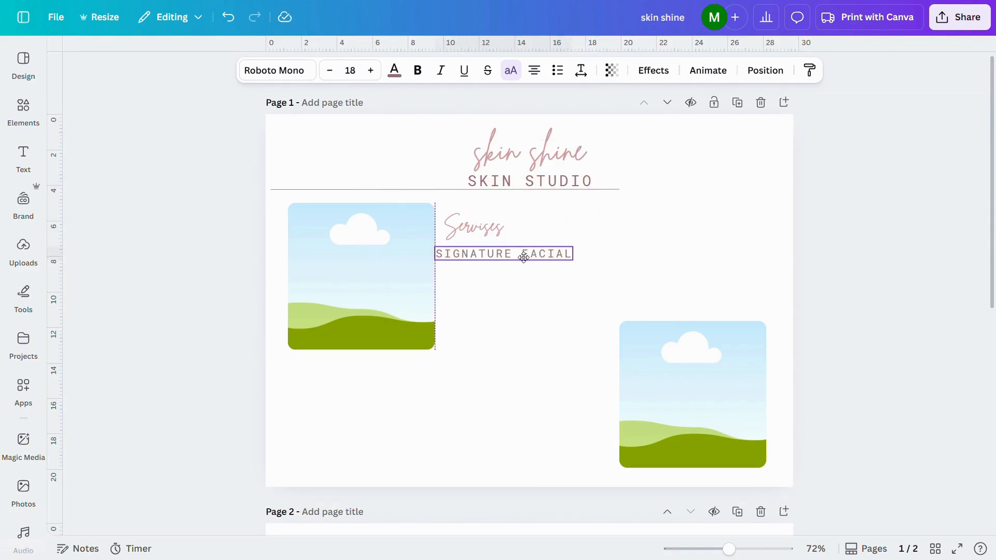
{"action": "left_click_drag", "start_coordinate": [525, 257], "coordinate": [527, 258]}
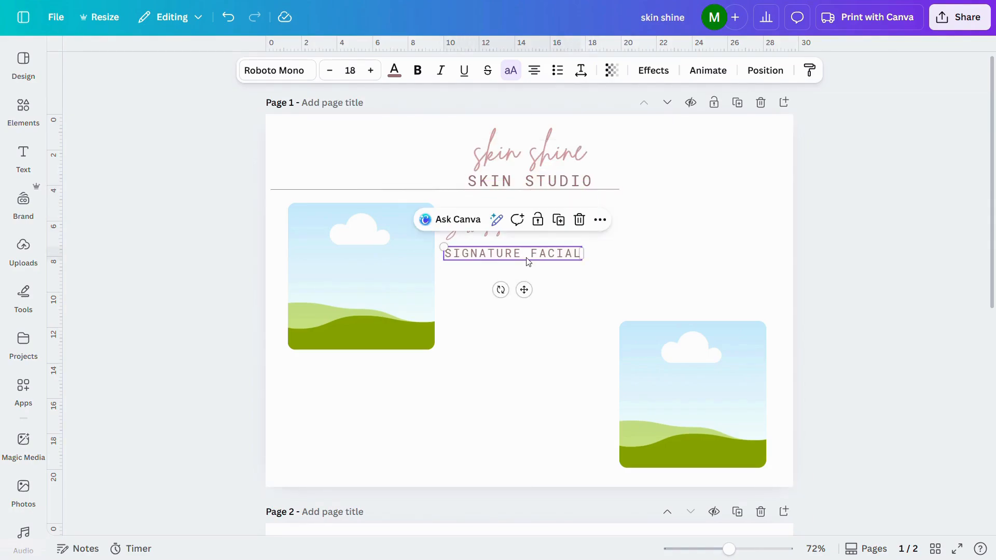
{"action": "left_click", "coordinate": [511, 71]}
Left-align the three "signature facial" entries beside the upper-left frame and tidy up their spacing.
{"action": "left_click", "coordinate": [487, 332]}
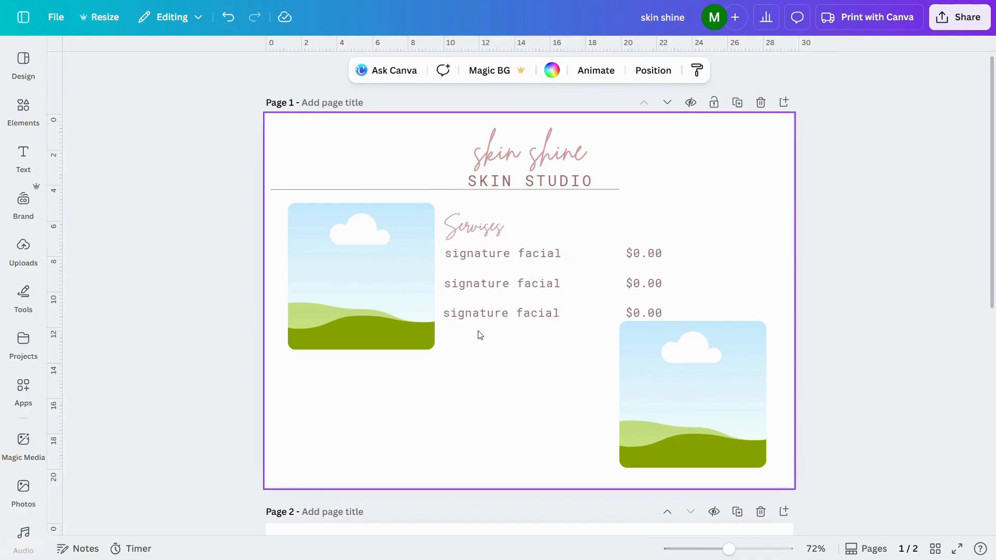
{"action": "mouse_move", "coordinate": [479, 330]}
{"action": "left_mouse_down"}
{"action": "mouse_move", "coordinate": [480, 252]}
{"action": "mouse_move", "coordinate": [493, 238]}
{"action": "left_mouse_up"}
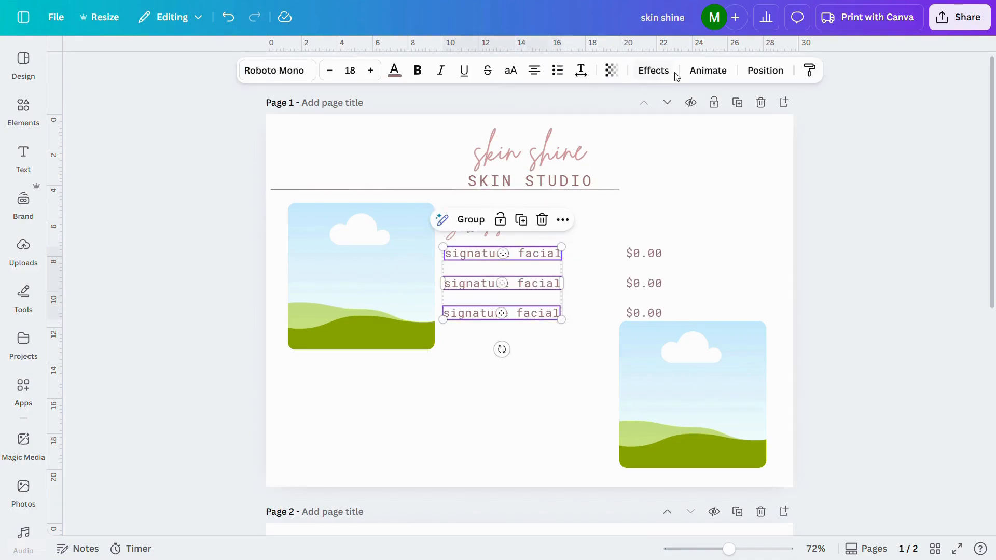
{"action": "left_click", "coordinate": [763, 73]}
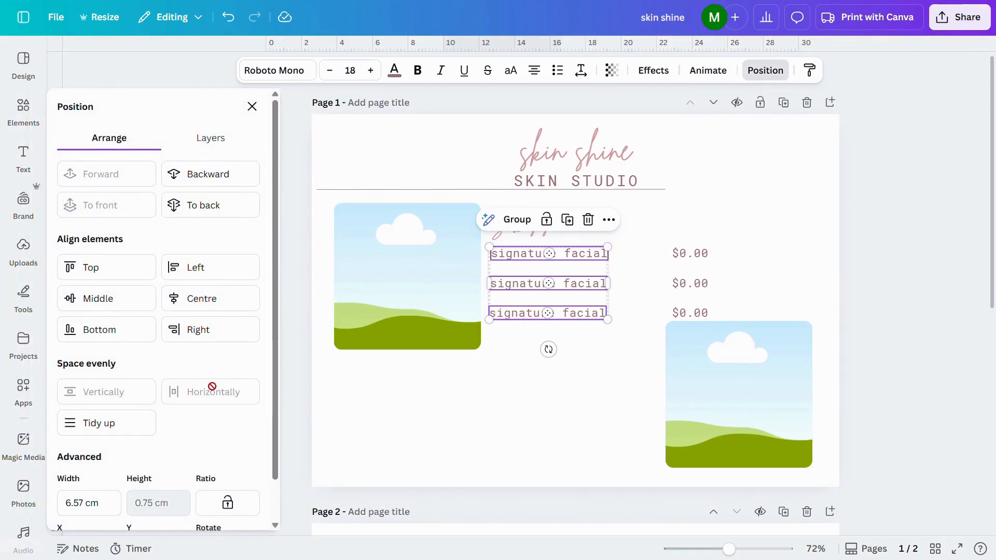
{"action": "left_click", "coordinate": [138, 426]}
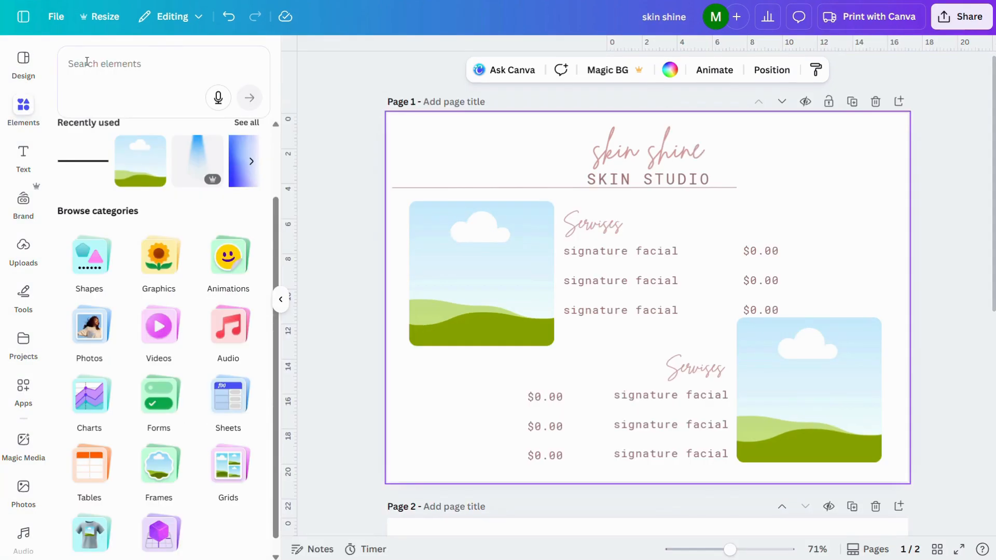
Search the graphics for "line flower", limited to free ones, and place the line-drawn tulips in page 1's lower-left corner.
{"action": "left_click", "coordinate": [87, 62]}
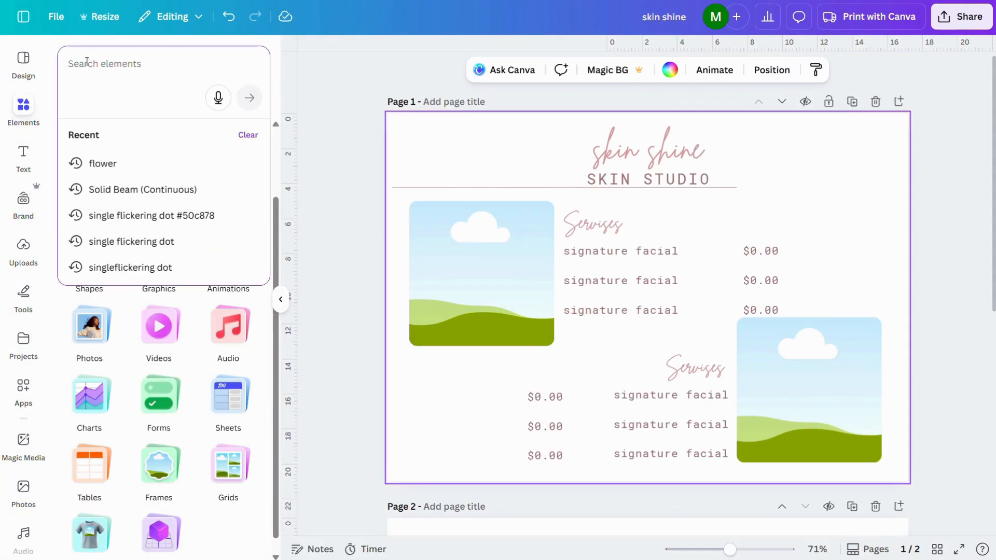
{"action": "type", "text": "line flower"}
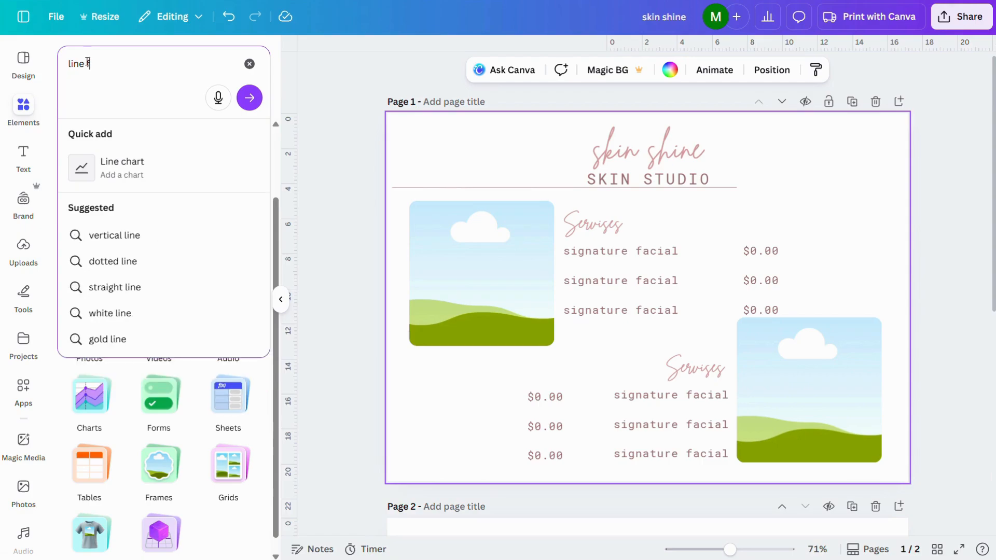
{"action": "key", "text": "Return"}
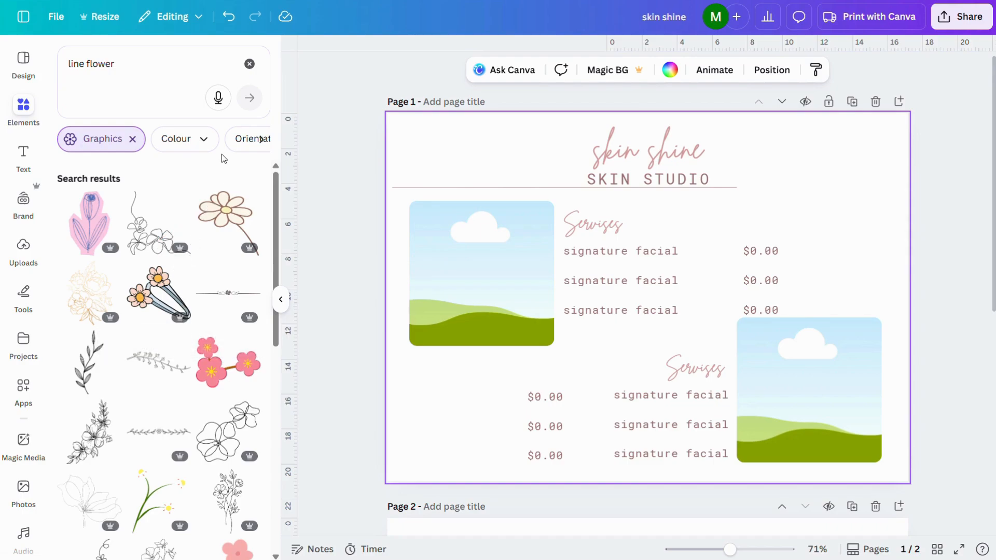
{"action": "scroll", "coordinate": [204, 138], "scroll_direction": "right", "scroll_amount": 5}
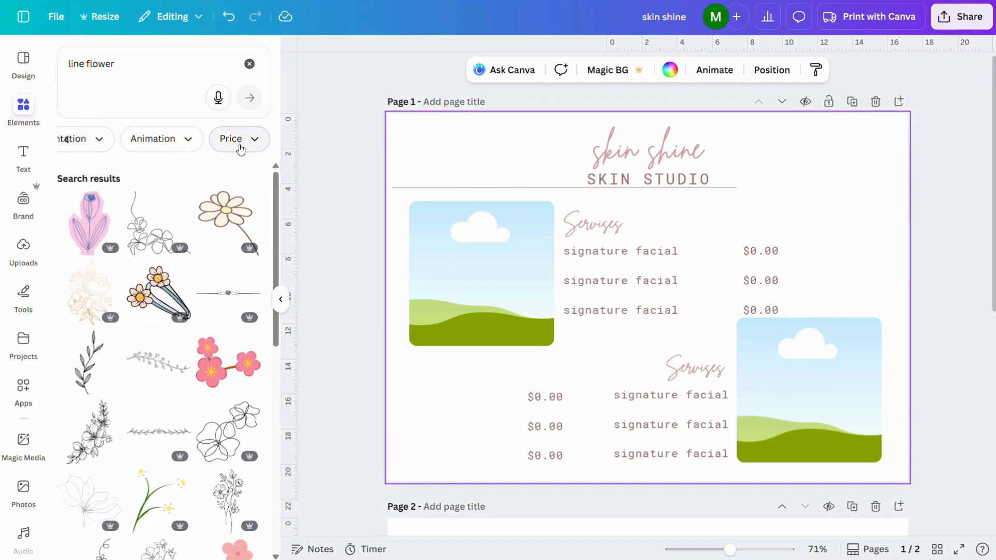
{"action": "left_click", "coordinate": [251, 149]}
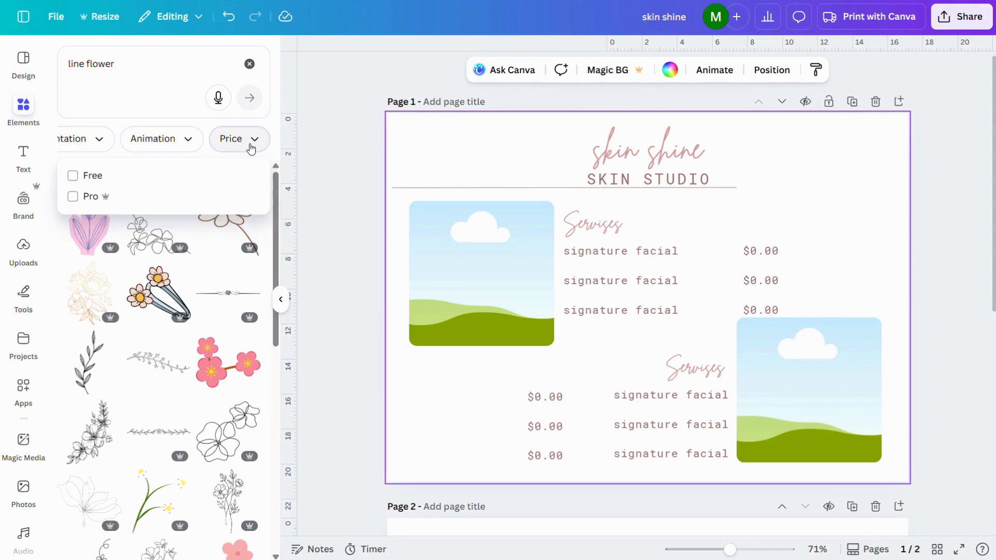
{"action": "left_click", "coordinate": [74, 175]}
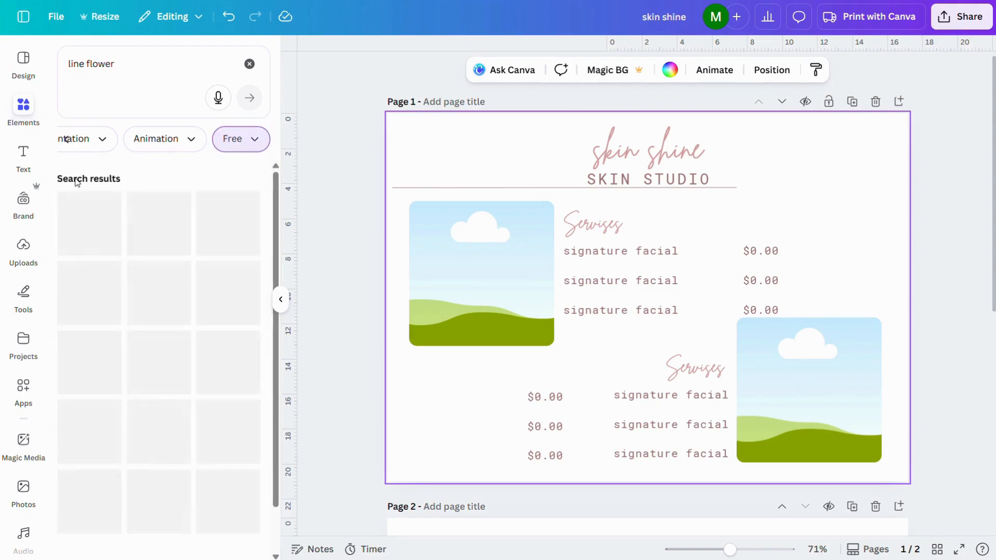
{"action": "left_click", "coordinate": [155, 446]}
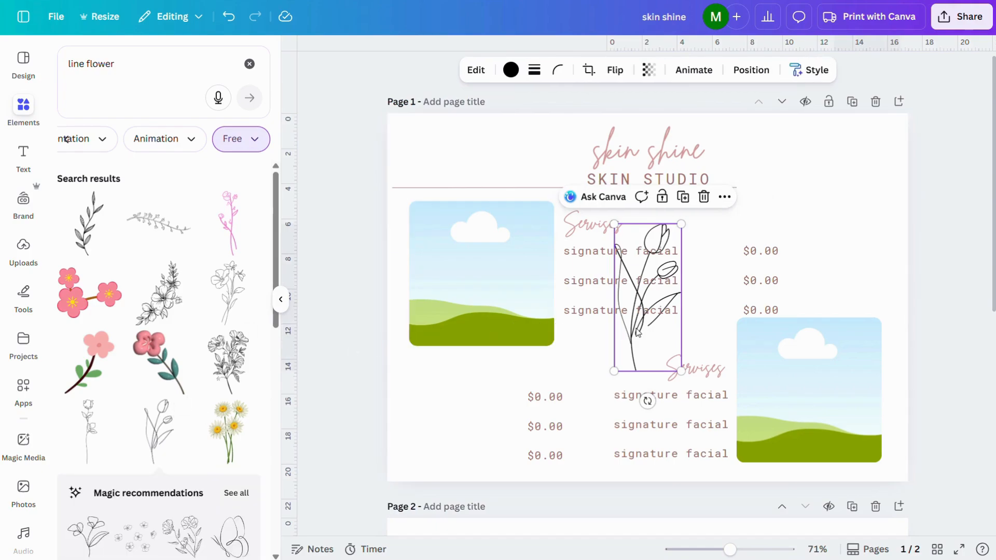
{"action": "left_click_drag", "start_coordinate": [638, 332], "coordinate": [430, 430]}
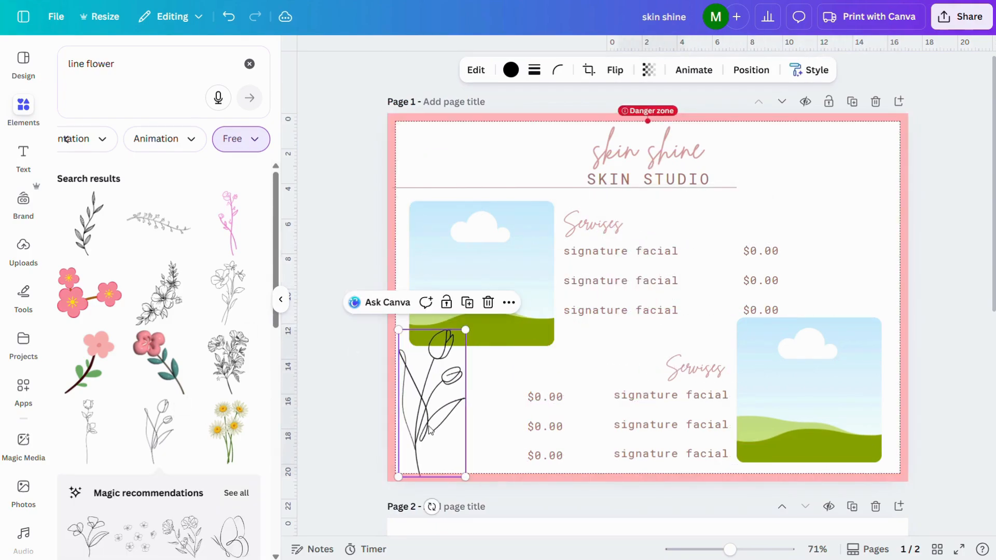
Shrink the tulip drawing to sit inside the margin of page 1's lower-left corner and open its colour choices.
{"action": "left_click_drag", "start_coordinate": [460, 334], "coordinate": [449, 360]}
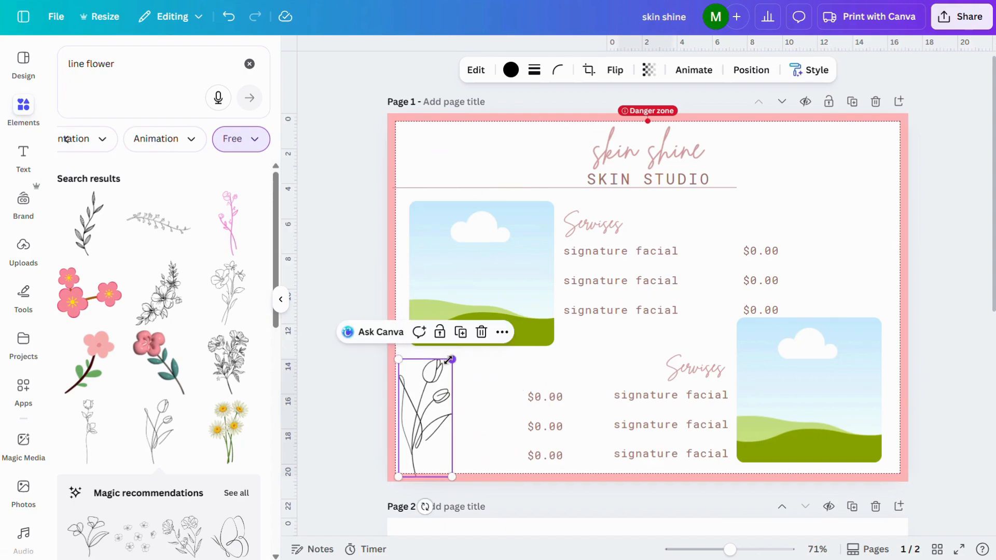
{"action": "left_click_drag", "start_coordinate": [418, 430], "coordinate": [421, 428]}
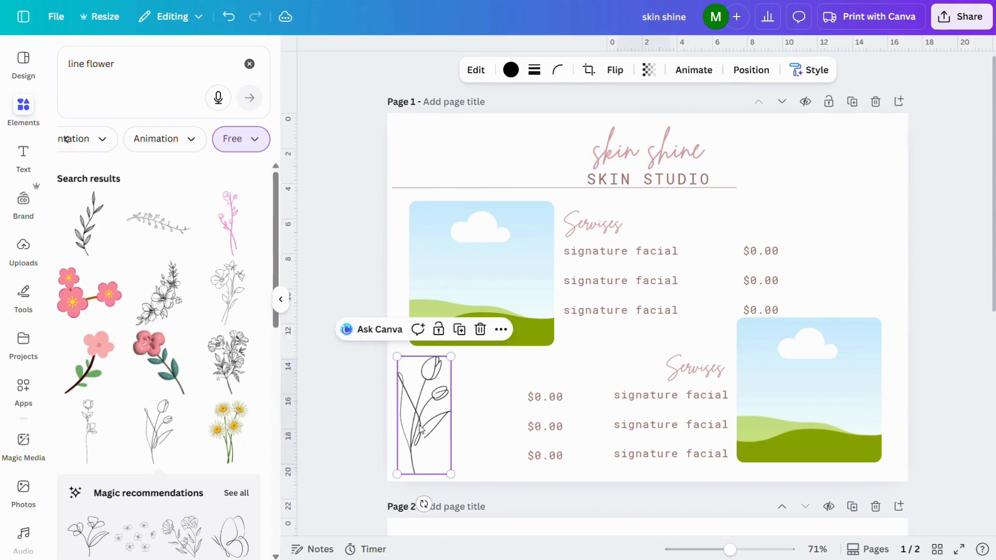
{"action": "left_click", "coordinate": [517, 72]}
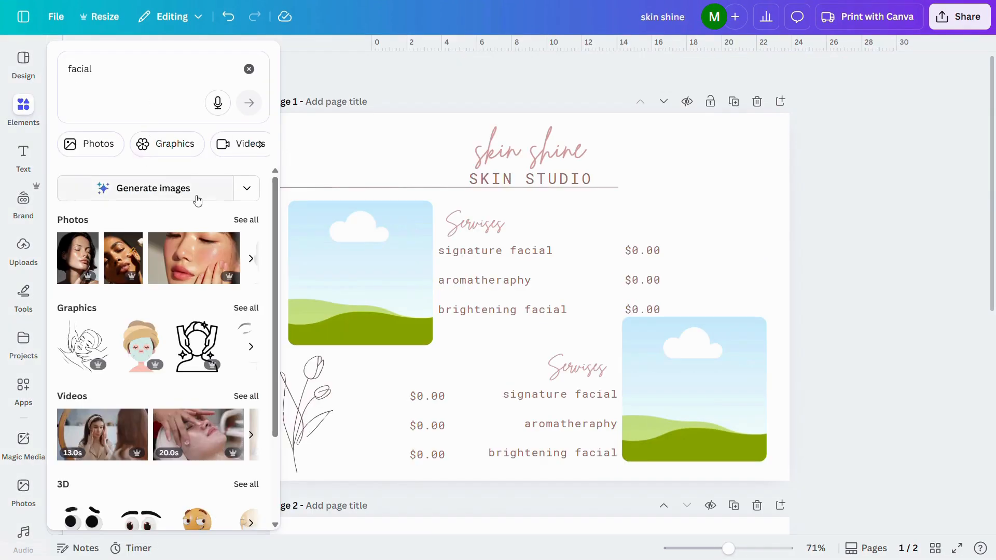
From the "facial" photo results, fill page 1's upper-left frame with the face-mask treatment photo and the lower-right frame with the skincare jars photo.
{"action": "left_click", "coordinate": [254, 221]}
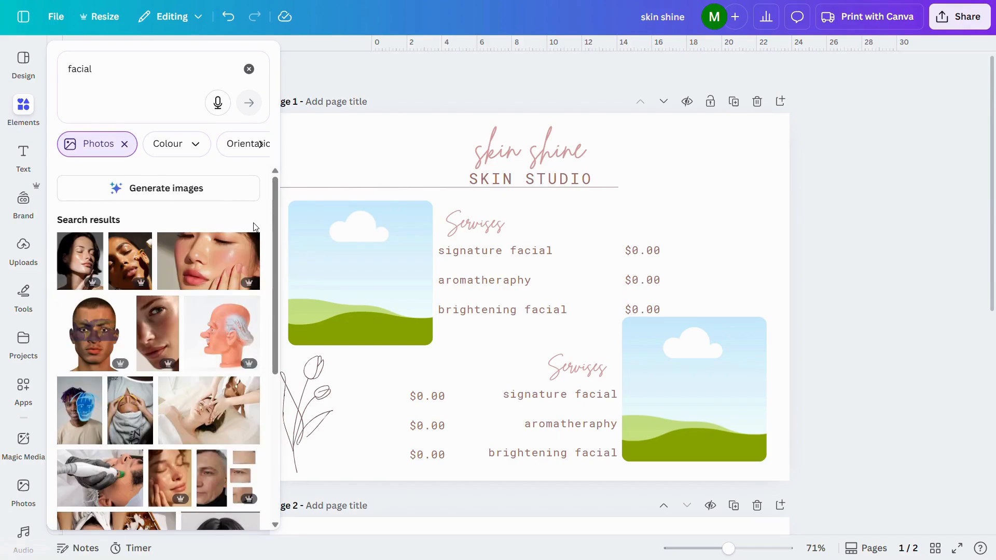
{"action": "scroll", "coordinate": [196, 376], "scroll_direction": "down", "scroll_amount": 3}
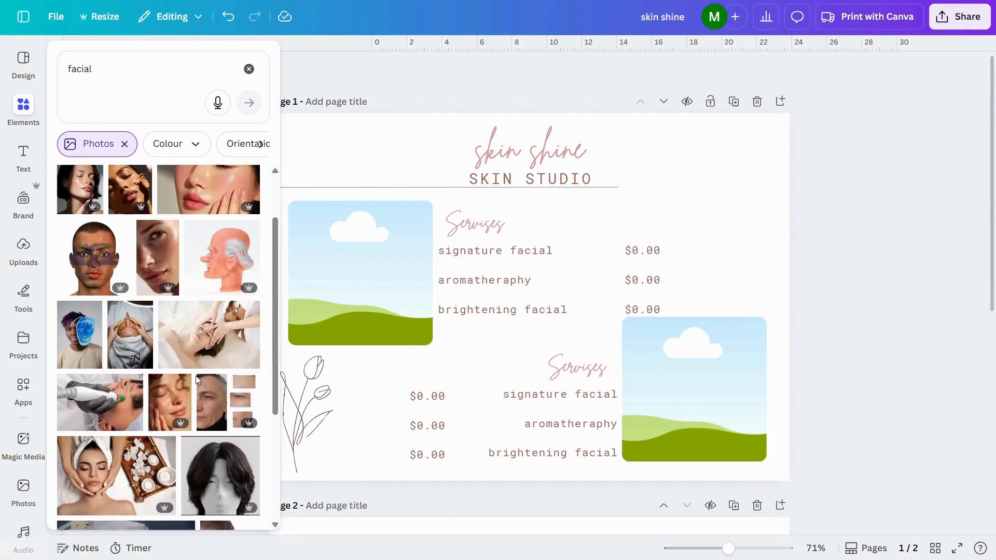
{"action": "scroll", "coordinate": [195, 376], "scroll_direction": "down", "scroll_amount": 1}
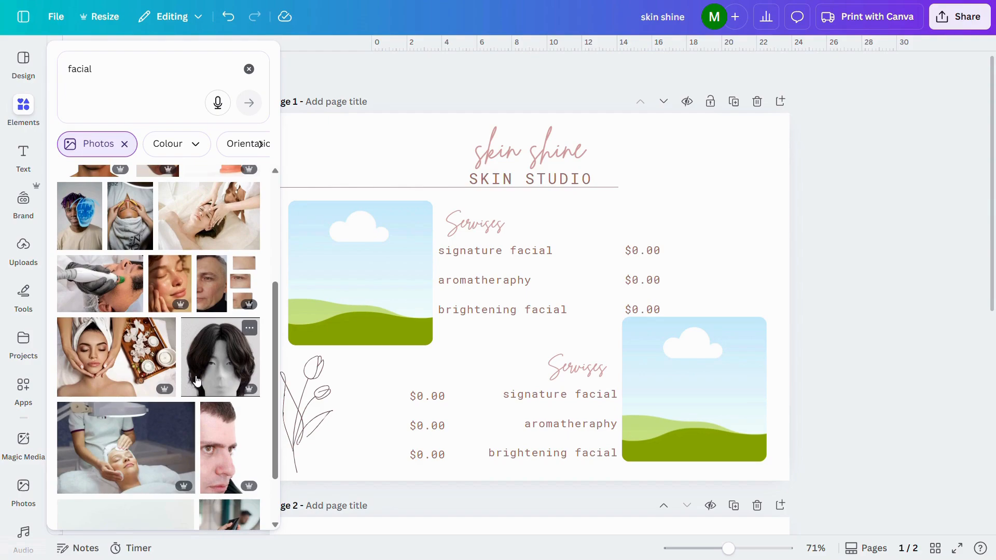
{"action": "left_click", "coordinate": [110, 362]}
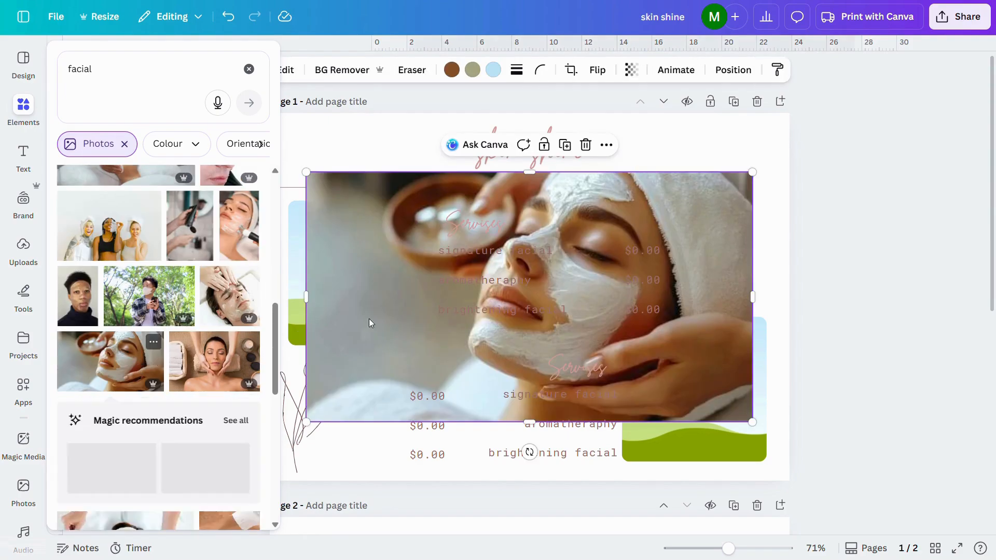
{"action": "left_click", "coordinate": [368, 318]}
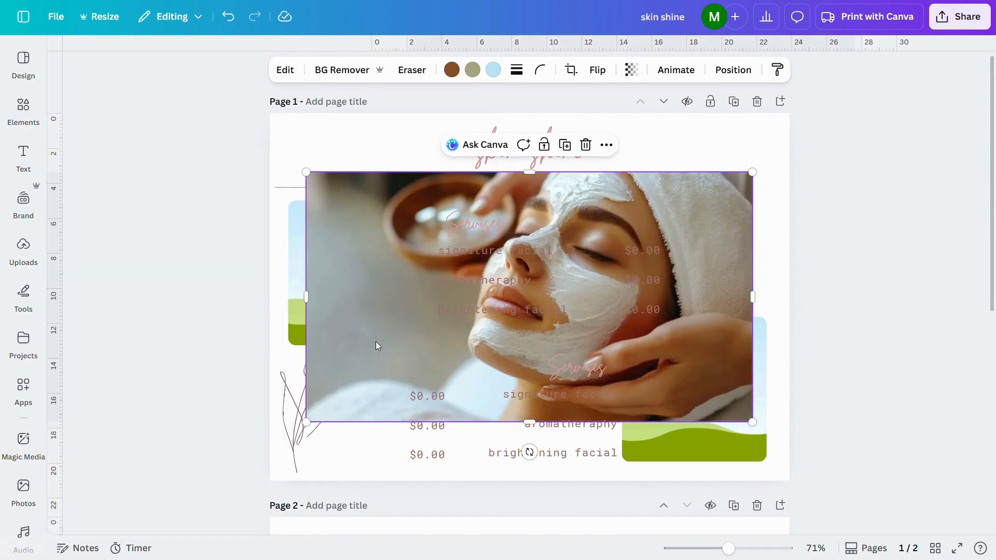
{"action": "left_click_drag", "start_coordinate": [375, 342], "coordinate": [331, 293]}
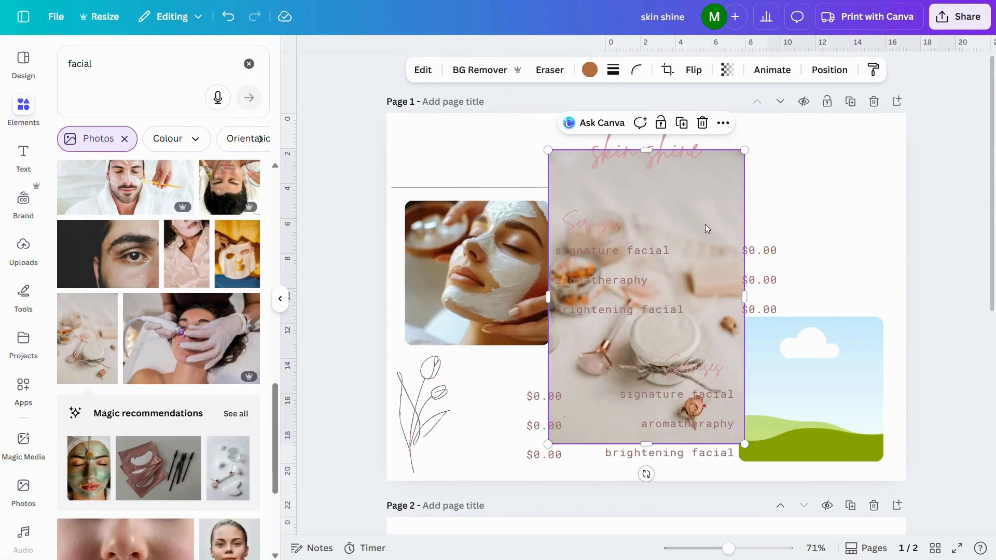
{"action": "left_click_drag", "start_coordinate": [705, 224], "coordinate": [819, 318]}
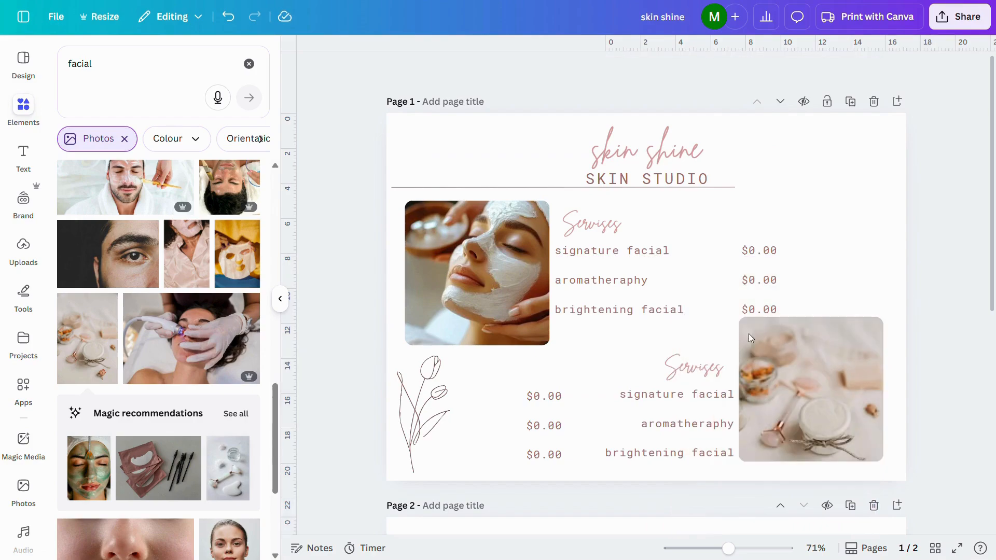
Set page 1's background to the pale cream swatch from the brand colours.
{"action": "left_click", "coordinate": [400, 133]}
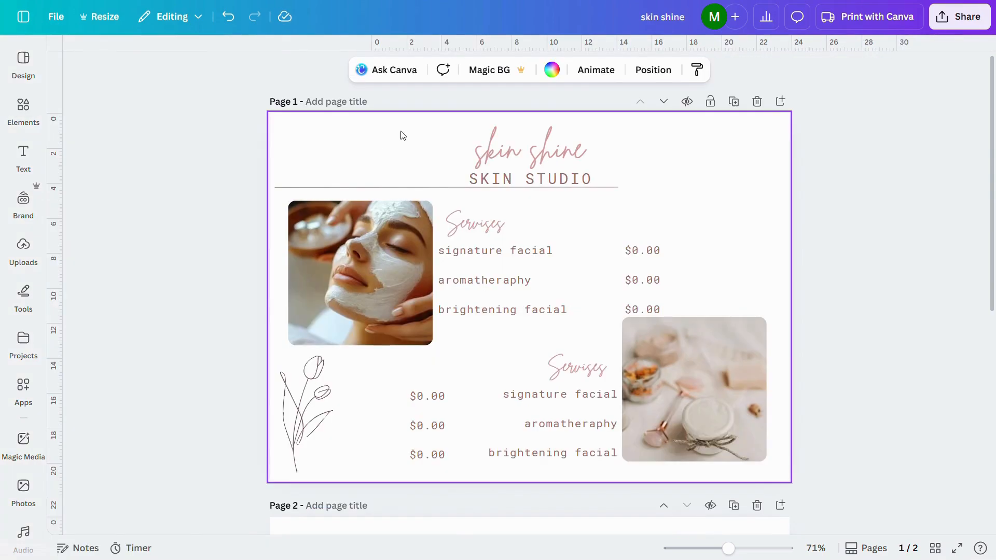
{"action": "left_click", "coordinate": [559, 70]}
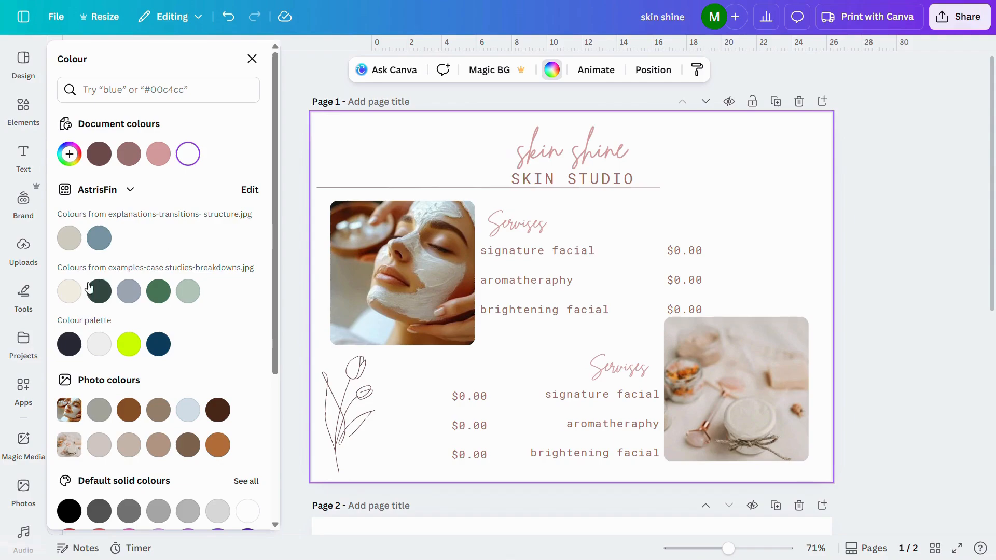
{"action": "left_click", "coordinate": [70, 292]}
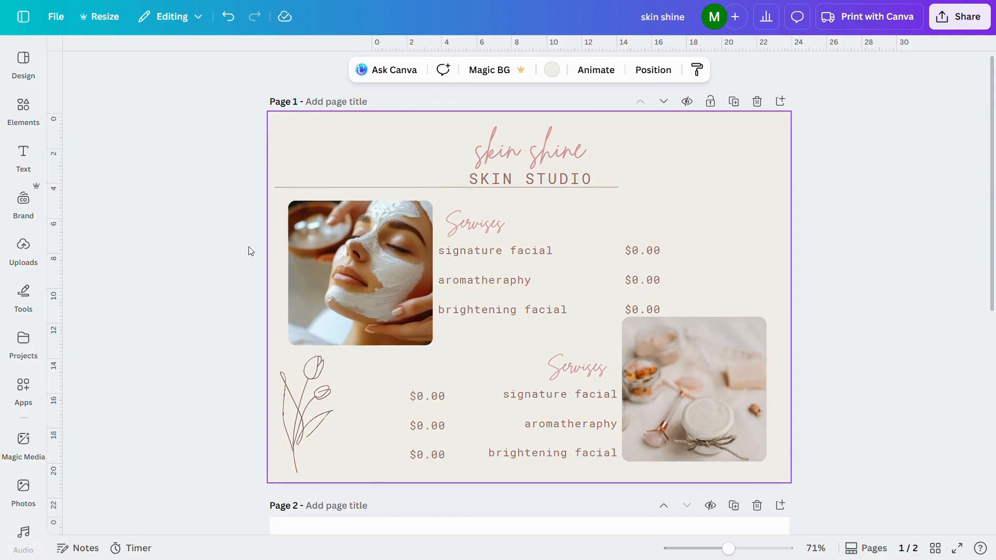
Set page 2's background to the light yellow document colour #f2f0e9.
{"action": "scroll", "coordinate": [251, 259], "scroll_direction": "down", "scroll_amount": 5}
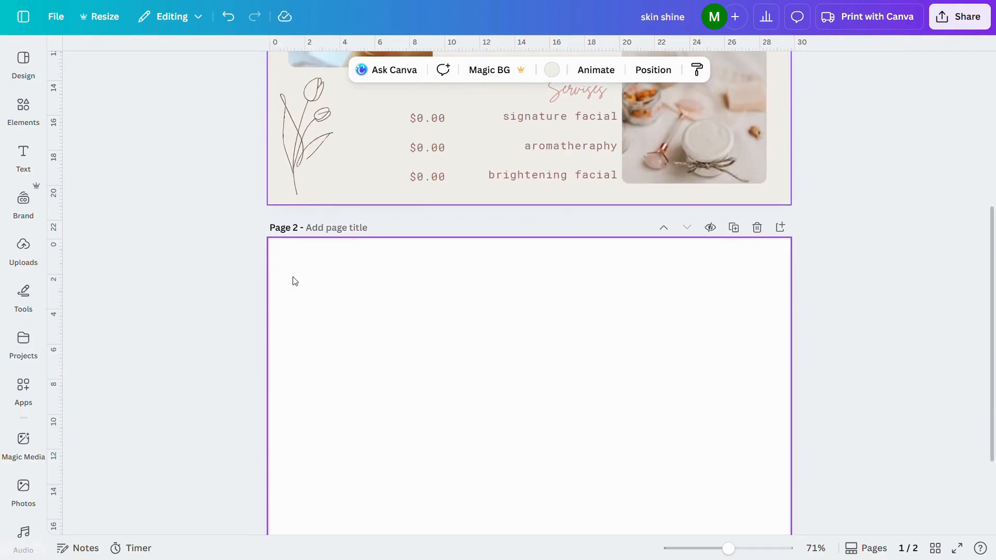
{"action": "left_click", "coordinate": [426, 317]}
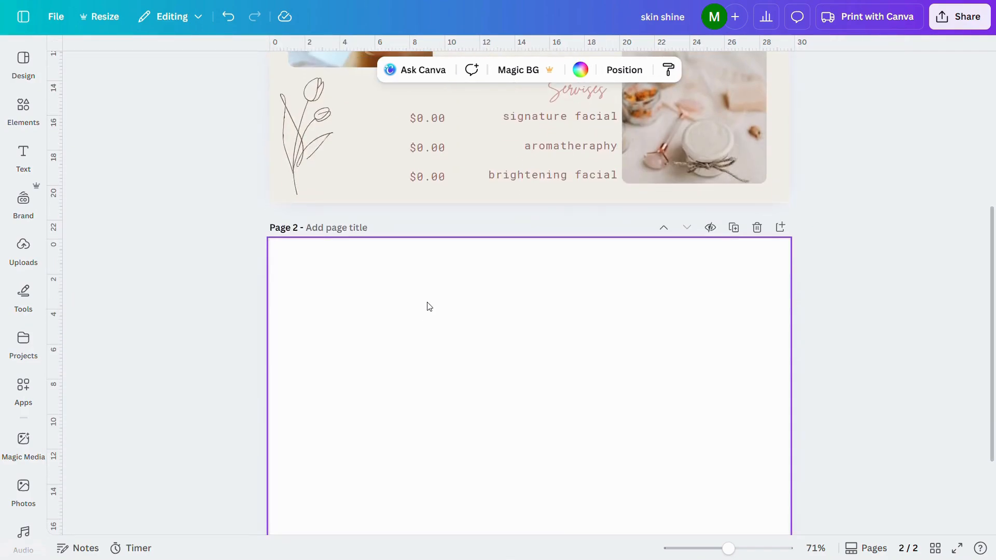
{"action": "left_click", "coordinate": [579, 70]}
{"action": "left_click", "coordinate": [188, 153]}
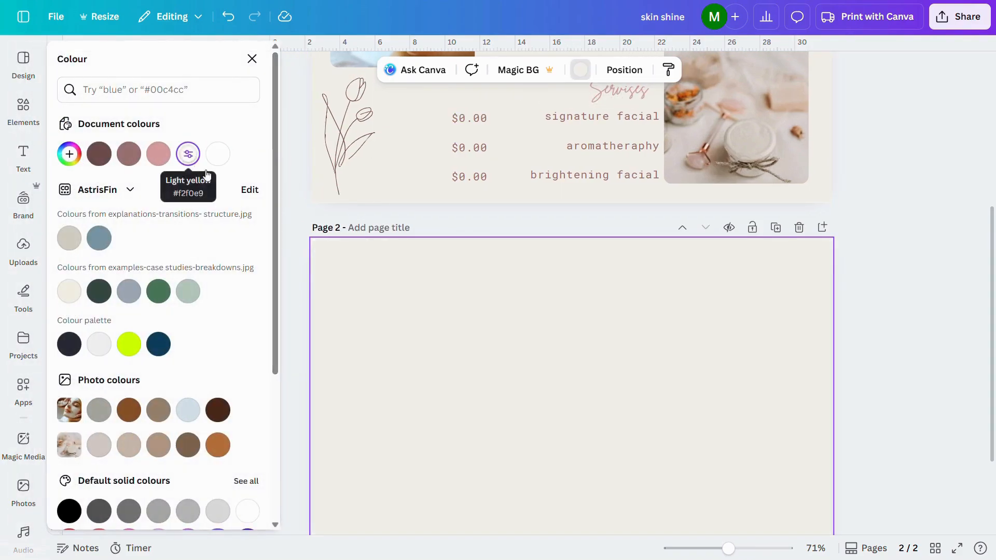
{"action": "key", "text": "Escape"}
Add a rounded rectangle from the recently used shapes to page 2 and fill it with the document's light pink.
{"action": "left_click", "coordinate": [24, 107]}
{"action": "left_click", "coordinate": [249, 64]}
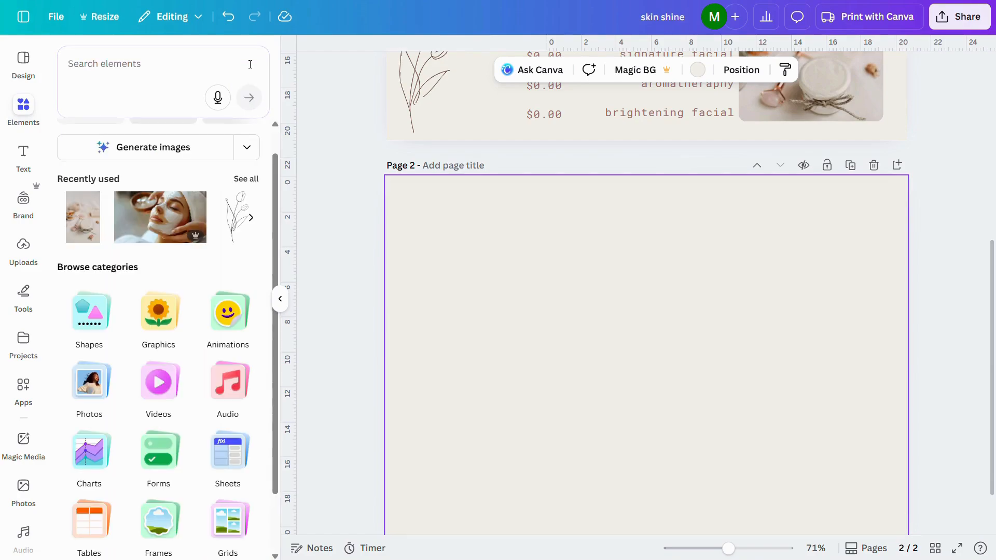
{"action": "left_click", "coordinate": [91, 316]}
{"action": "left_click", "coordinate": [199, 225]}
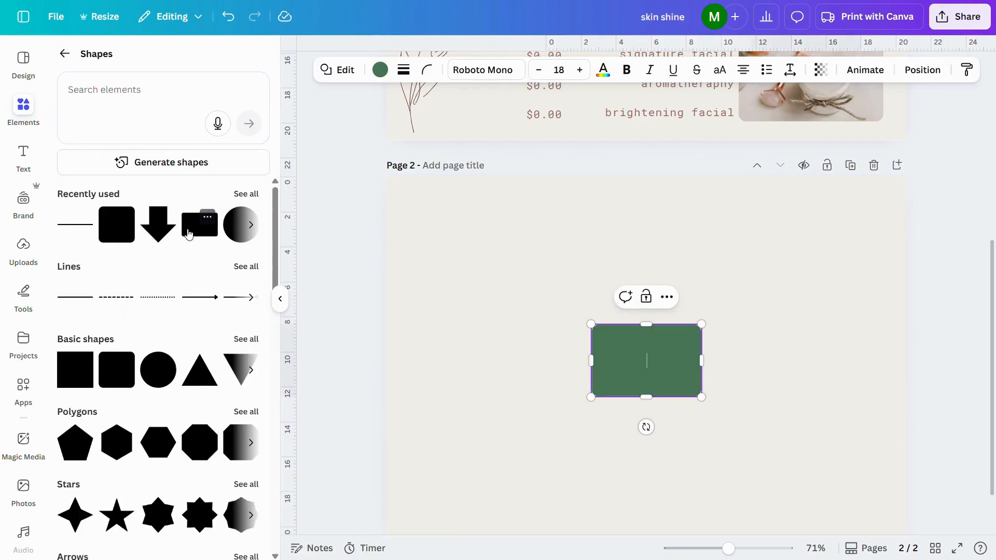
{"action": "left_click", "coordinate": [280, 300]}
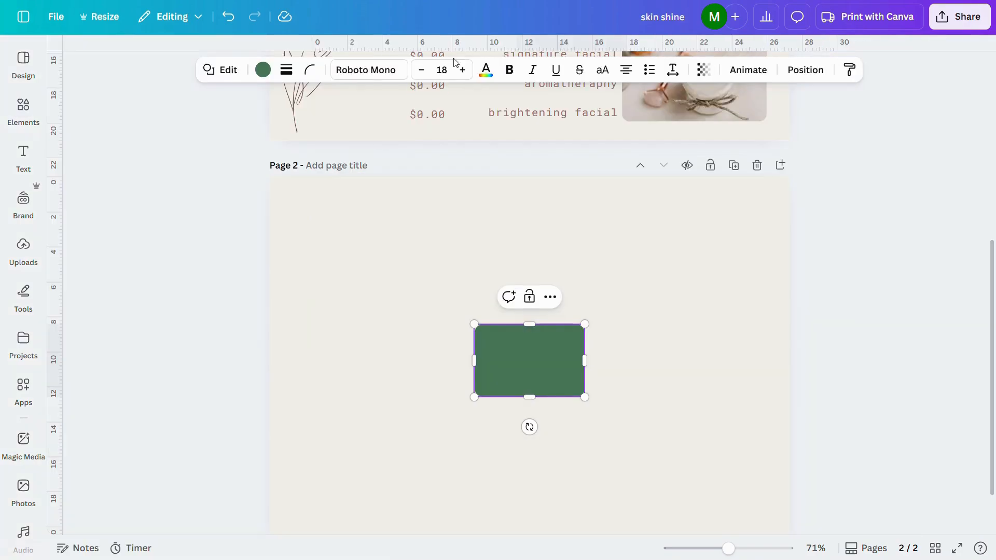
{"action": "left_click", "coordinate": [263, 69]}
{"action": "left_click", "coordinate": [217, 201]}
Move the pink rectangle to page 2's upper-left corner and enlarge it to about 8.5 by 7.5 cm.
{"action": "left_click_drag", "start_coordinate": [562, 377], "coordinate": [379, 254]}
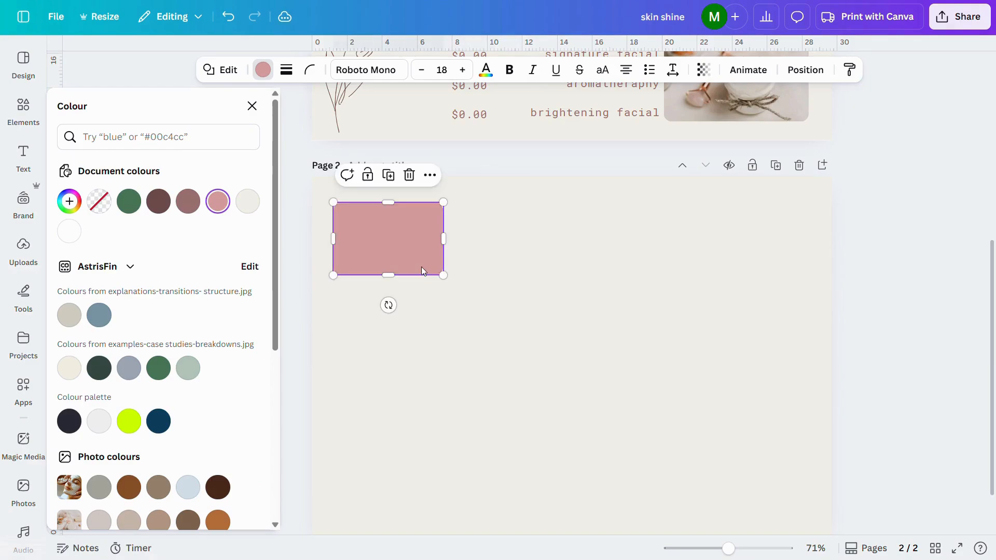
{"action": "left_click_drag", "start_coordinate": [444, 275], "coordinate": [481, 301]}
{"action": "left_click_drag", "start_coordinate": [407, 301], "coordinate": [407, 333]}
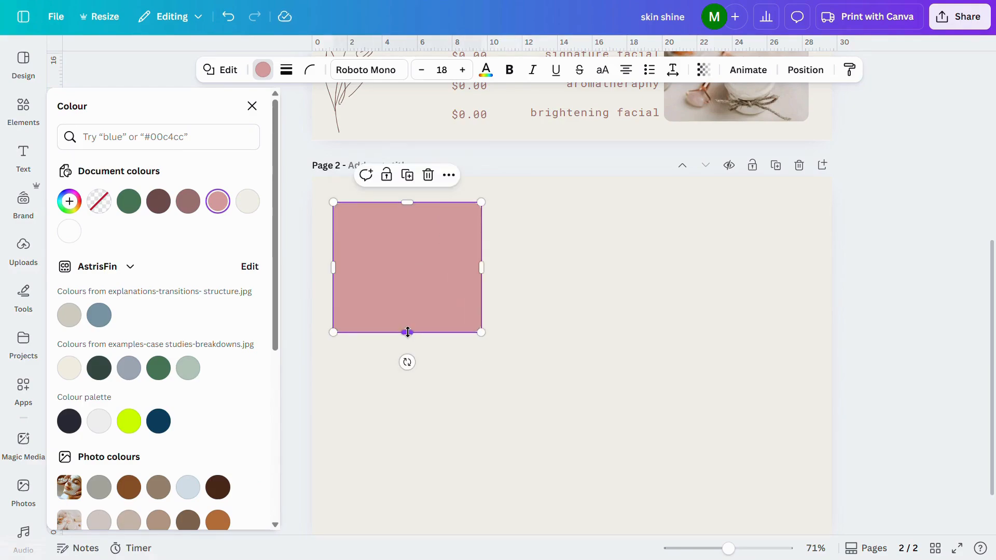
{"action": "left_click", "coordinate": [505, 300]}
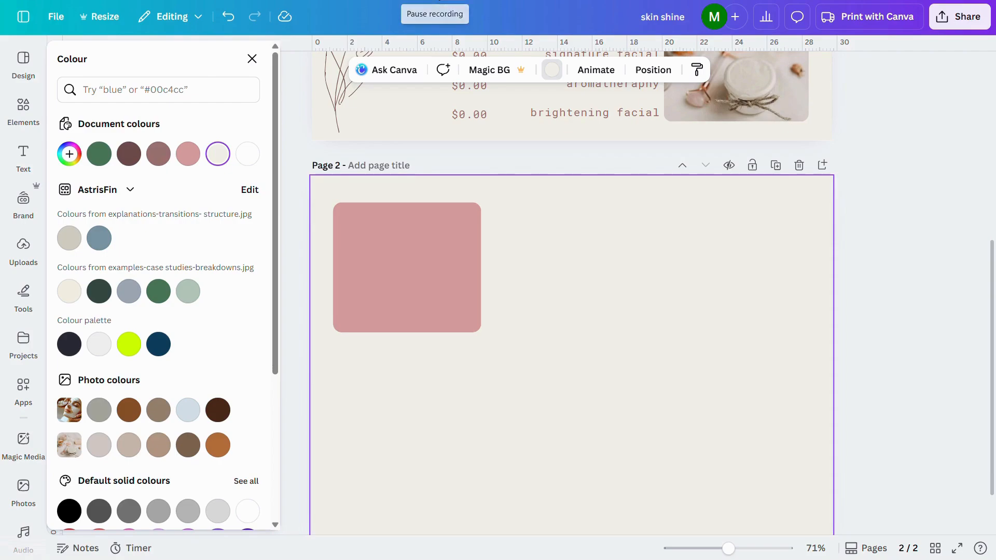
Add the "70% off" text combination over the pink rectangle, reword it to "10% off" and "your first treatment", and ungroup it.
{"action": "left_click", "coordinate": [22, 164]}
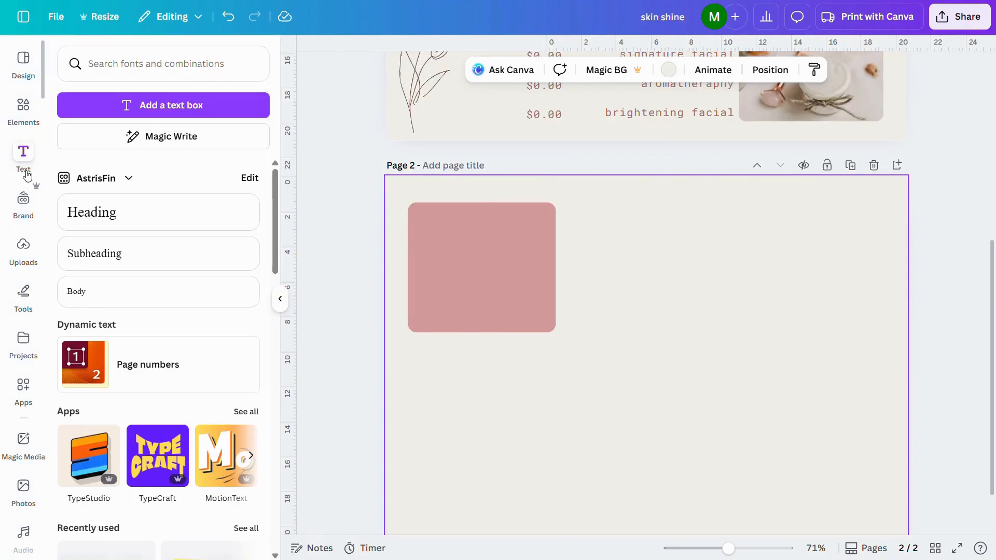
{"action": "scroll", "coordinate": [136, 483], "scroll_direction": "down", "scroll_amount": 5}
{"action": "scroll", "coordinate": [138, 484], "scroll_direction": "down", "scroll_amount": 10}
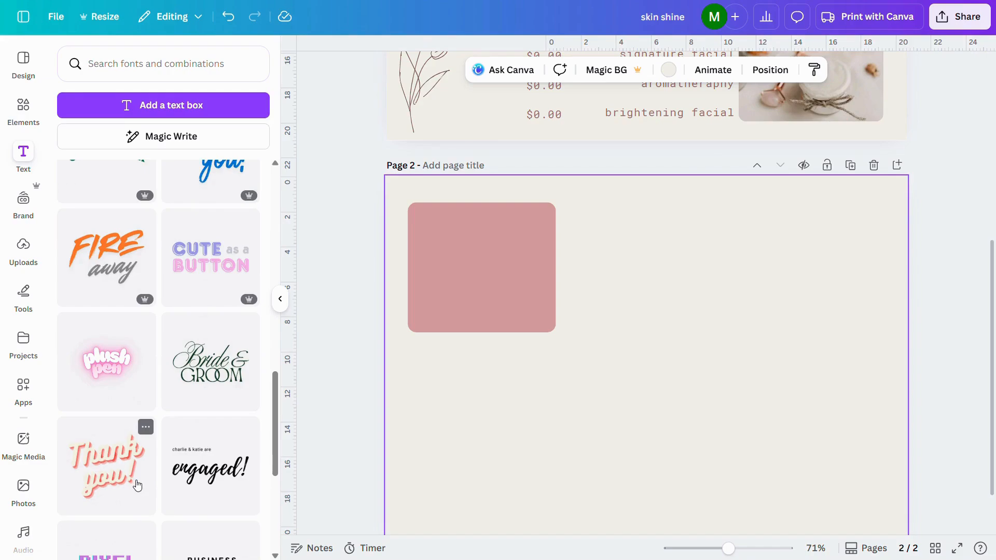
{"action": "scroll", "coordinate": [137, 485], "scroll_direction": "down", "scroll_amount": 10}
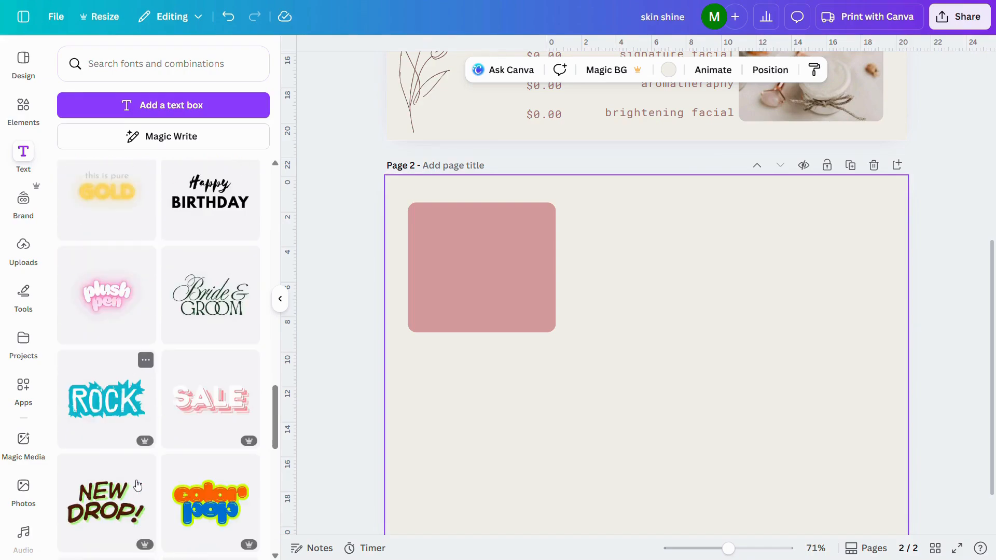
{"action": "scroll", "coordinate": [138, 485], "scroll_direction": "down", "scroll_amount": 10}
{"action": "left_click", "coordinate": [88, 229]}
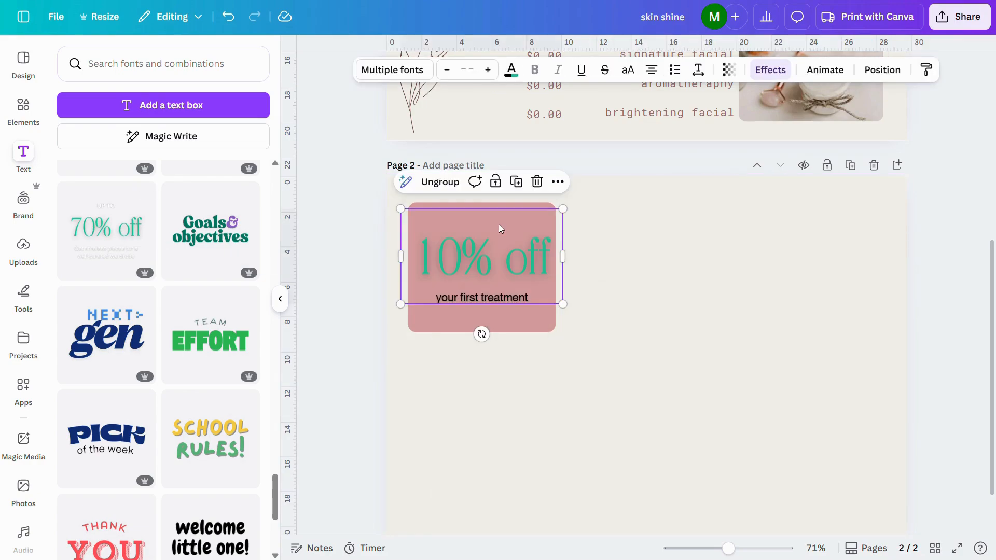
{"action": "left_click", "coordinate": [449, 183]}
{"action": "left_click", "coordinate": [707, 335]}
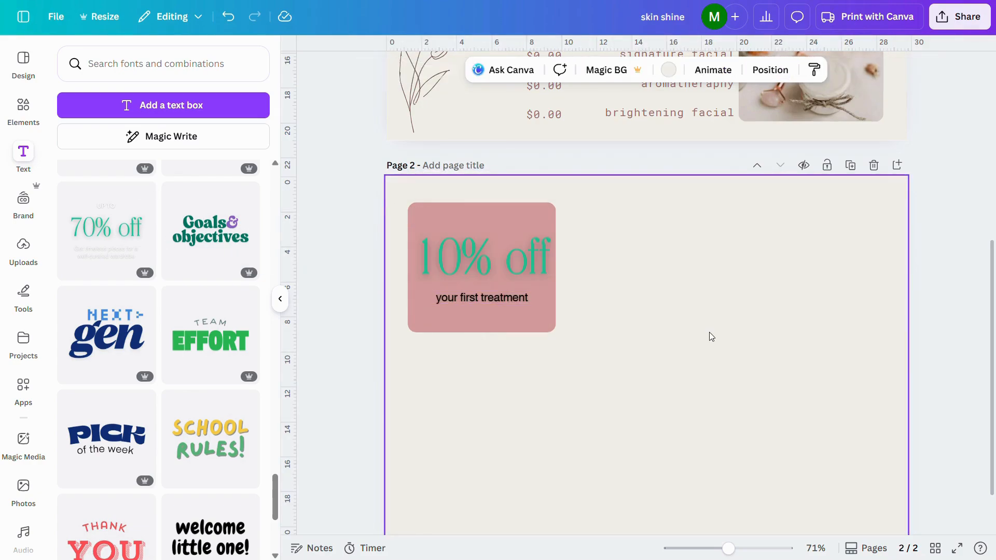
Recolour "10% off" and "your first treatment" on the pink rectangle to light yellow #f2f0e9.
{"action": "left_click", "coordinate": [501, 254]}
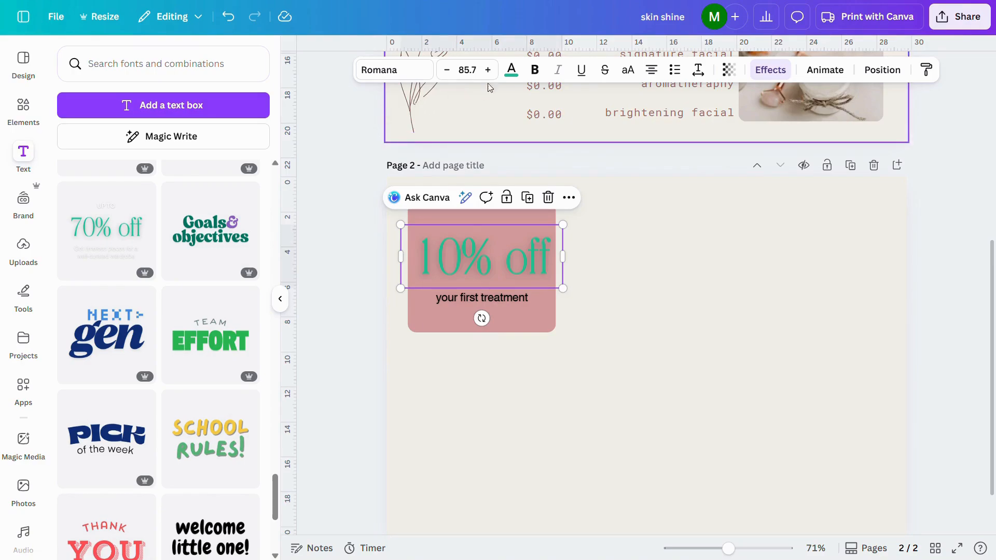
{"action": "left_click", "coordinate": [511, 72]}
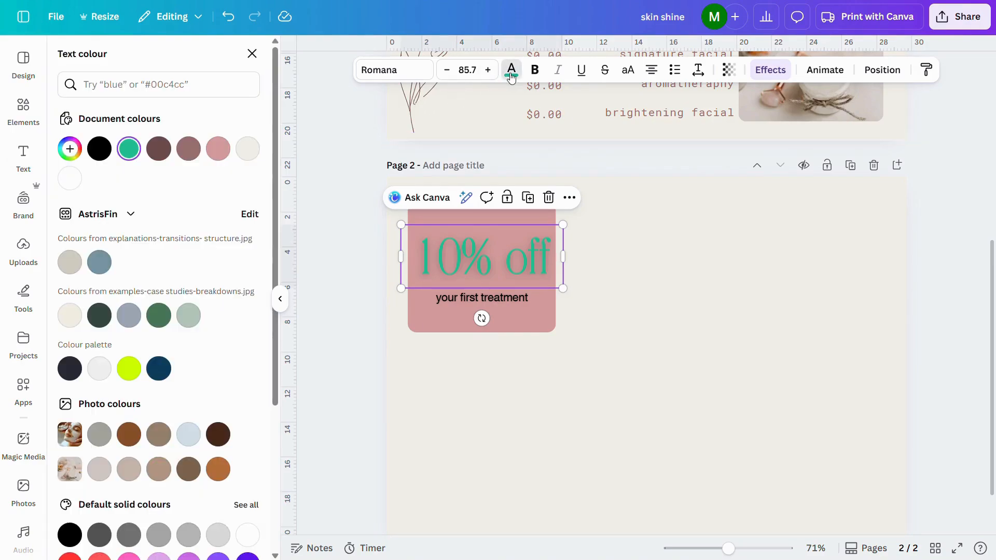
{"action": "left_click", "coordinate": [248, 149]}
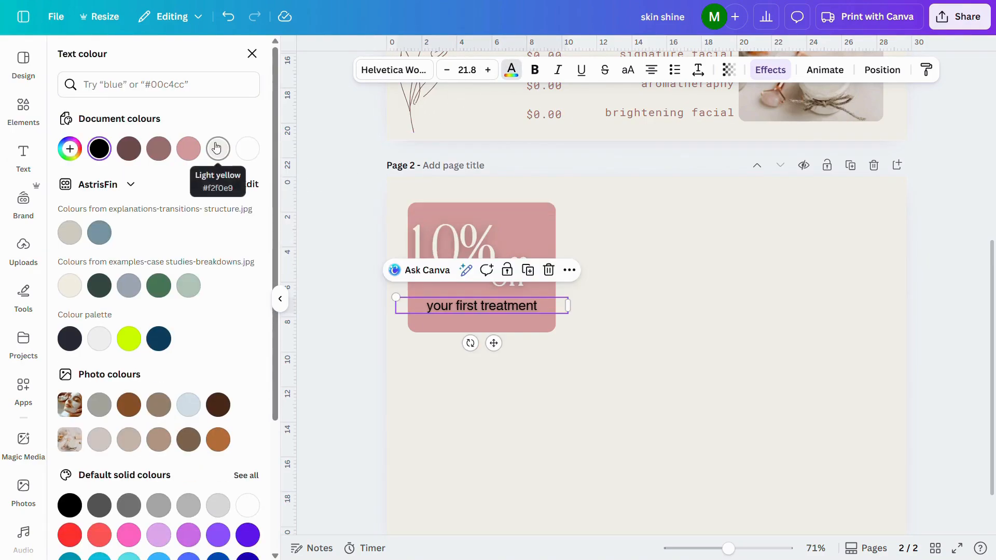
{"action": "left_click", "coordinate": [216, 149]}
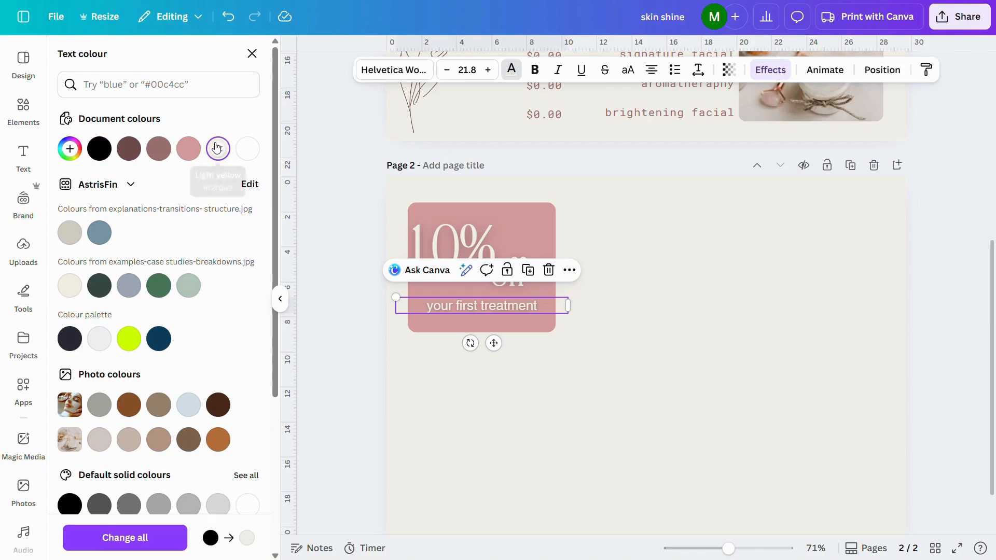
{"action": "left_click", "coordinate": [660, 351]}
Add a circular photo frame to page 2 and move it to the page's upper-right area.
{"action": "left_click", "coordinate": [23, 106]}
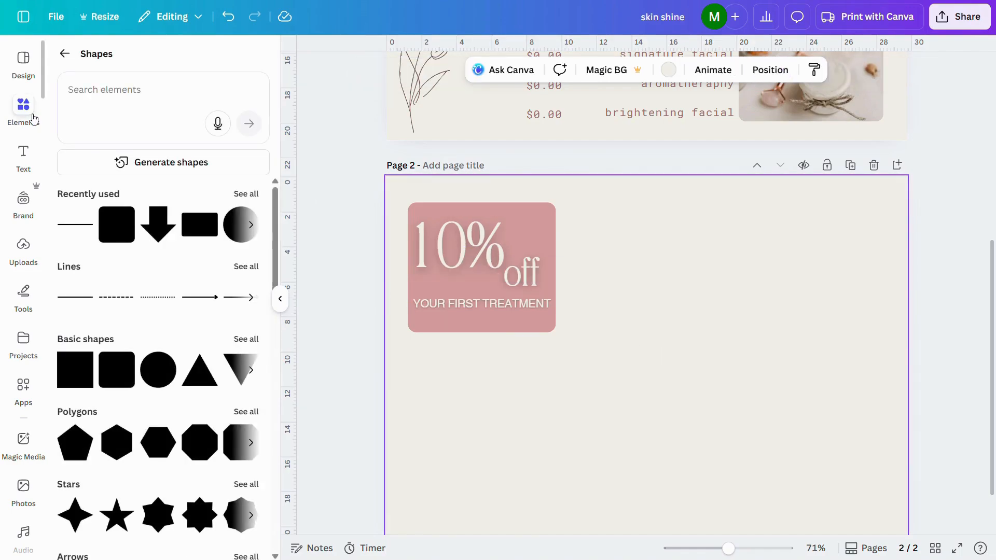
{"action": "left_click", "coordinate": [64, 53]}
{"action": "scroll", "coordinate": [147, 356], "scroll_direction": "down", "scroll_amount": 2}
{"action": "left_click", "coordinate": [160, 462]}
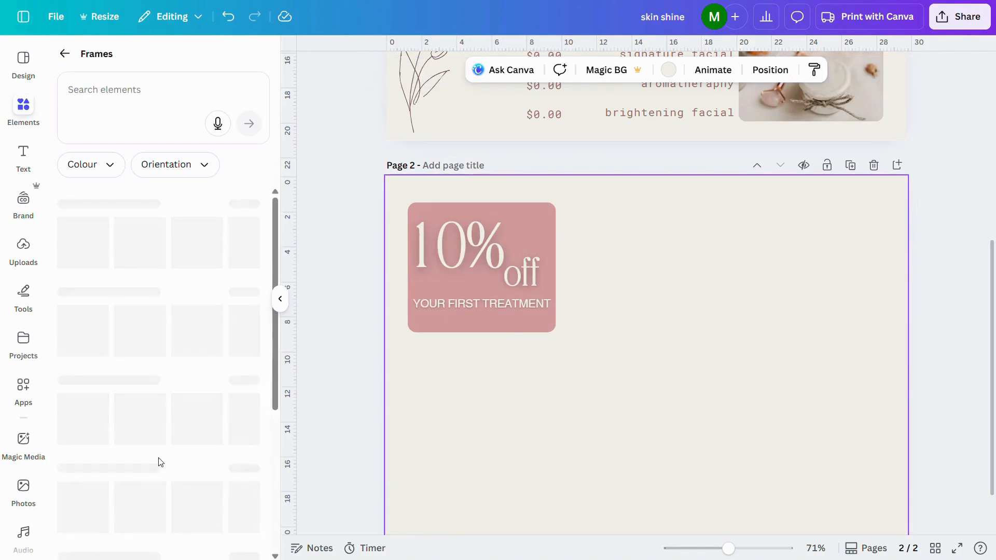
{"action": "left_click", "coordinate": [197, 243]}
{"action": "left_click_drag", "start_coordinate": [648, 397], "coordinate": [759, 320]}
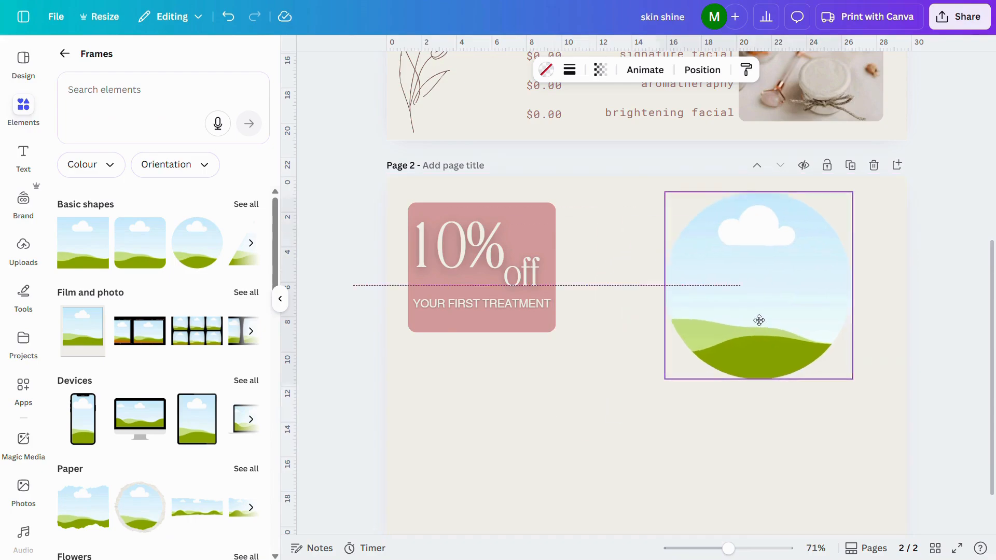
Add a rounded-square photo frame to page 2, shrink it to about 7.5 cm, and place it in the lower-right area.
{"action": "left_click", "coordinate": [156, 254]}
{"action": "left_click", "coordinate": [281, 299]}
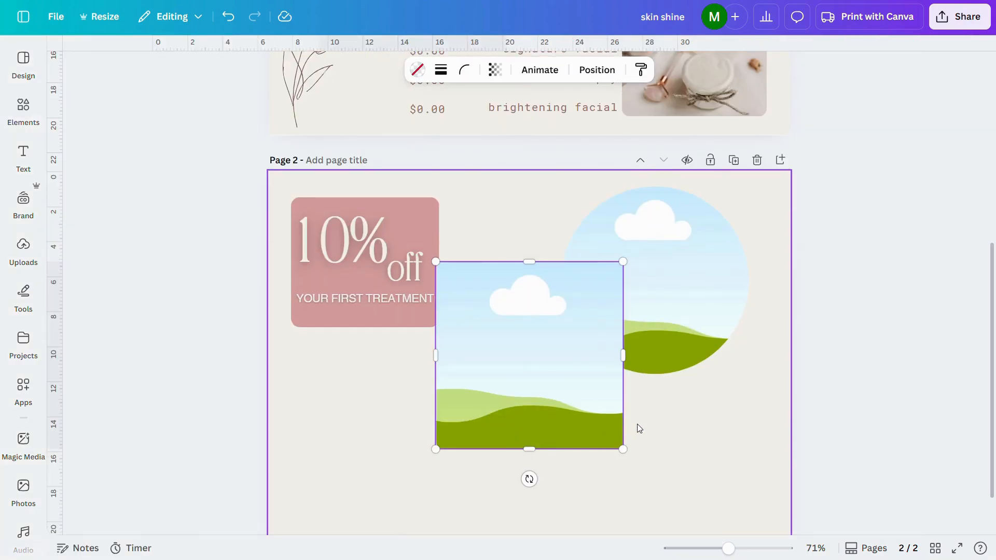
{"action": "scroll", "coordinate": [639, 428], "scroll_direction": "down", "scroll_amount": 1}
{"action": "left_click_drag", "start_coordinate": [444, 218], "coordinate": [474, 269]}
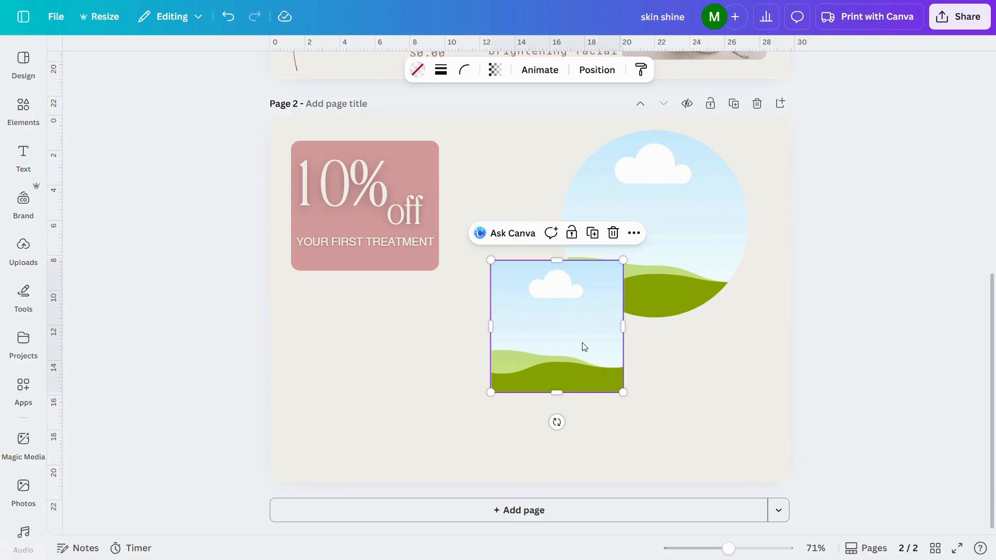
{"action": "left_click_drag", "start_coordinate": [583, 347], "coordinate": [694, 369]}
Shrink the circular frame to about 5.4 cm and place it in page 2's upper-right corner, right-aligned with the rounded-square frame.
{"action": "left_click_drag", "start_coordinate": [630, 228], "coordinate": [542, 227]}
{"action": "left_click_drag", "start_coordinate": [474, 316], "coordinate": [567, 224]}
{"action": "left_click_drag", "start_coordinate": [610, 183], "coordinate": [711, 178]}
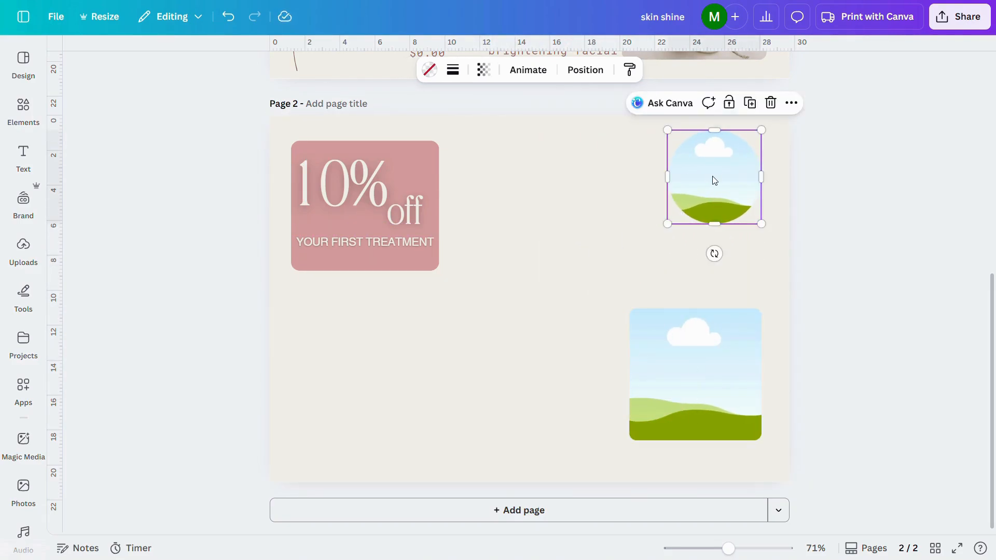
Fill page 2's circular frame with the pink "ADD LOGO HERE" image and the rounded-square frame with the vase photo.
{"action": "left_click", "coordinate": [705, 349]}
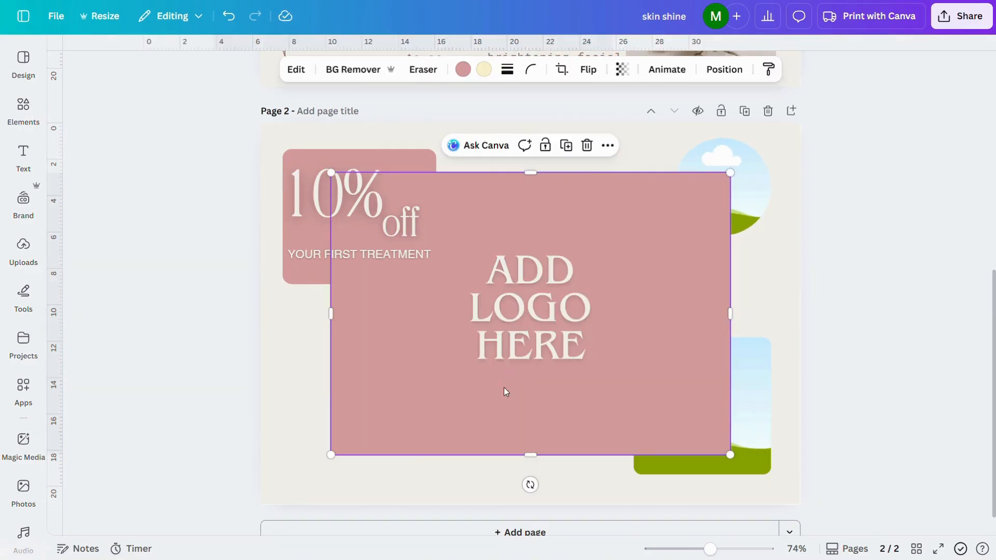
{"action": "left_click_drag", "start_coordinate": [506, 392], "coordinate": [698, 226]}
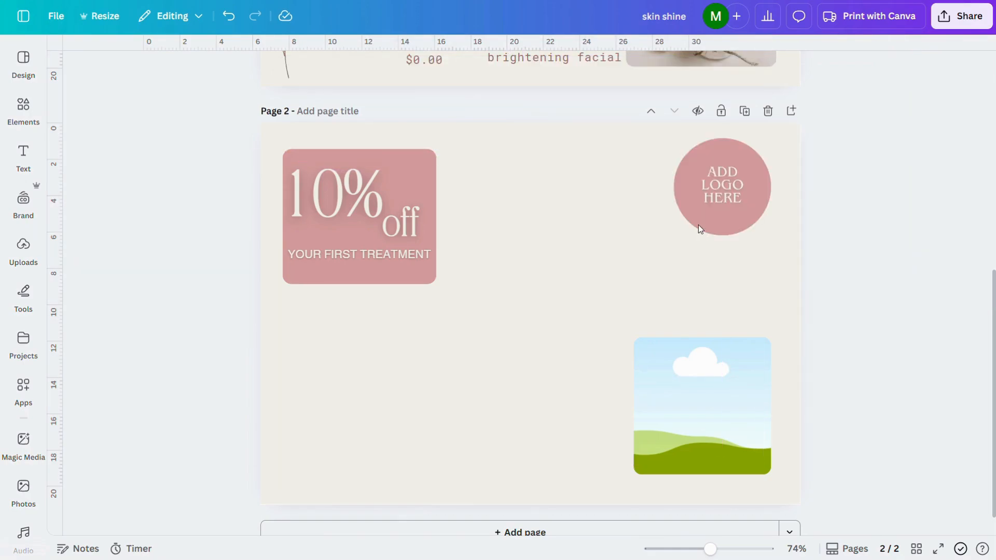
{"action": "left_click", "coordinate": [724, 181]}
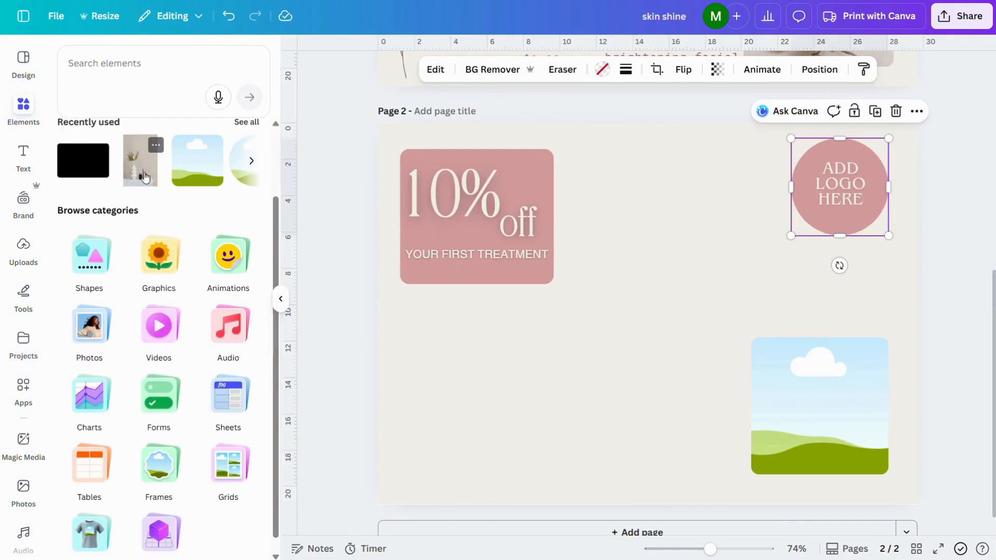
{"action": "left_click", "coordinate": [141, 173]}
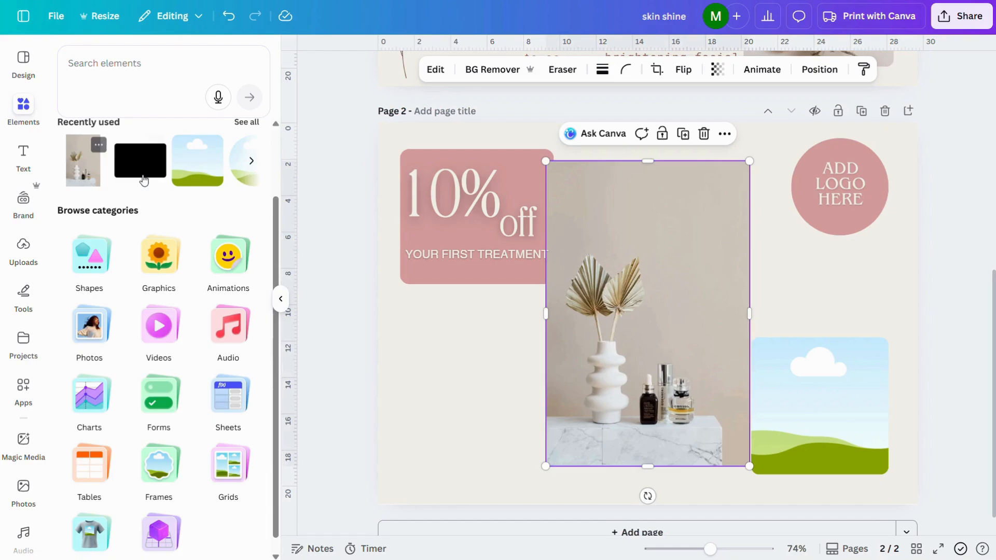
{"action": "left_click", "coordinate": [280, 300]}
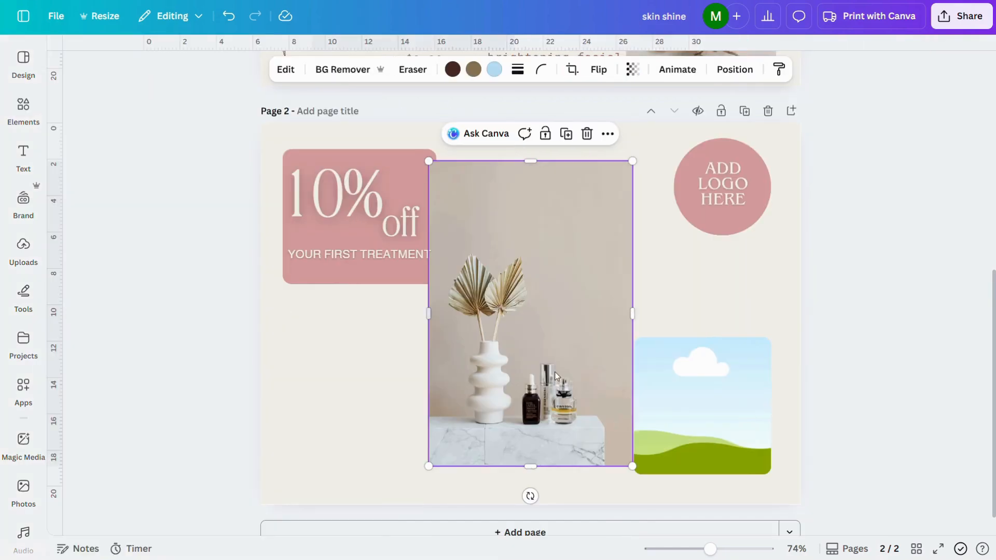
{"action": "left_click_drag", "start_coordinate": [580, 383], "coordinate": [680, 419]}
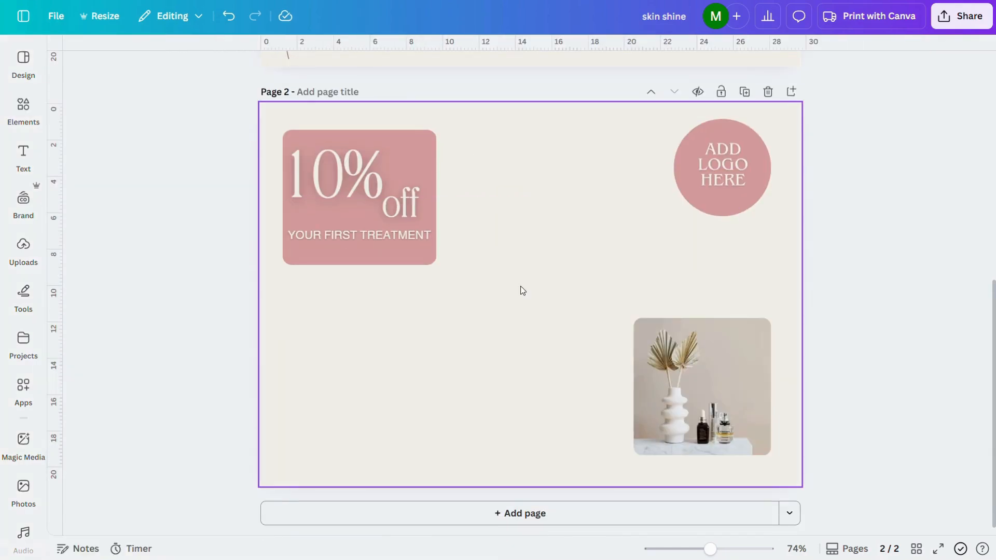
Paste the Open Hours list beside the pink discount rectangle and the Free Consultation text block below the rectangle.
{"action": "key", "text": "ctrl+v"}
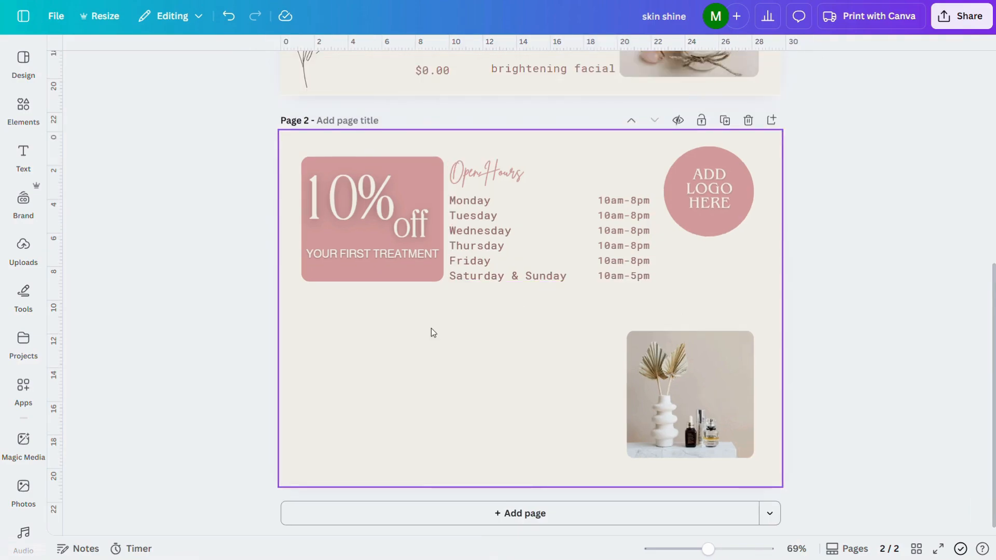
{"action": "key", "text": "ctrl+v"}
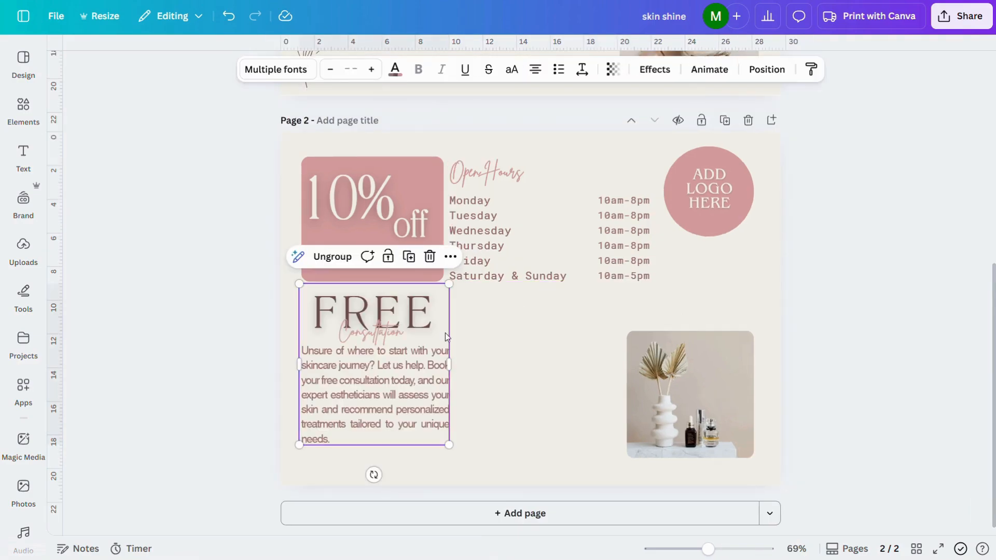
{"action": "left_click", "coordinate": [523, 370]}
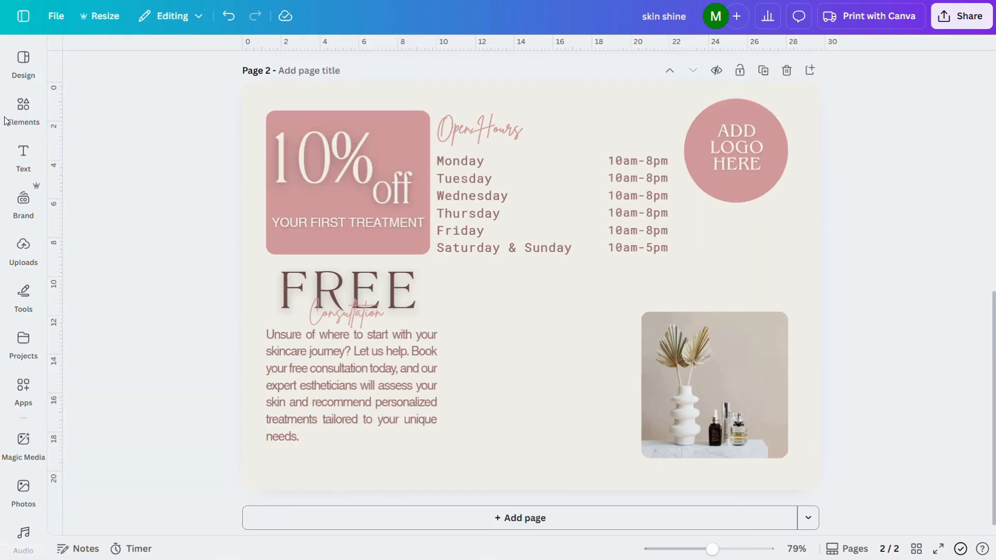
Add a rounded pink rectangle below the opening hours for "Put your appointment online now!", with the "Contact with Us" details under it.
{"action": "left_click", "coordinate": [18, 112]}
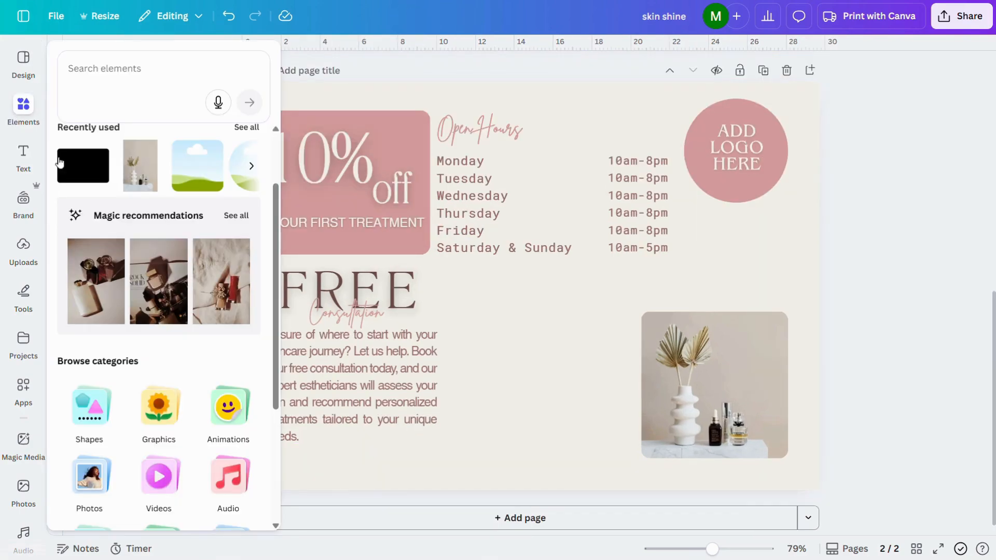
{"action": "left_click_drag", "start_coordinate": [77, 178], "coordinate": [574, 389]}
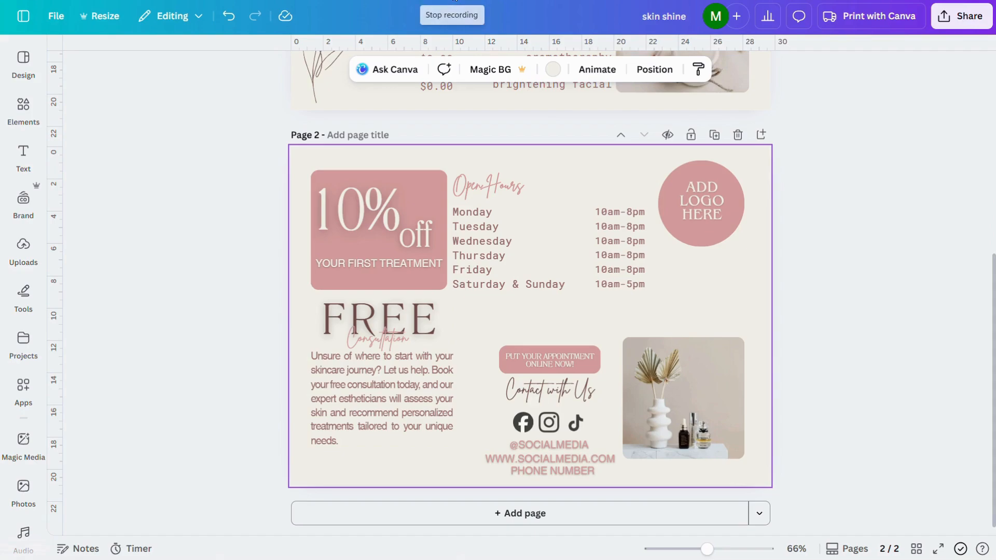
{"action": "left_click", "coordinate": [252, 275]}
Create a template link for the two-page flyer and copy it.
{"action": "scroll", "coordinate": [253, 275], "scroll_direction": "up", "scroll_amount": 2}
{"action": "scroll", "coordinate": [252, 275], "scroll_direction": "up", "scroll_amount": 4}
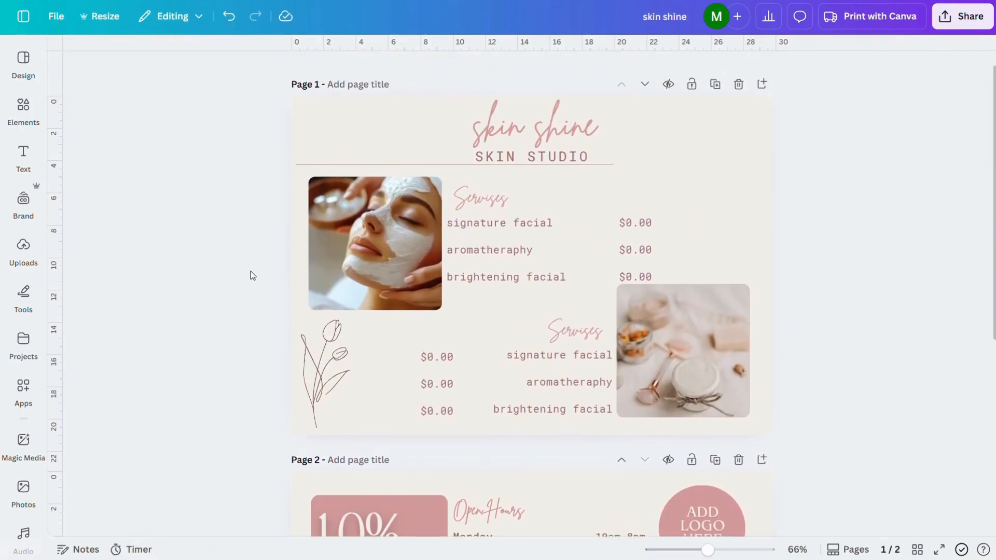
{"action": "scroll", "coordinate": [252, 275], "scroll_direction": "down", "scroll_amount": 4}
{"action": "scroll", "coordinate": [367, 208], "scroll_direction": "down", "scroll_amount": 2}
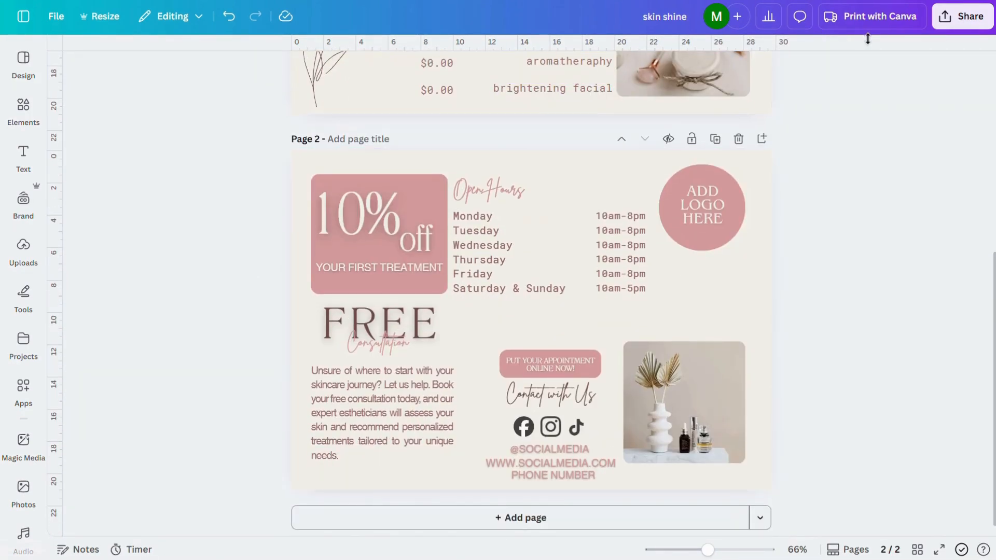
{"action": "left_click", "coordinate": [947, 27]}
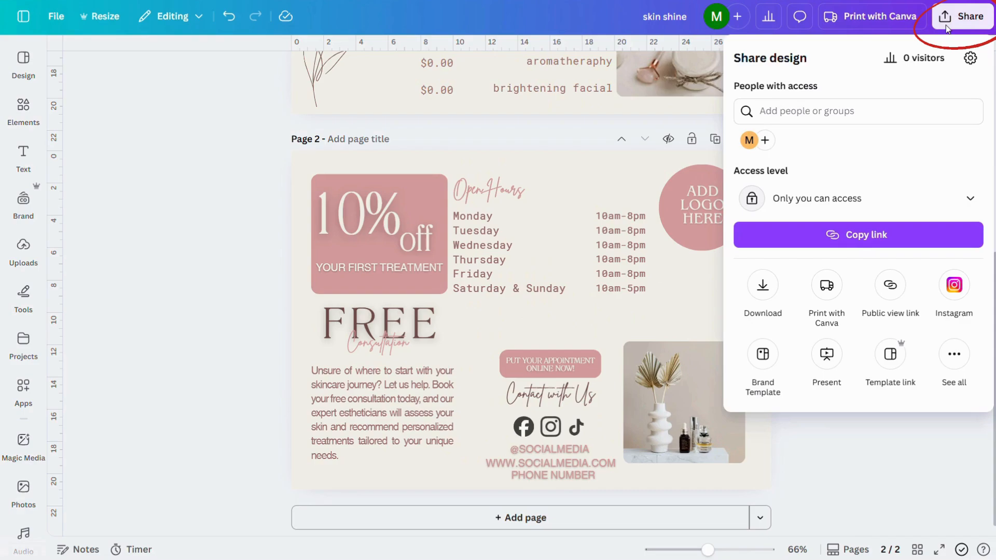
{"action": "left_click", "coordinate": [891, 356]}
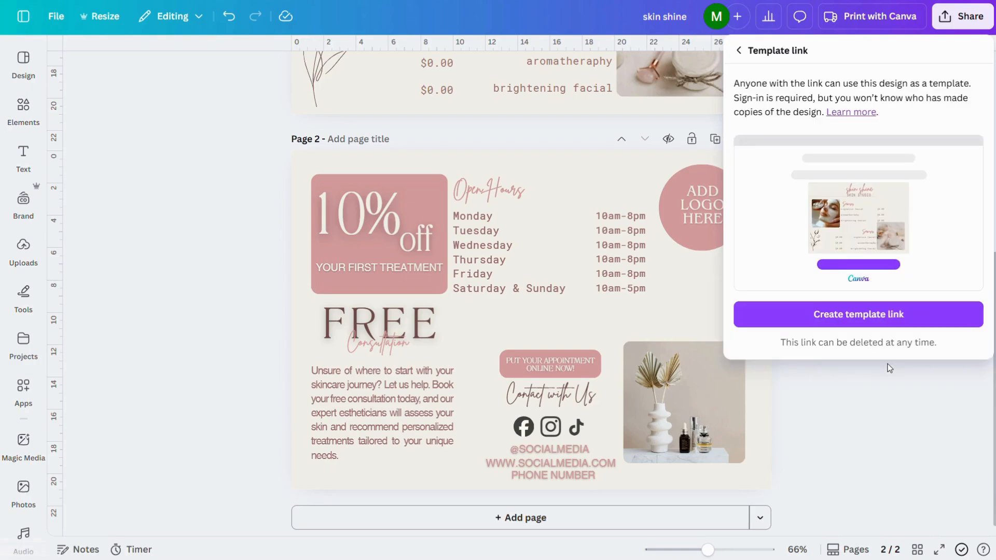
{"action": "left_click", "coordinate": [884, 317]}
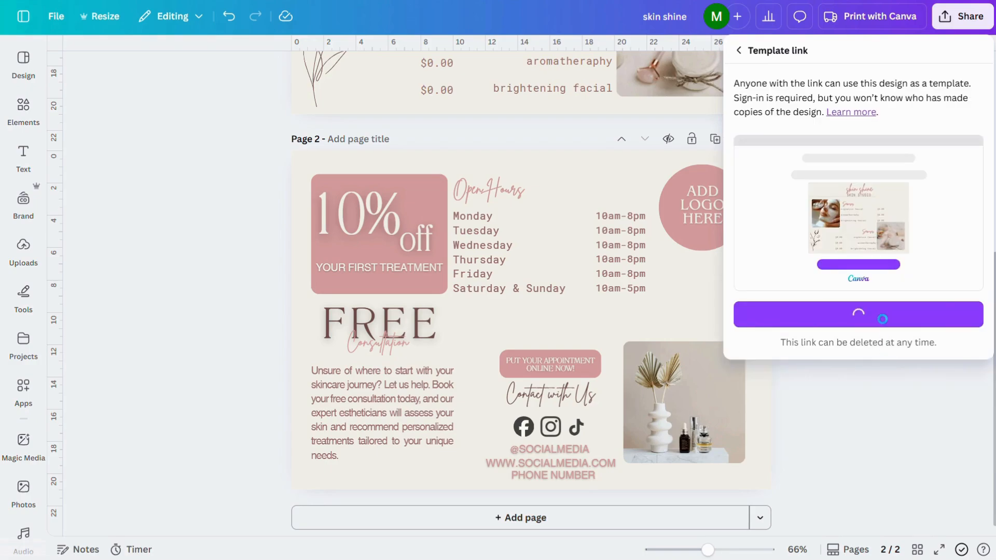
{"action": "left_click", "coordinate": [831, 307]}
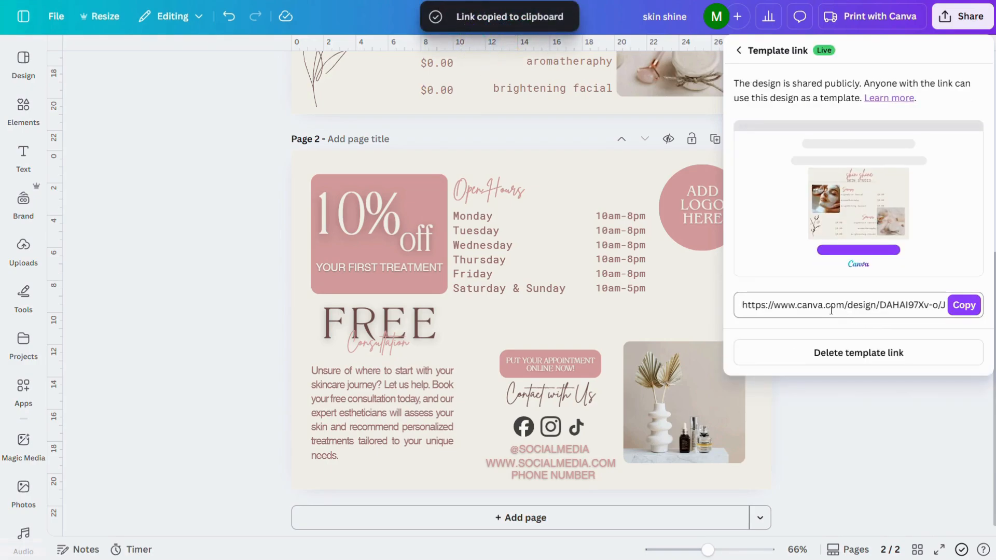
{"action": "double_click", "coordinate": [831, 307]}
{"action": "triple_click", "coordinate": [832, 310]}
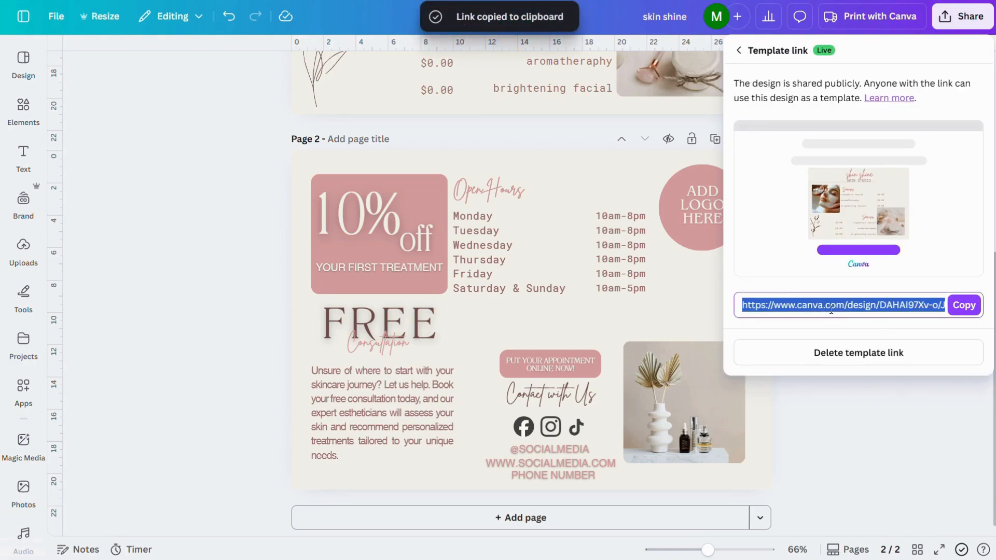
{"action": "left_click", "coordinate": [975, 308]}
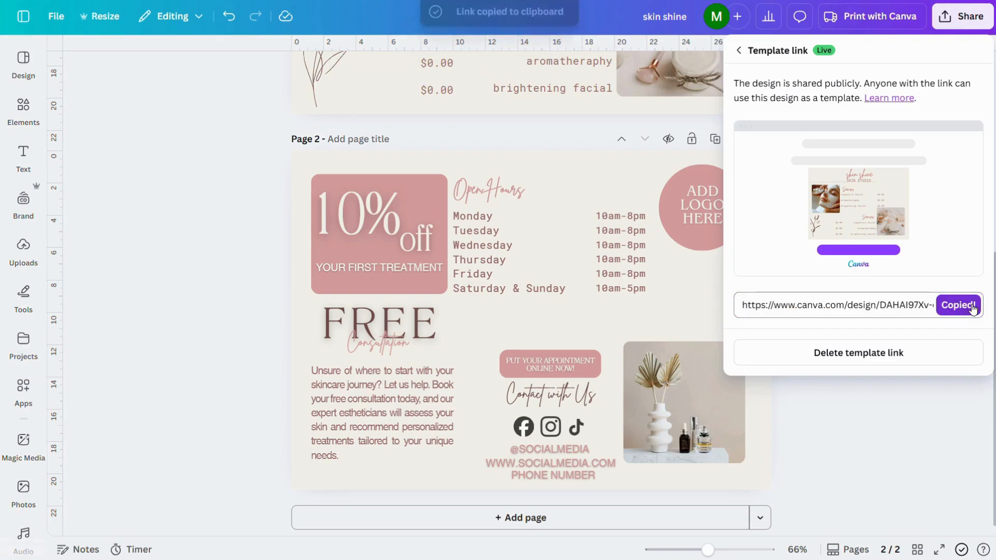
{"action": "left_click", "coordinate": [960, 17]}
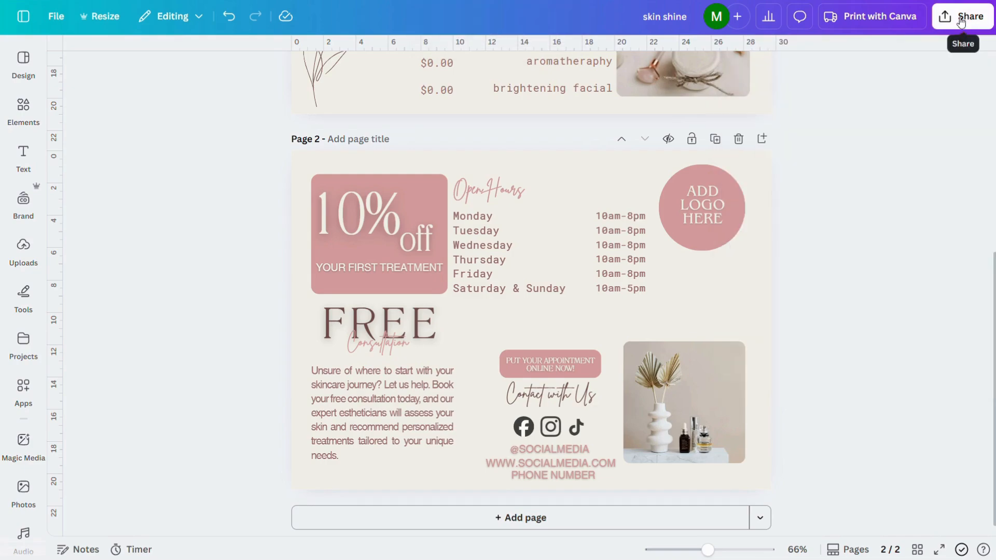
Download pages 1–2 of the flyer as JPG at size 1 and quality 80.
{"action": "left_click", "coordinate": [961, 19]}
{"action": "left_click", "coordinate": [763, 285]}
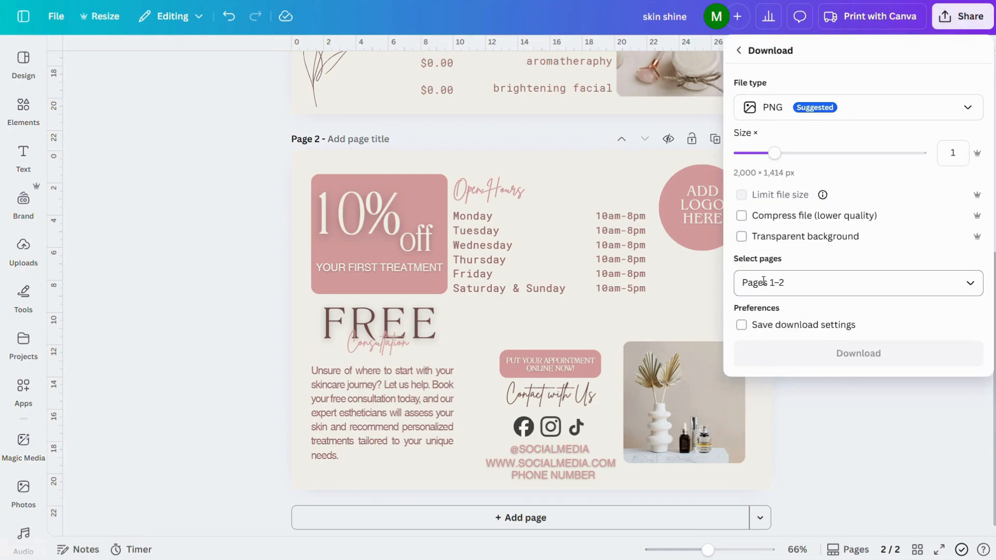
{"action": "left_click", "coordinate": [968, 107]}
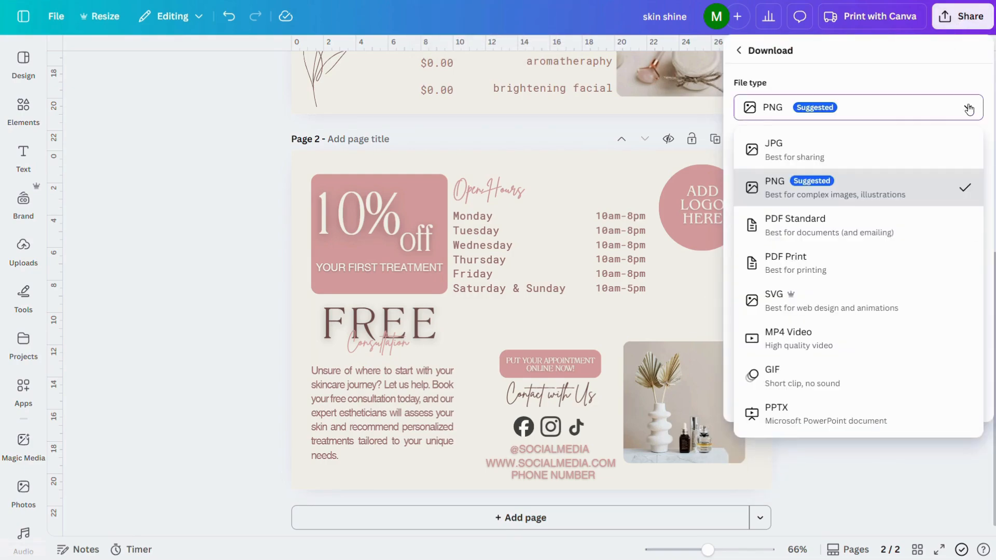
{"action": "left_click", "coordinate": [853, 149]}
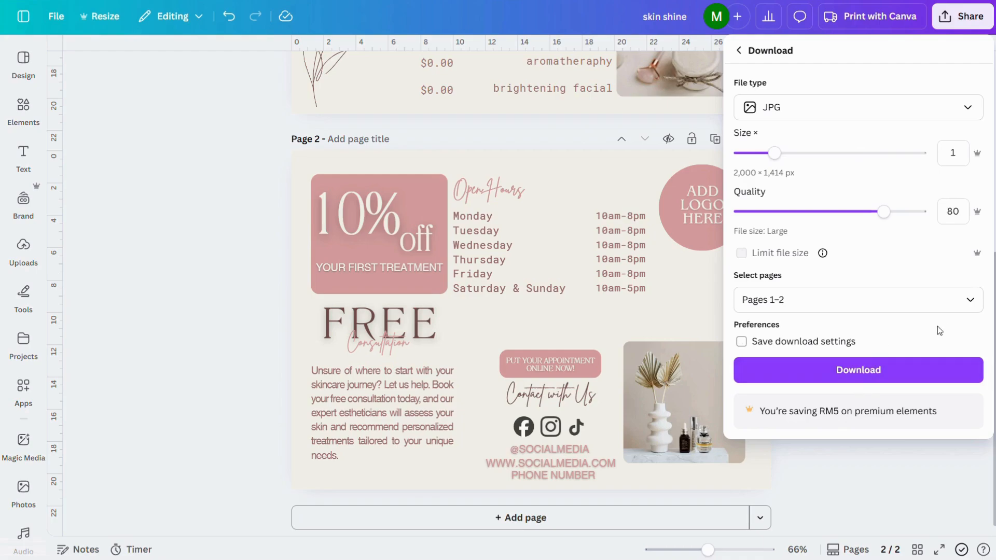
{"action": "left_click", "coordinate": [891, 372]}
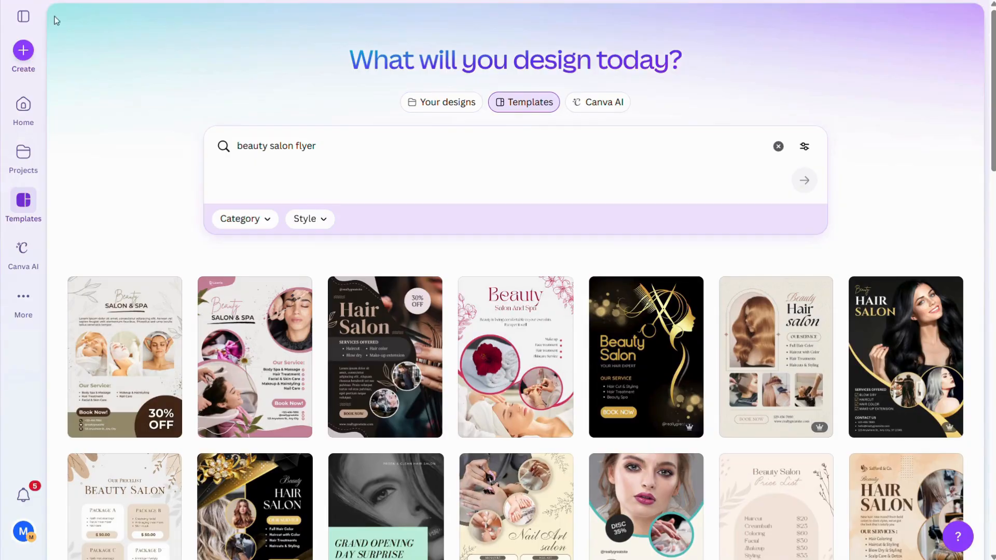
Search the design types for "letter" and create a blank Letter (Portrait) design.
{"action": "left_click", "coordinate": [20, 50]}
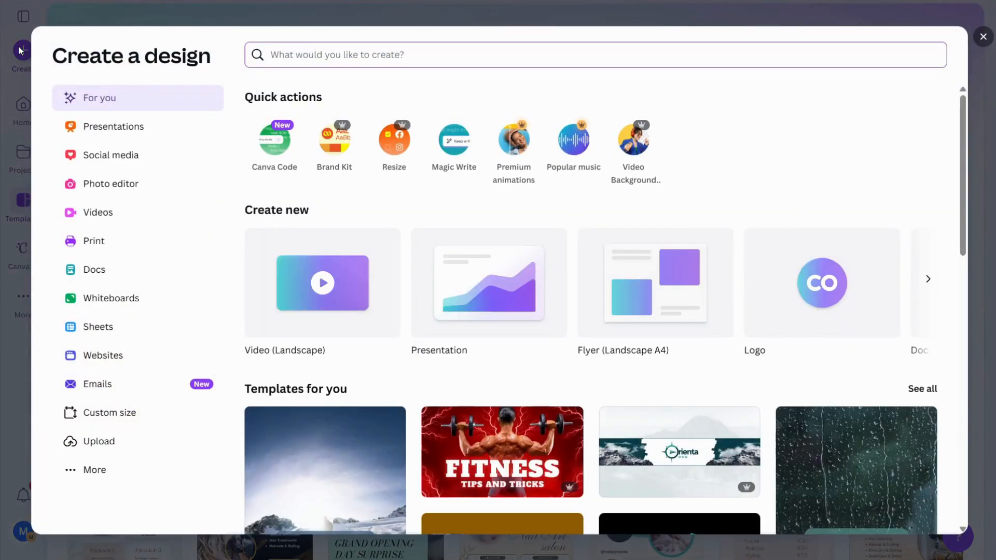
{"action": "type", "text": "letter"}
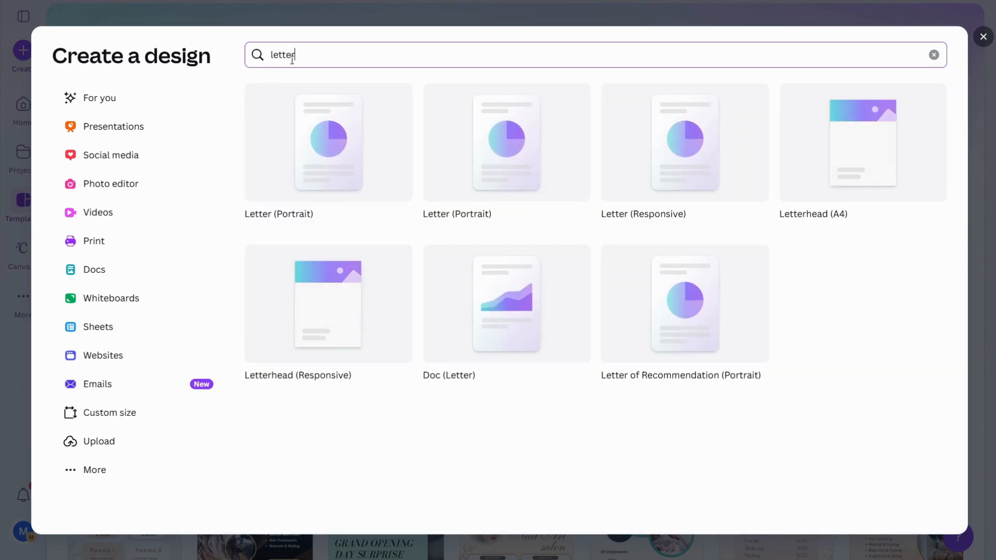
{"action": "left_click", "coordinate": [333, 151]}
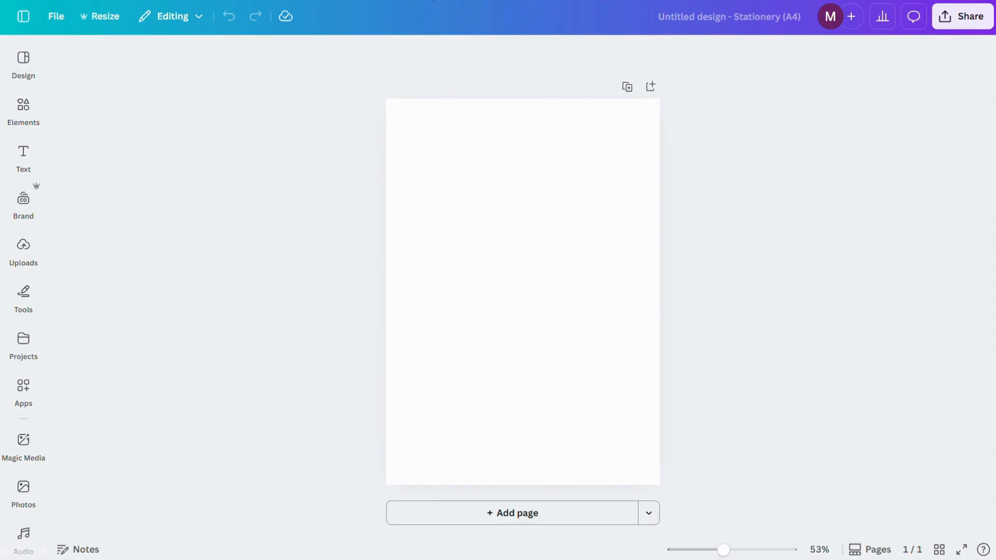
Fill the blank page's background with the light beige brand colour.
{"action": "left_click", "coordinate": [461, 185]}
{"action": "left_click", "coordinate": [590, 53]}
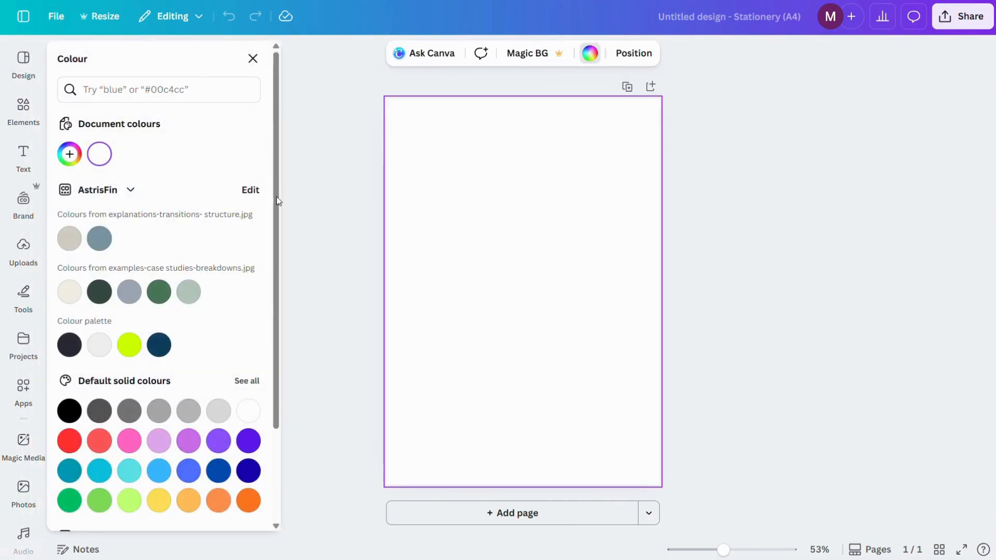
{"action": "left_click", "coordinate": [68, 291]}
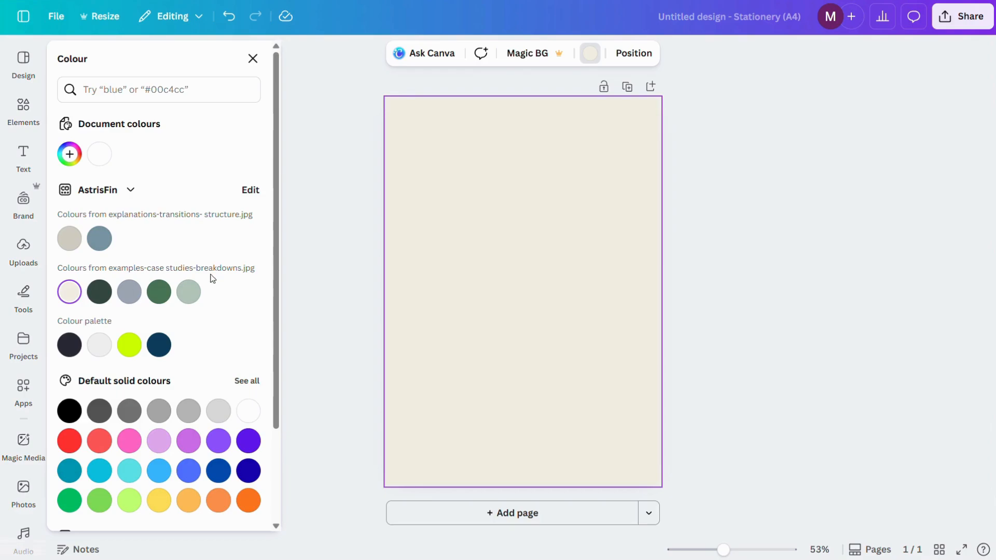
{"action": "left_click", "coordinate": [293, 279]}
Add the heading "Design Hack Forge" near the page's upper edge and the subheading "Thank you for your purchase" beneath it.
{"action": "left_click", "coordinate": [24, 156]}
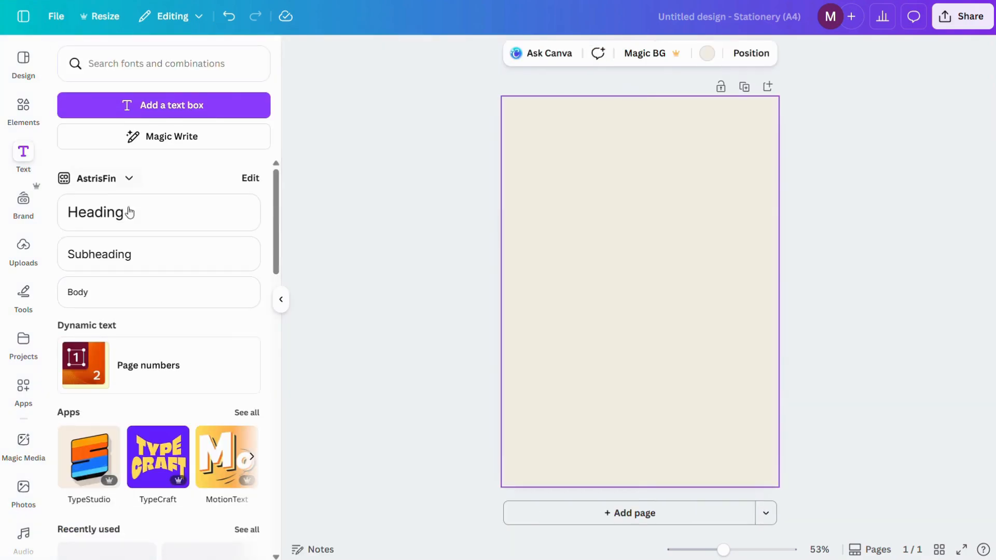
{"action": "left_click", "coordinate": [129, 212]}
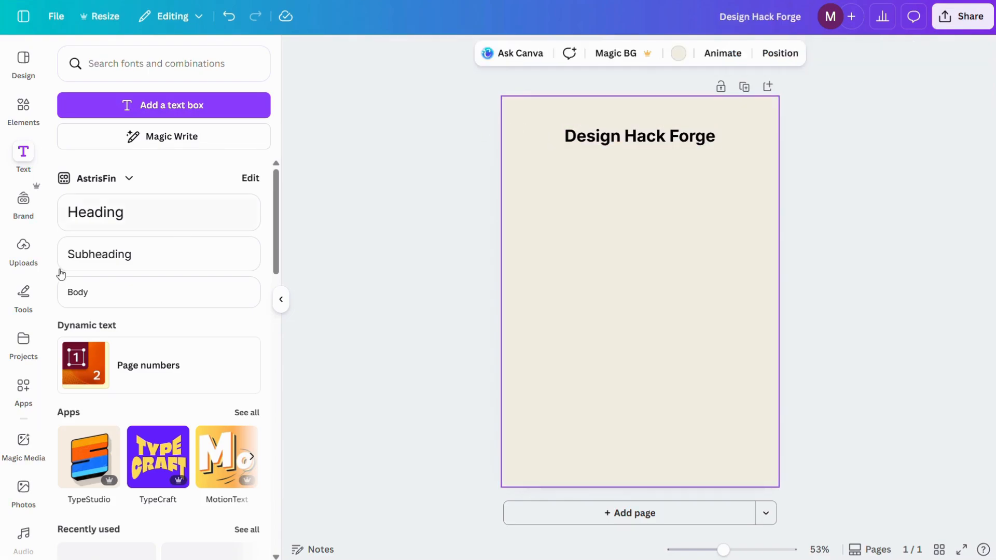
{"action": "left_click", "coordinate": [112, 266]}
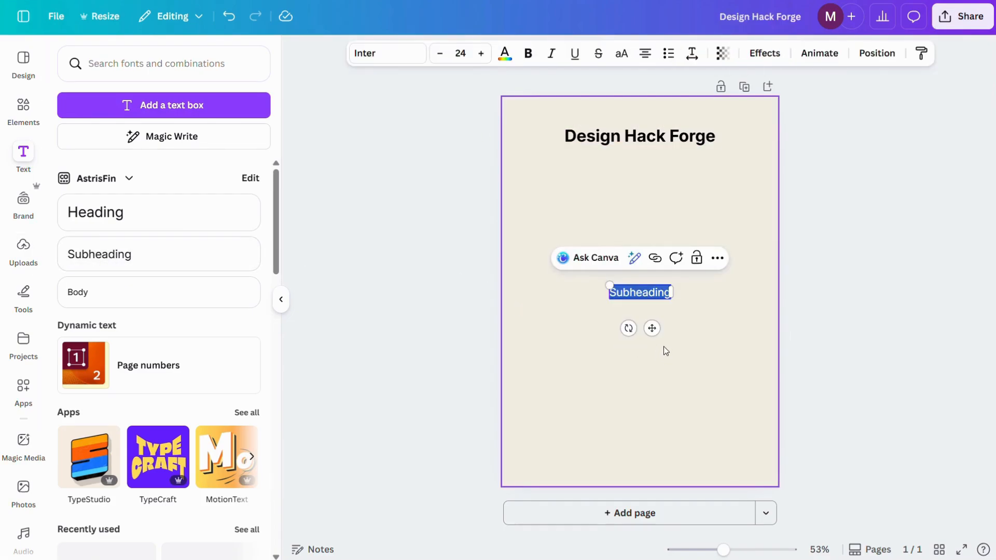
{"action": "left_click_drag", "start_coordinate": [654, 324], "coordinate": [652, 224]}
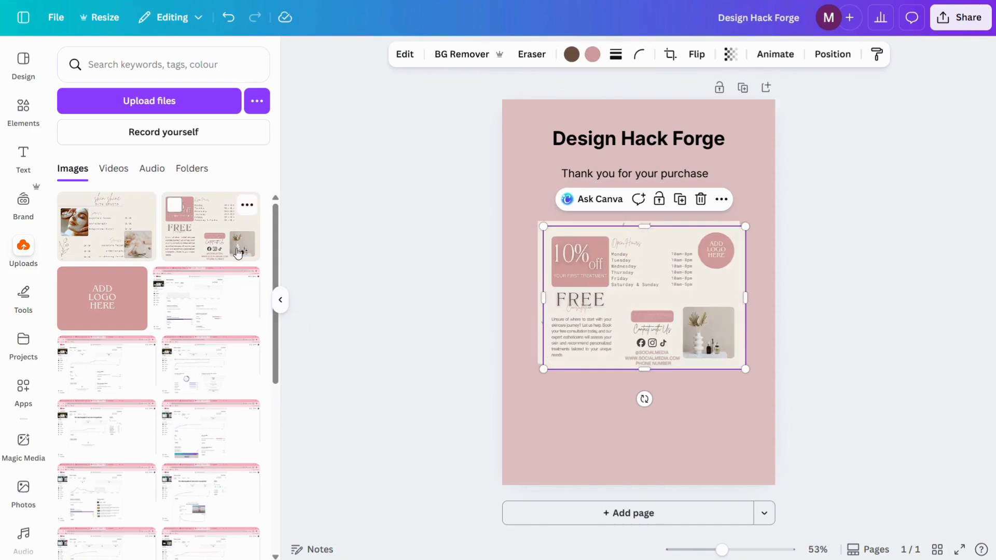
Shrink the two flyer images and stagger them on the page, with flyer page 1 at upper right and page 2 at lower left.
{"action": "left_click_drag", "start_coordinate": [657, 326], "coordinate": [615, 429]}
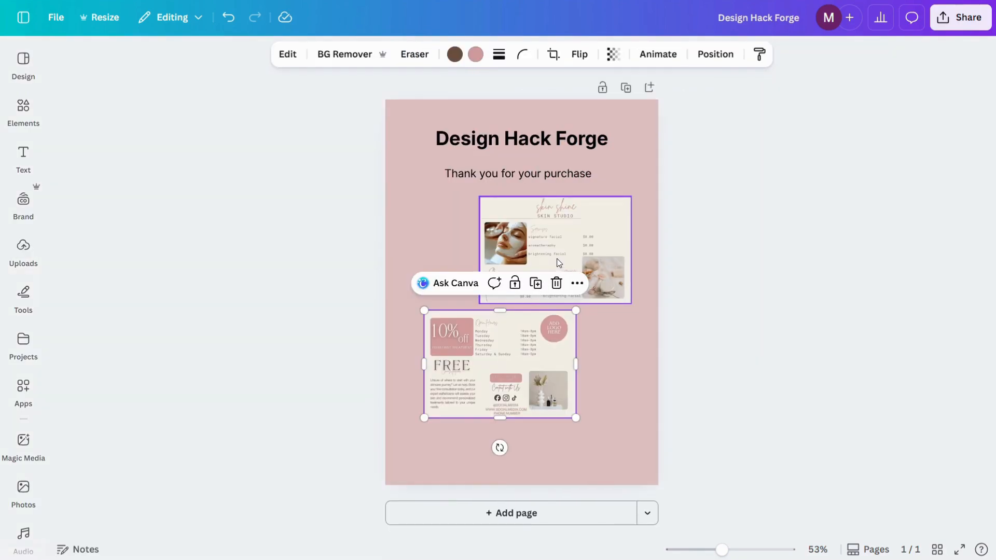
{"action": "left_click", "coordinate": [559, 263]}
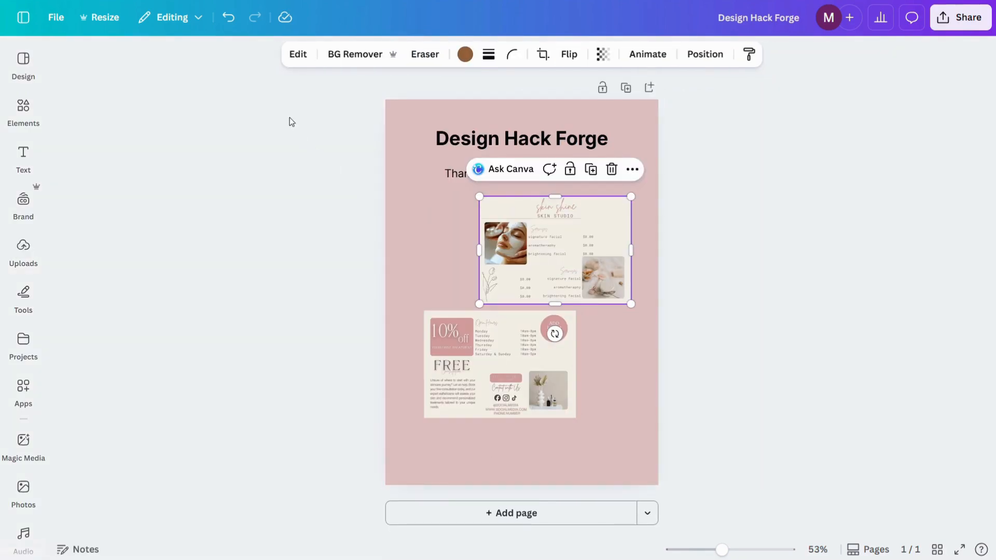
Apply the Drop shadow effect to both flyer images on the thank-you page.
{"action": "left_click", "coordinate": [299, 54]}
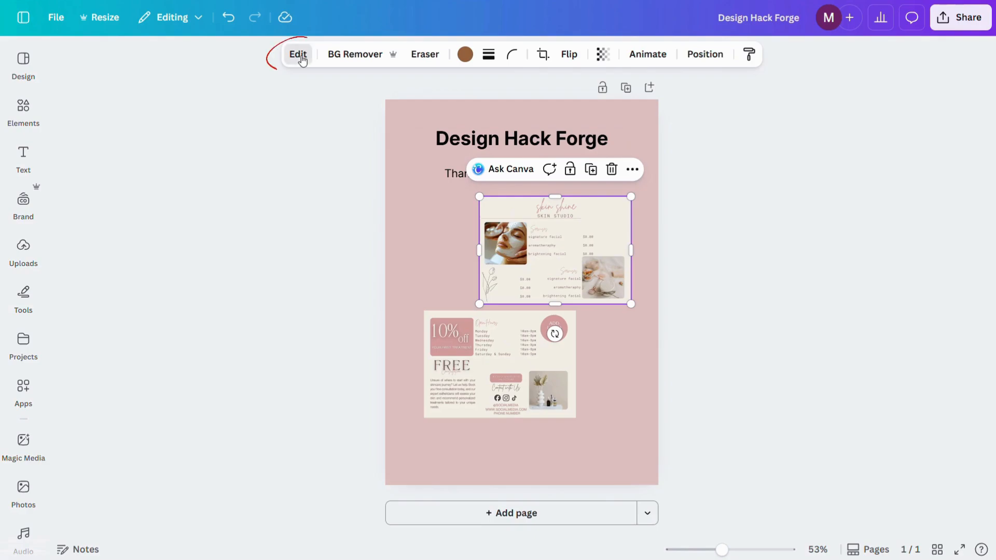
{"action": "scroll", "coordinate": [148, 366], "scroll_direction": "down", "scroll_amount": 1}
{"action": "scroll", "coordinate": [148, 365], "scroll_direction": "down", "scroll_amount": 2}
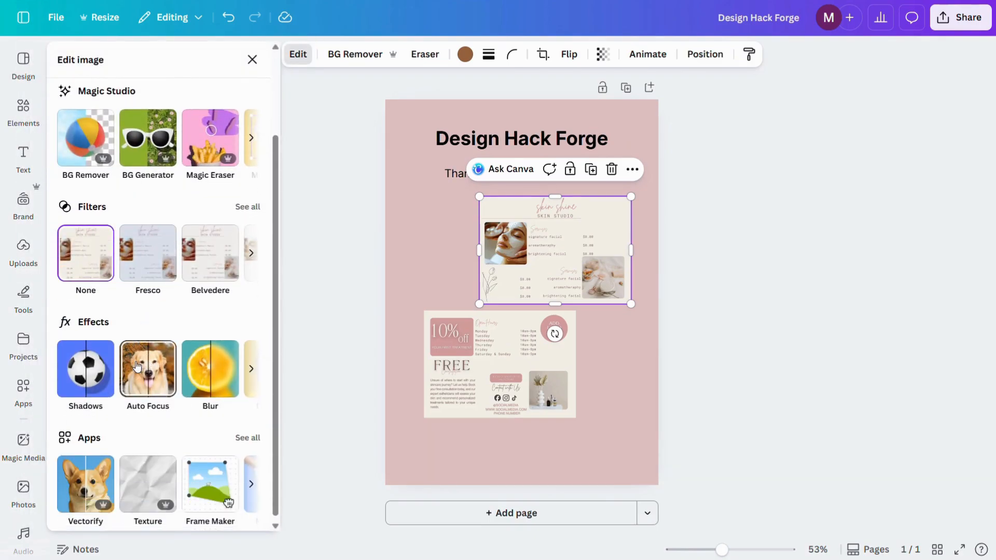
{"action": "left_click", "coordinate": [103, 375]}
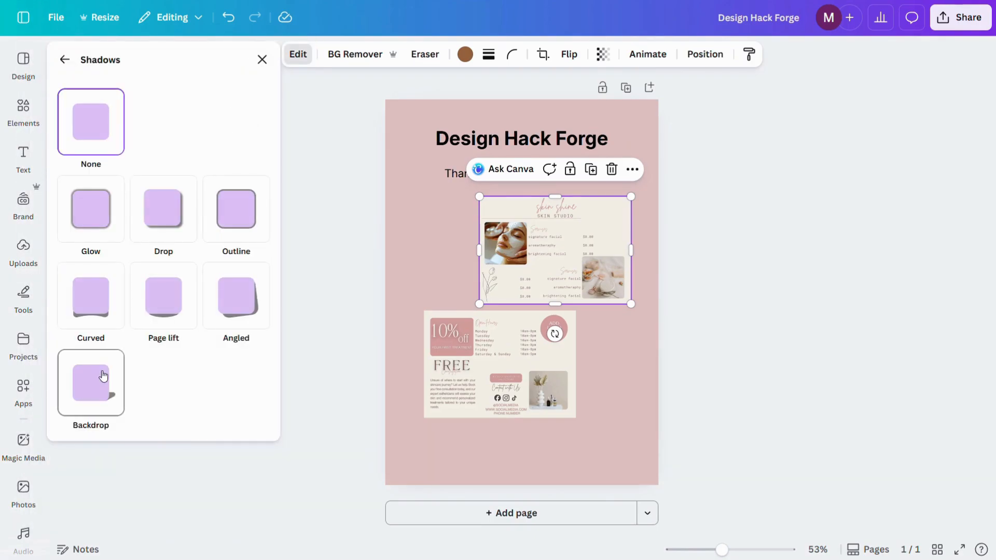
{"action": "left_click", "coordinate": [156, 228]}
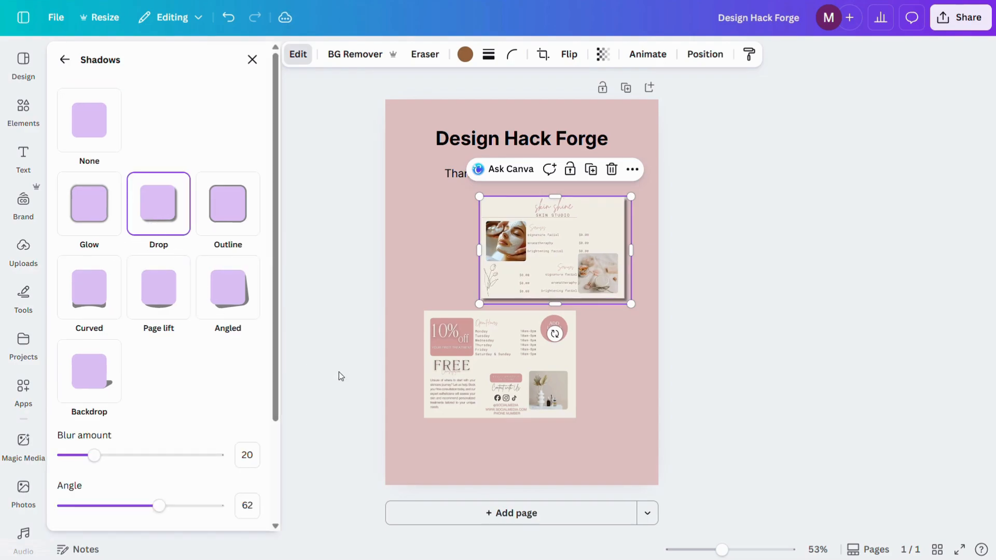
{"action": "left_click", "coordinate": [469, 354]}
{"action": "left_click", "coordinate": [182, 252]}
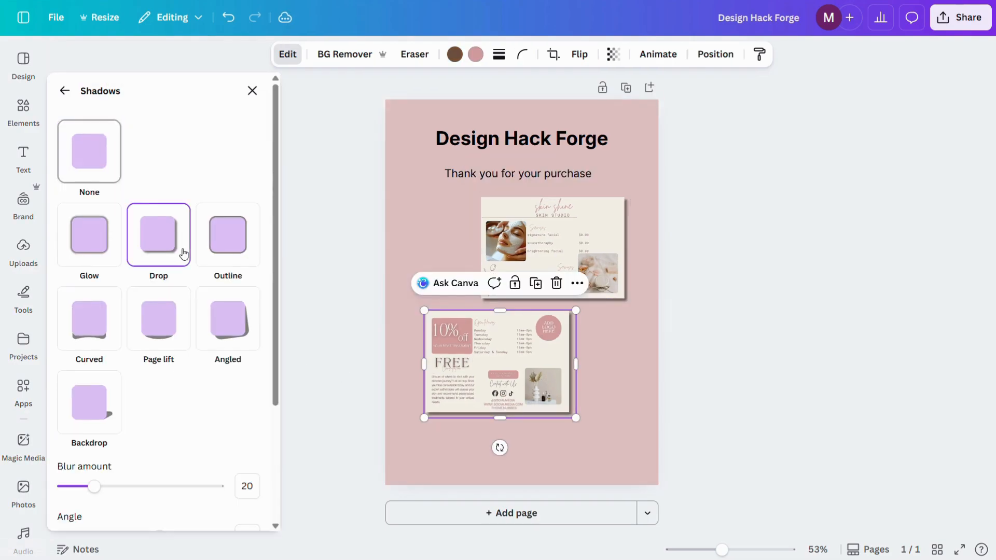
{"action": "left_click", "coordinate": [649, 372]}
Add the subheading "access flyer template here" centred beneath the two flyer images.
{"action": "left_click", "coordinate": [24, 156]}
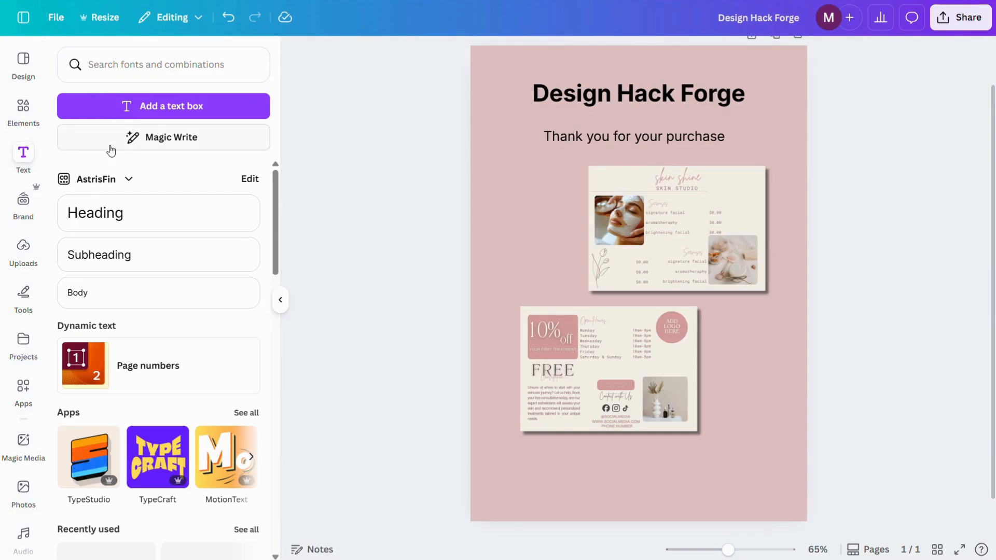
{"action": "left_click_drag", "start_coordinate": [129, 255], "coordinate": [628, 464]}
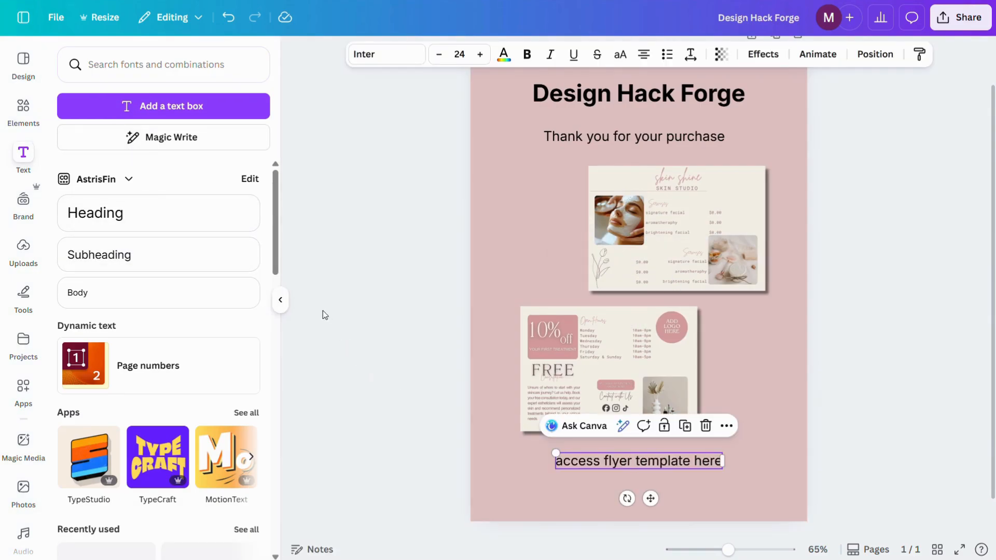
{"action": "left_click", "coordinate": [281, 303]}
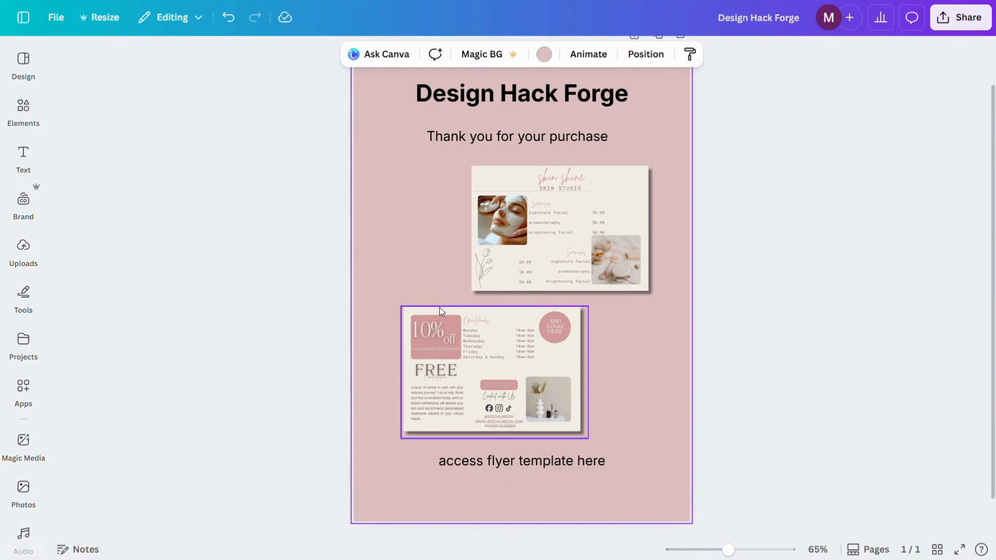
Link the text "access flyer template here" to the copied flyer template URL.
{"action": "left_click", "coordinate": [552, 459]}
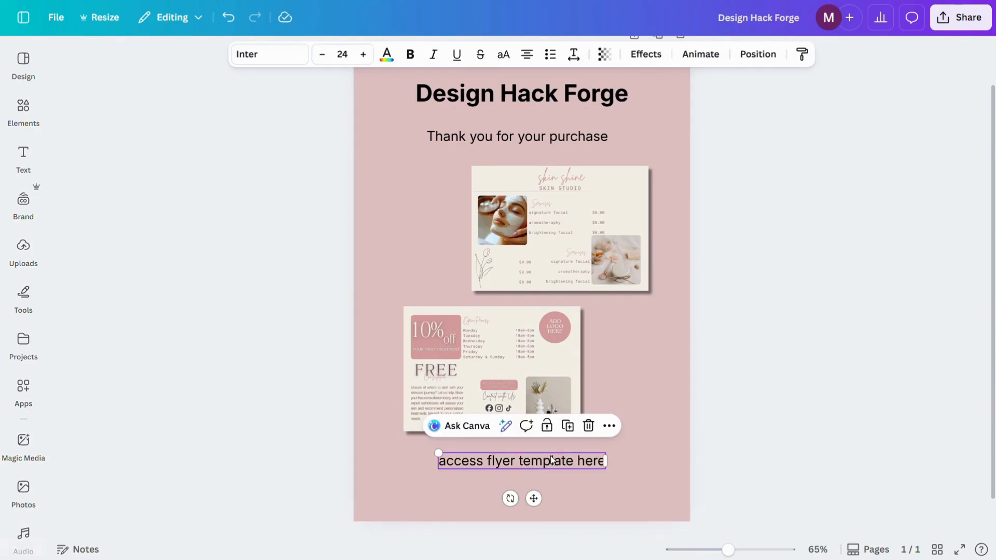
{"action": "left_click", "coordinate": [610, 426]}
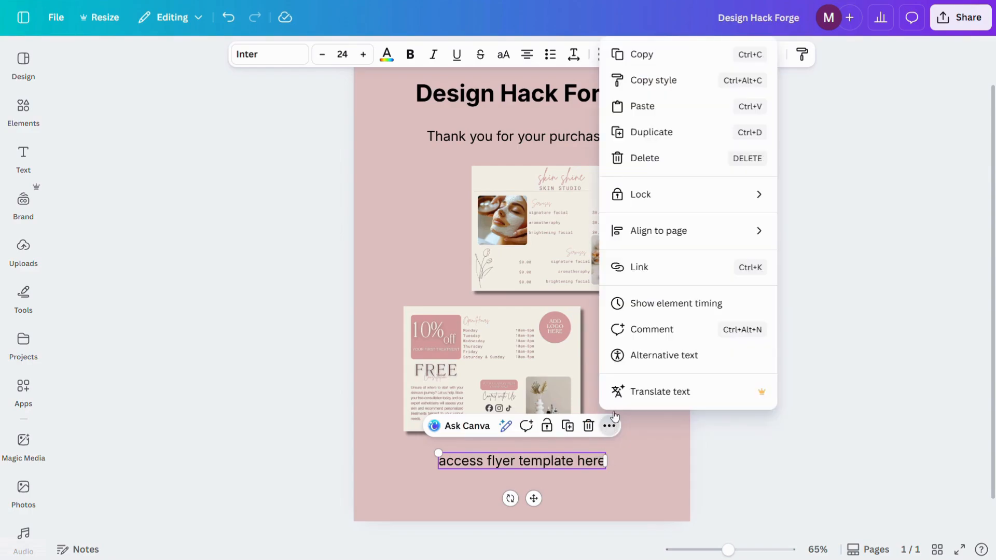
{"action": "left_click", "coordinate": [652, 275]}
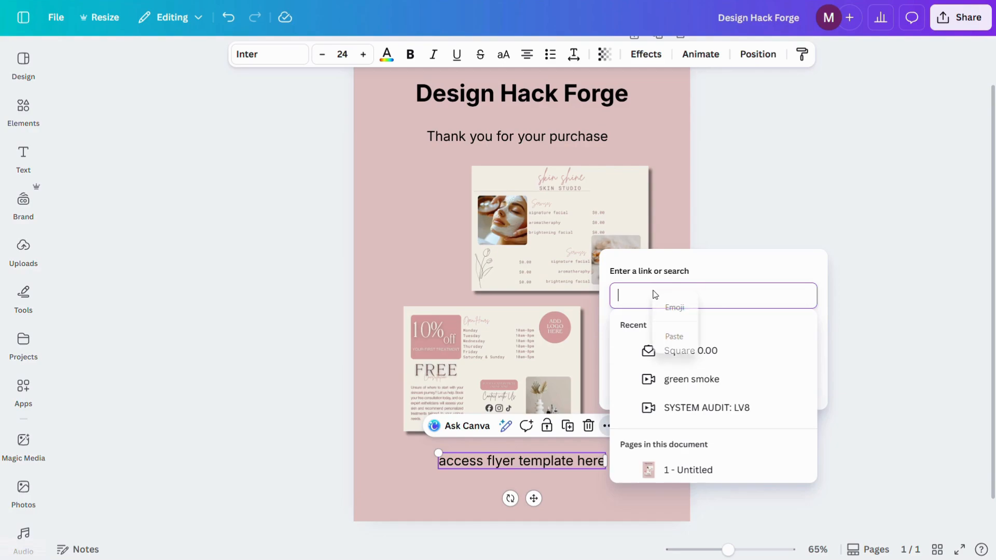
{"action": "left_click", "coordinate": [672, 337]}
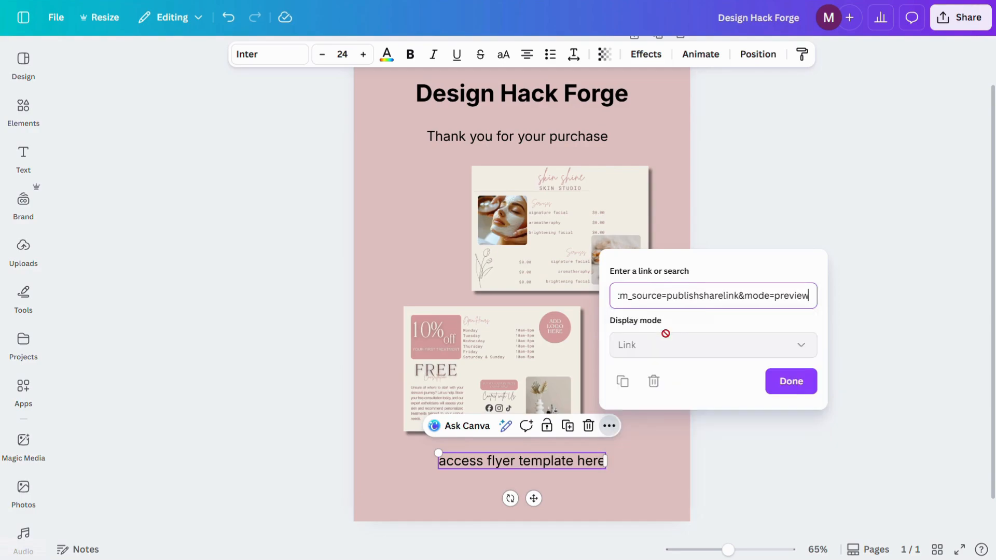
{"action": "left_click", "coordinate": [786, 388]}
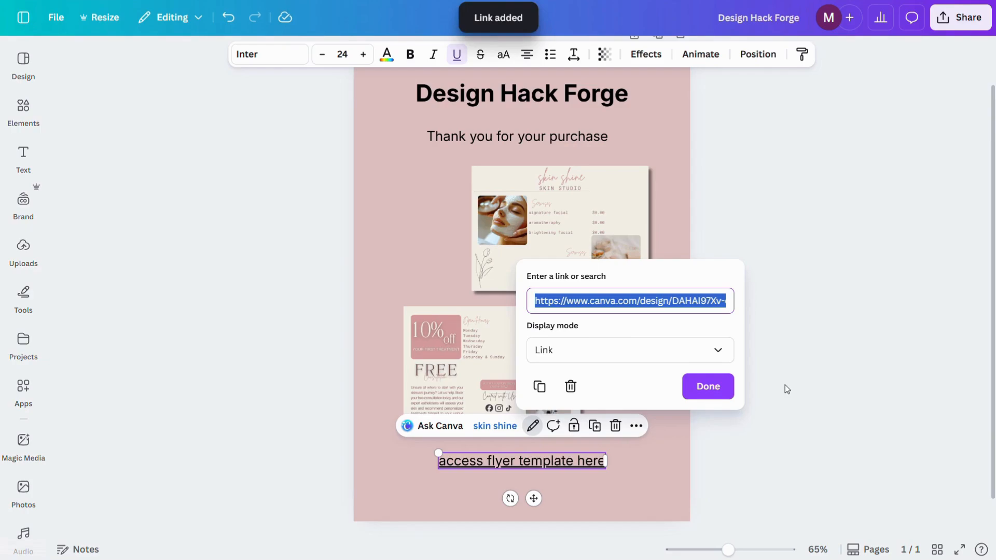
{"action": "left_click", "coordinate": [713, 390]}
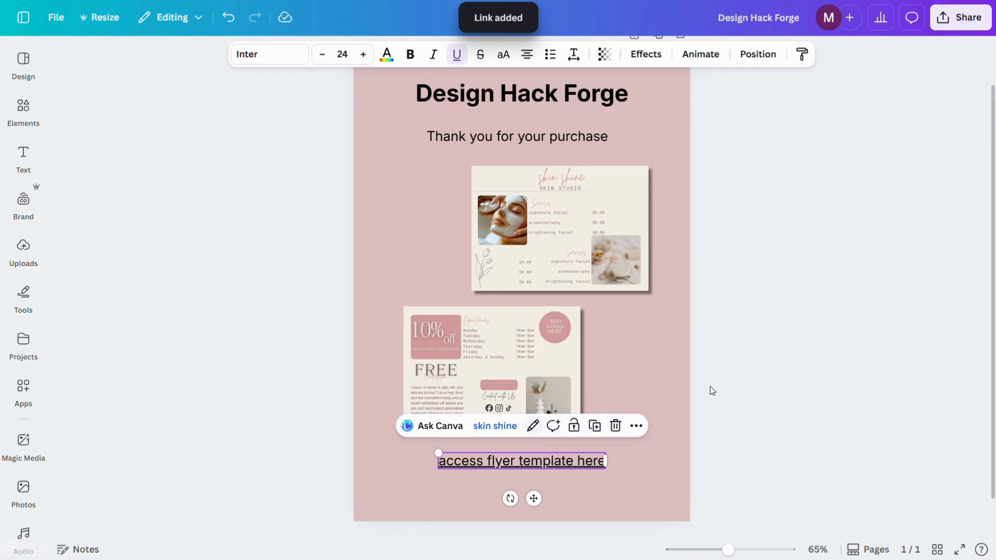
{"action": "left_click", "coordinate": [643, 508]}
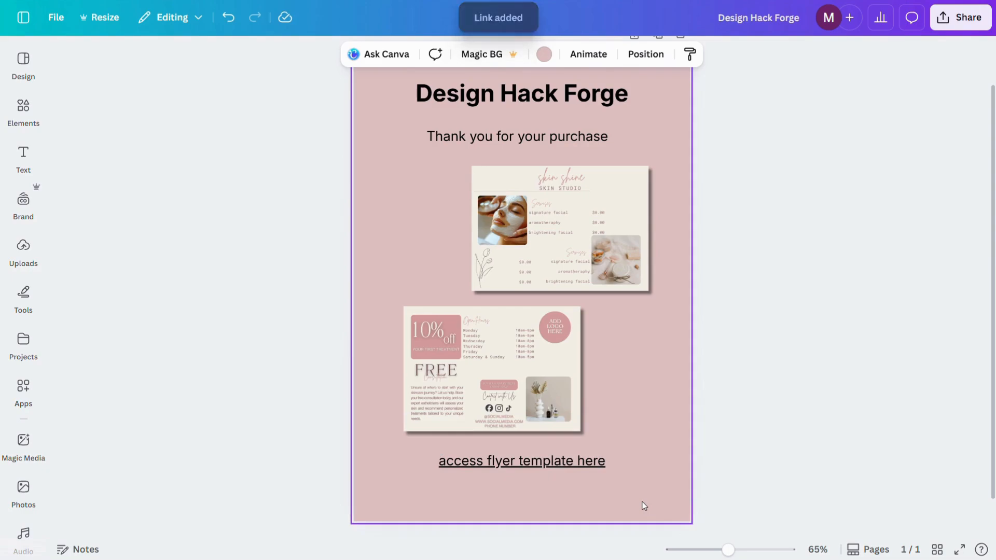
{"action": "left_click", "coordinate": [551, 463]}
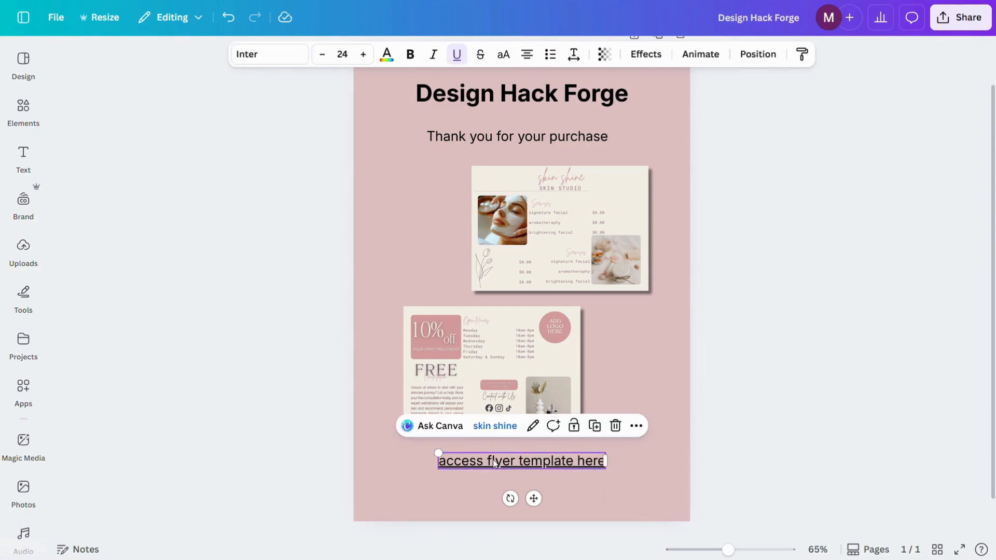
{"action": "left_click", "coordinate": [611, 479]}
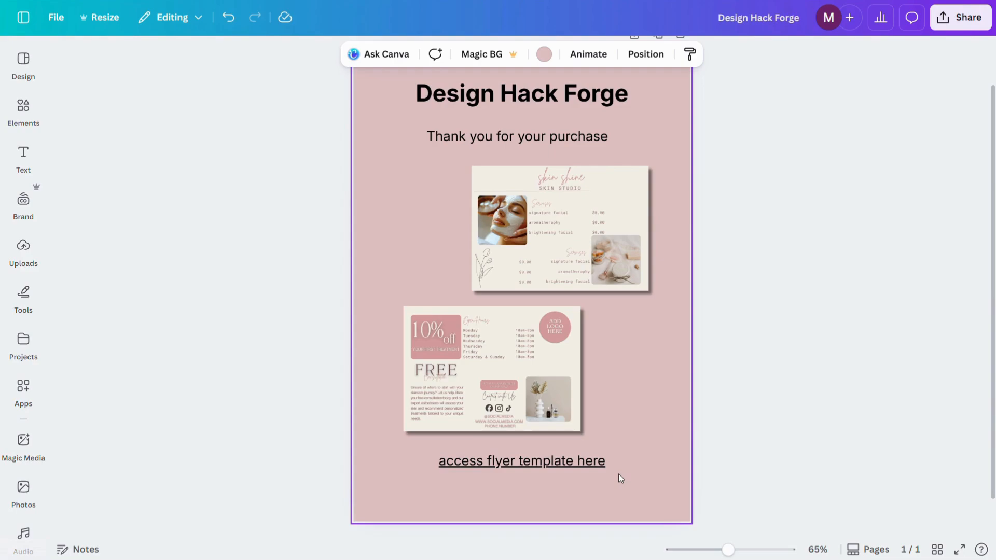
{"action": "left_click", "coordinate": [778, 193]}
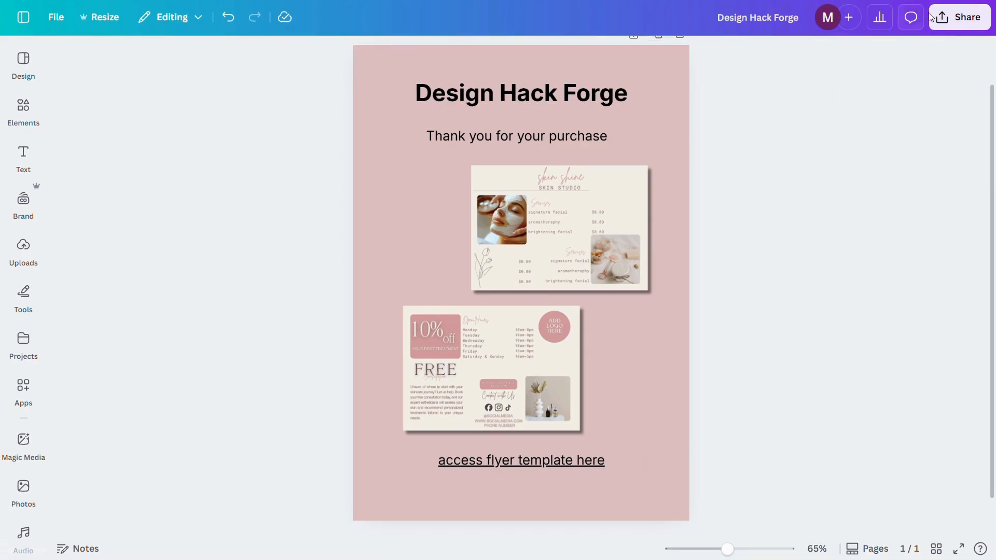
Download the thank-you page as a PDF Standard file and test the template link in the downloaded PDF.
{"action": "left_click", "coordinate": [955, 17]}
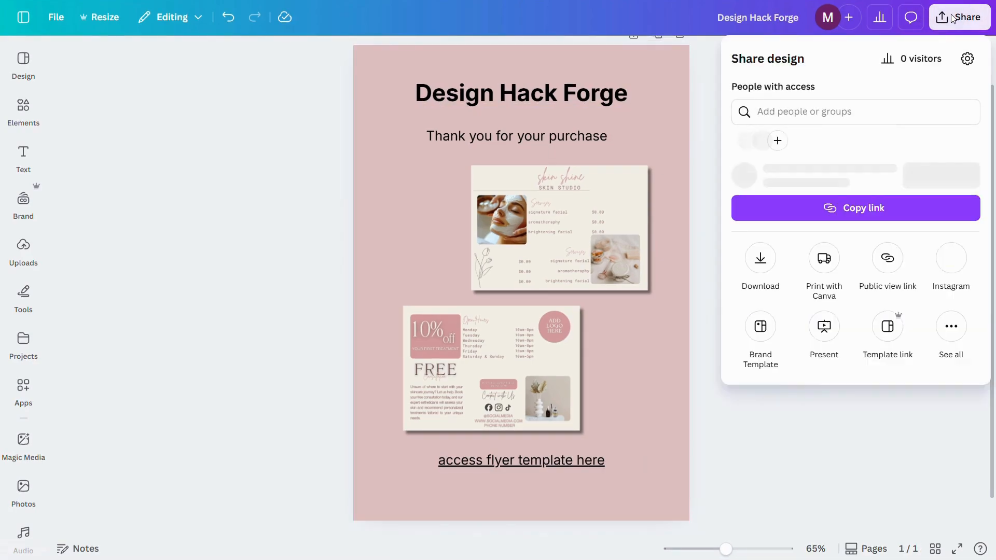
{"action": "left_click", "coordinate": [760, 286]}
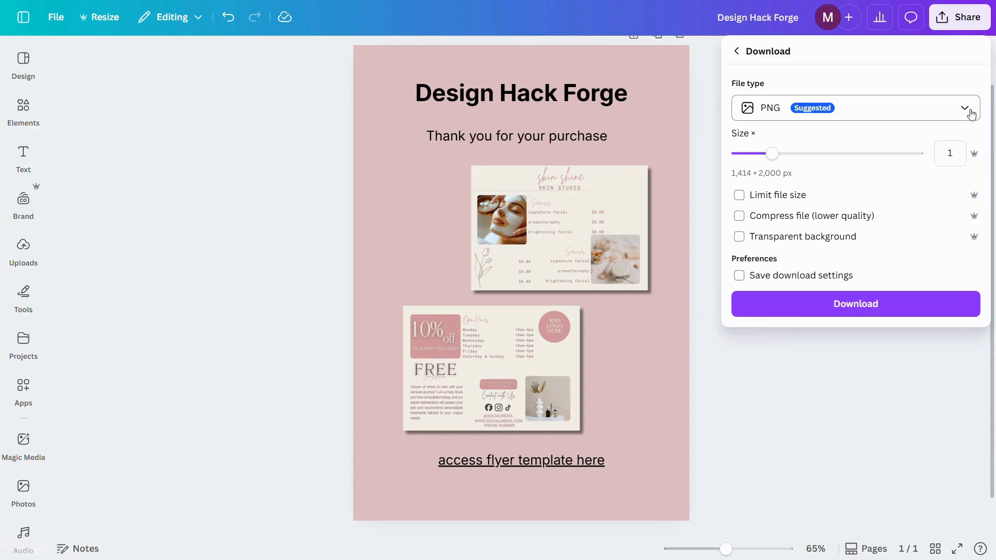
{"action": "left_click", "coordinate": [969, 111]}
{"action": "left_click", "coordinate": [815, 225]}
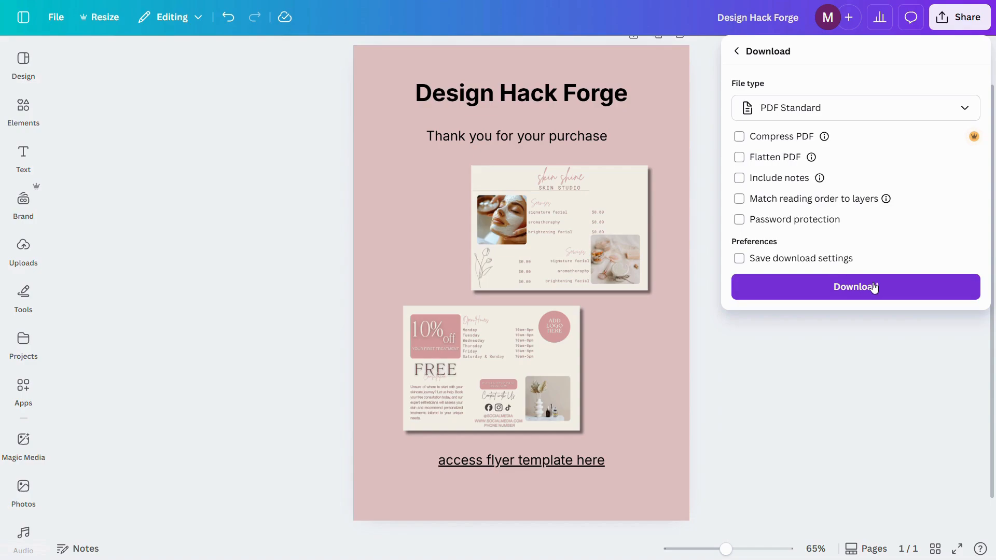
{"action": "left_click", "coordinate": [874, 288]}
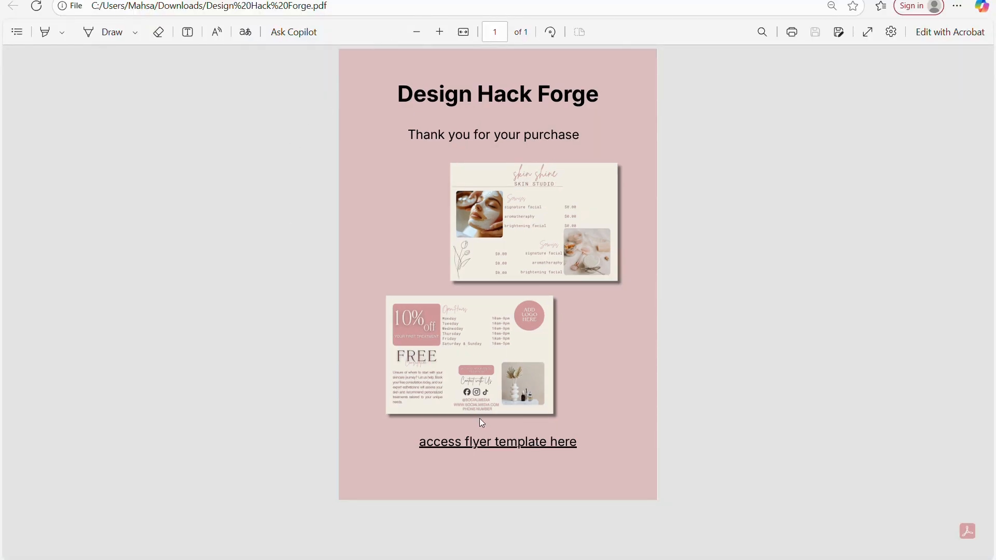
{"action": "left_click", "coordinate": [492, 446]}
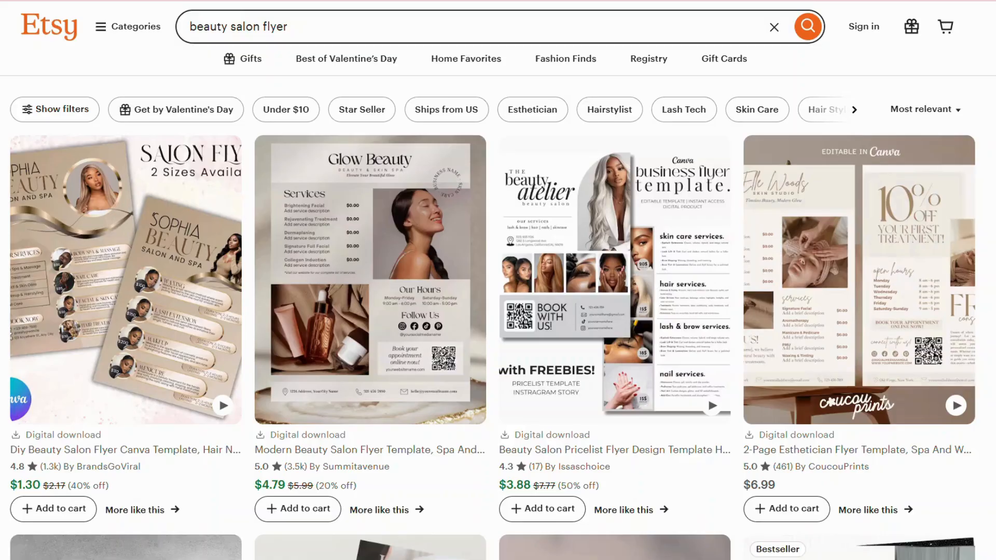
Switch to Etsy, browse the beauty salon flyer listings, and open the account registration form.
{"action": "scroll", "coordinate": [498, 280], "scroll_direction": "down", "scroll_amount": 2}
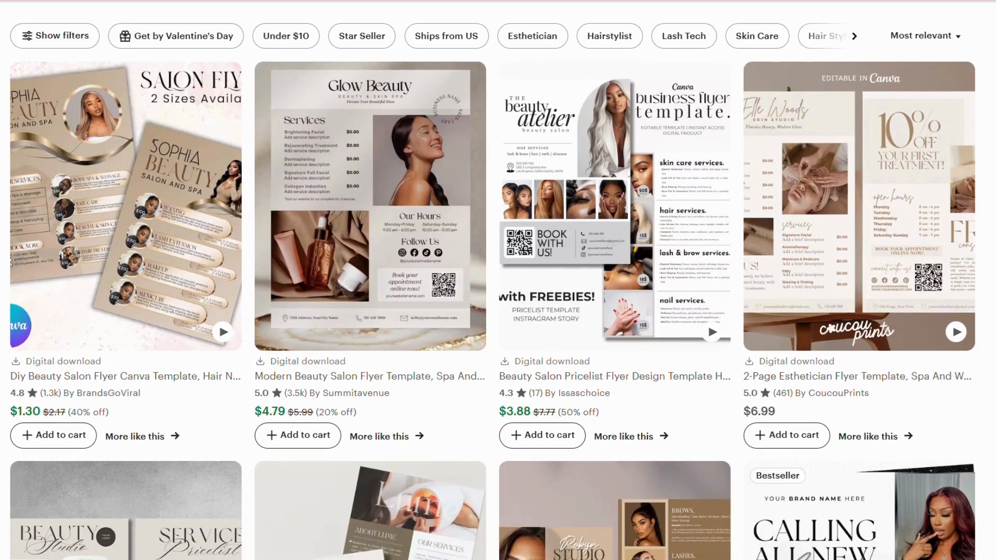
{"action": "scroll", "coordinate": [498, 280], "scroll_direction": "down", "scroll_amount": 3}
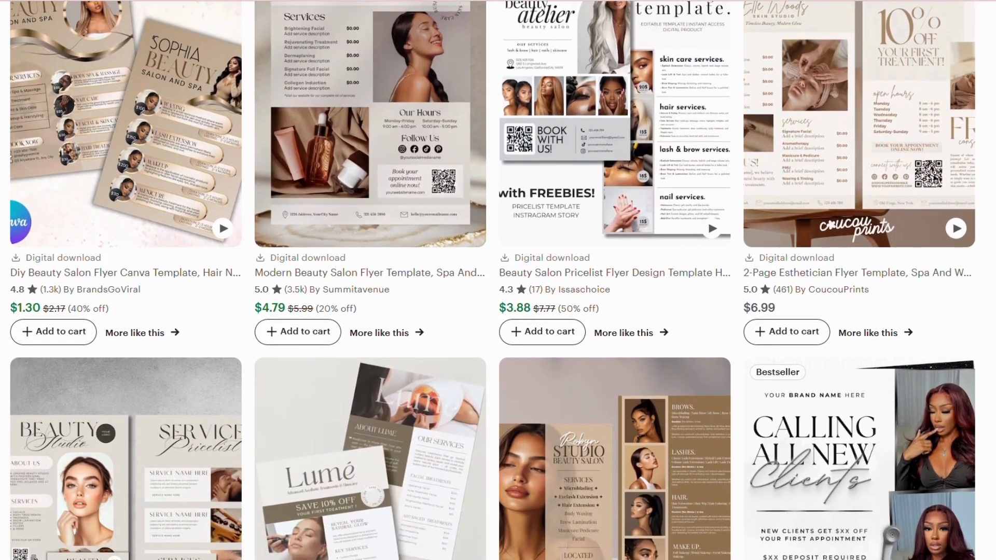
{"action": "scroll", "coordinate": [498, 280], "scroll_direction": "down", "scroll_amount": 3}
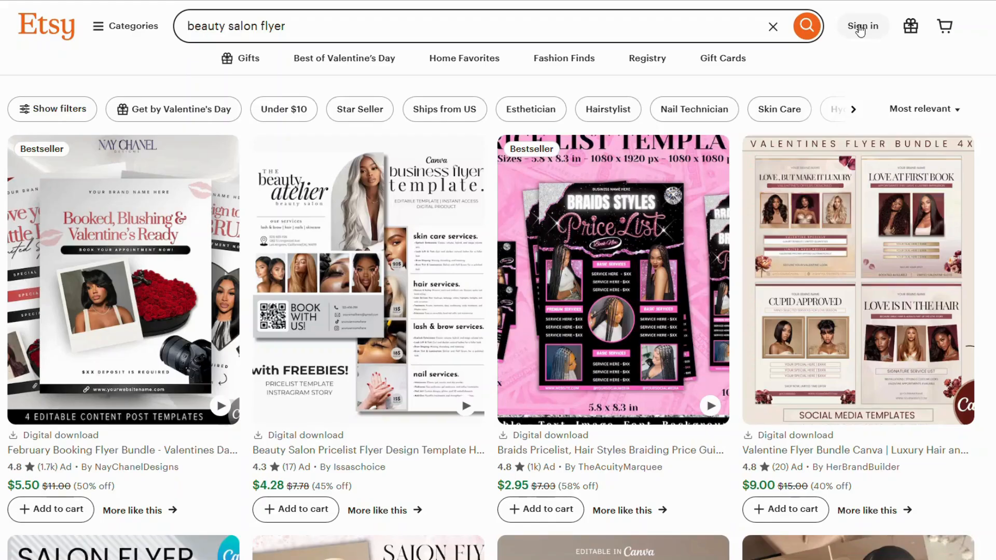
{"action": "left_click", "coordinate": [859, 29]}
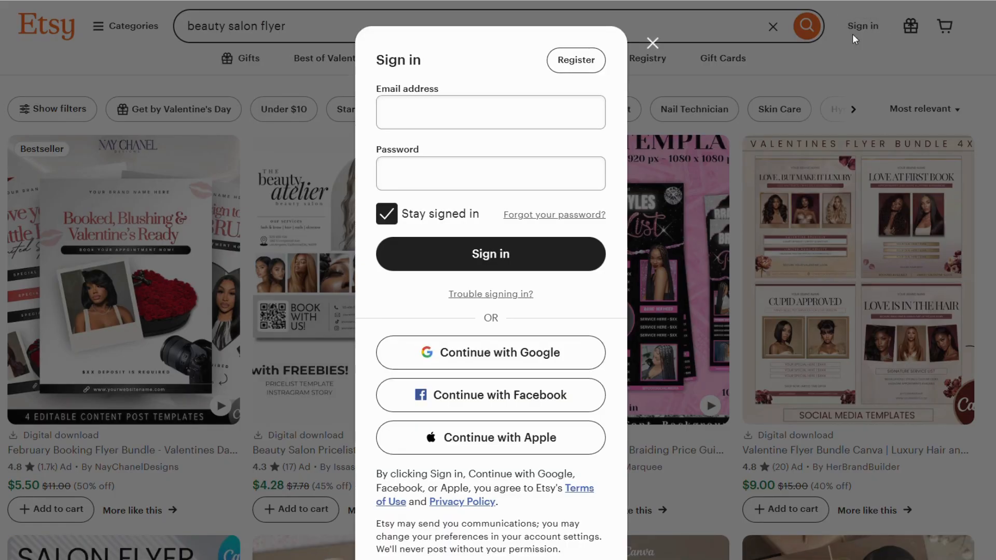
{"action": "left_click", "coordinate": [587, 64]}
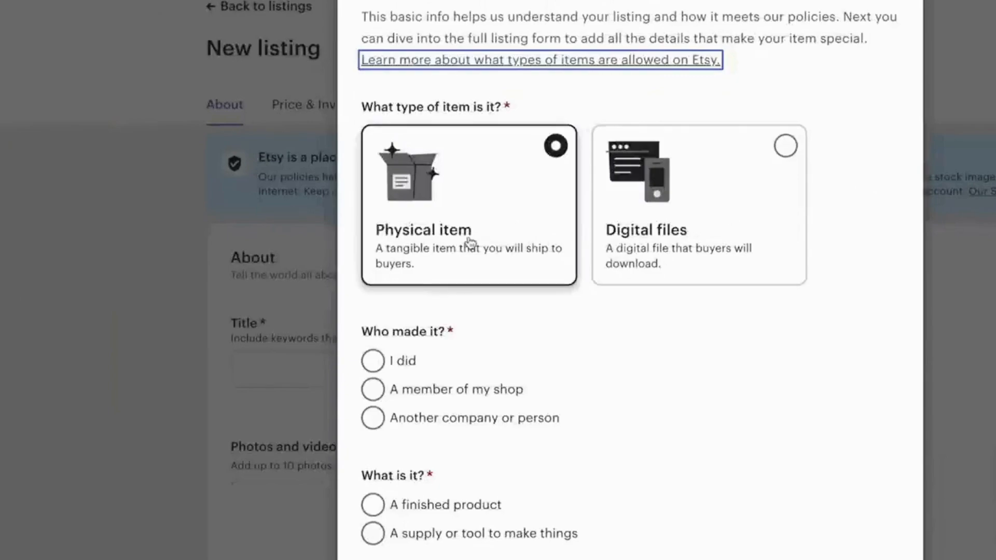
Set the new listing's core details to Digital files, I did, A finished product, and 2020 - 2024.
{"action": "left_click", "coordinate": [732, 220]}
{"action": "scroll", "coordinate": [781, 356], "scroll_direction": "down", "scroll_amount": 1}
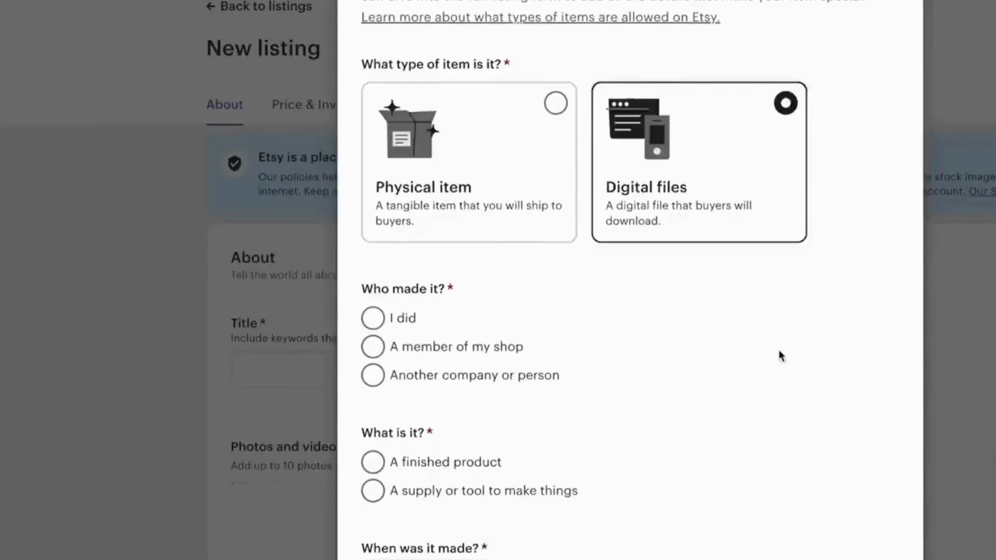
{"action": "left_click", "coordinate": [377, 325]}
{"action": "left_click", "coordinate": [373, 492]}
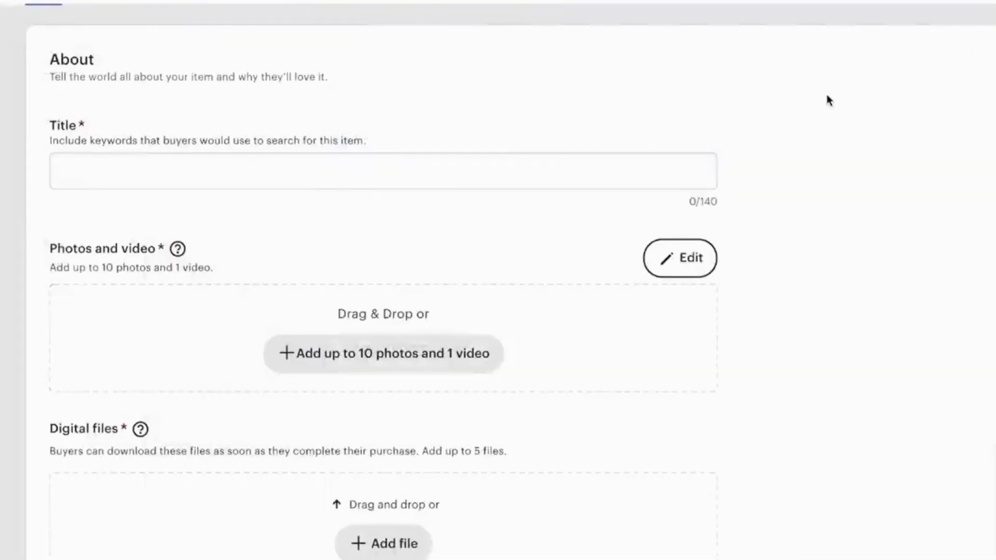
Review the new listing form's sections, from title, photos and digital files through description, price, category, shipping and settings.
{"action": "scroll", "coordinate": [829, 100], "scroll_direction": "down", "scroll_amount": 3}
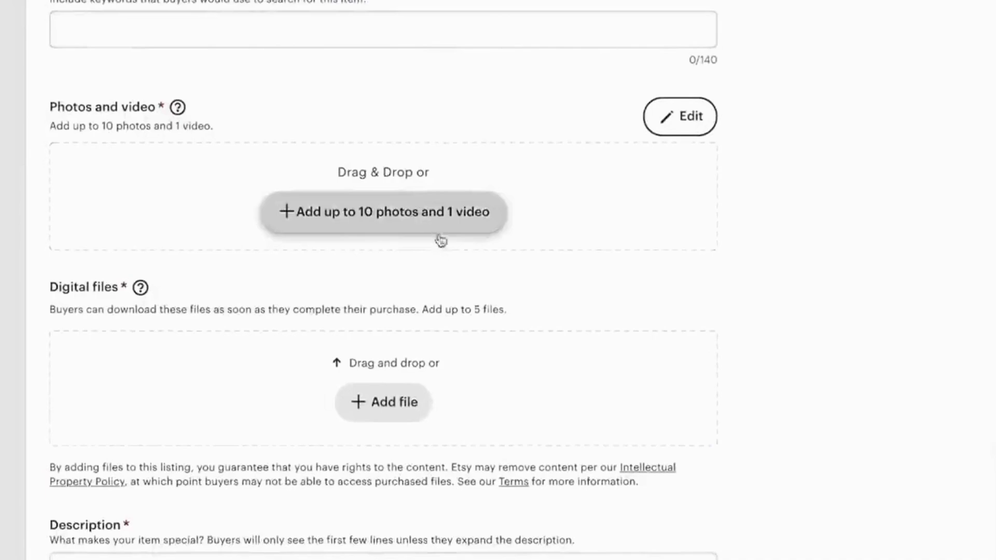
{"action": "scroll", "coordinate": [452, 262], "scroll_direction": "down", "scroll_amount": 10}
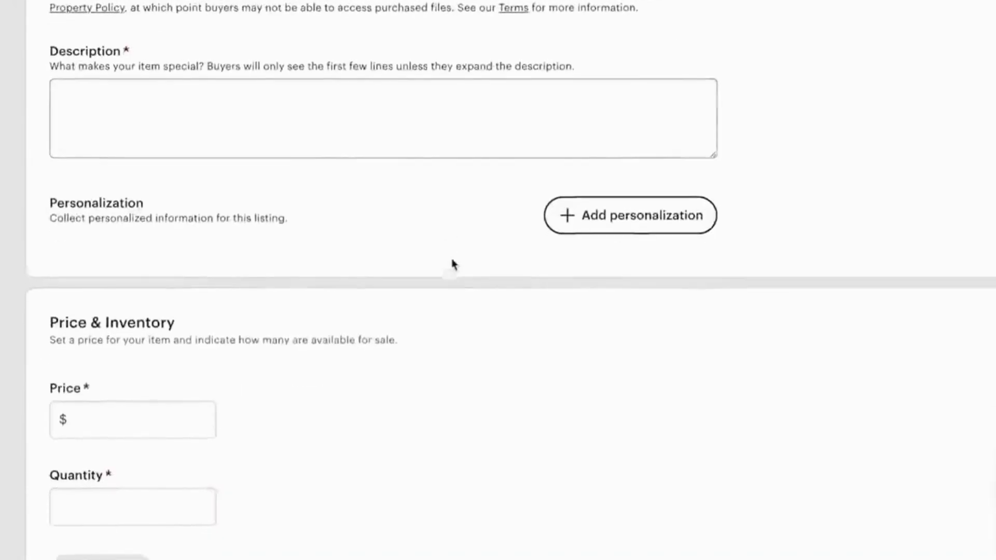
{"action": "scroll", "coordinate": [453, 265], "scroll_direction": "down", "scroll_amount": 15}
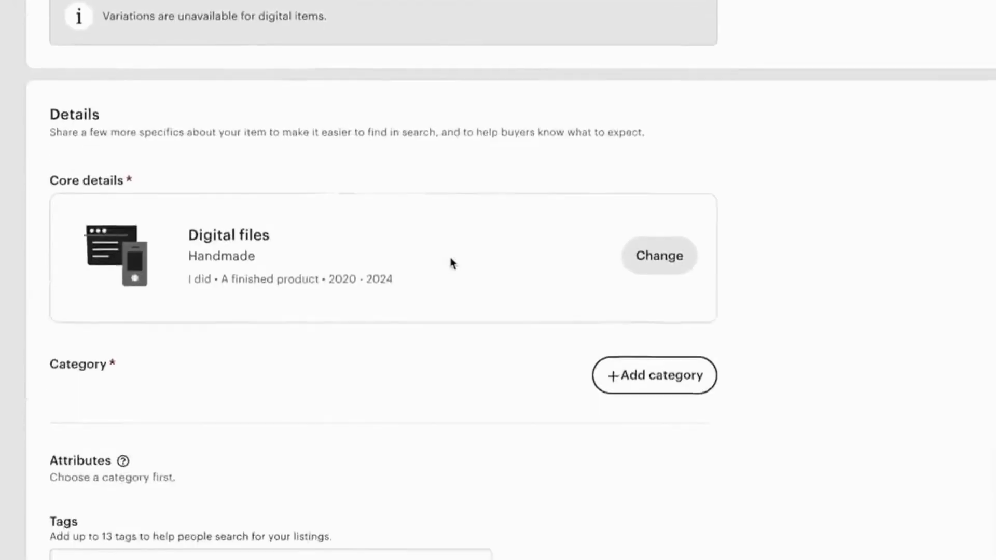
{"action": "scroll", "coordinate": [453, 265], "scroll_direction": "down", "scroll_amount": 13}
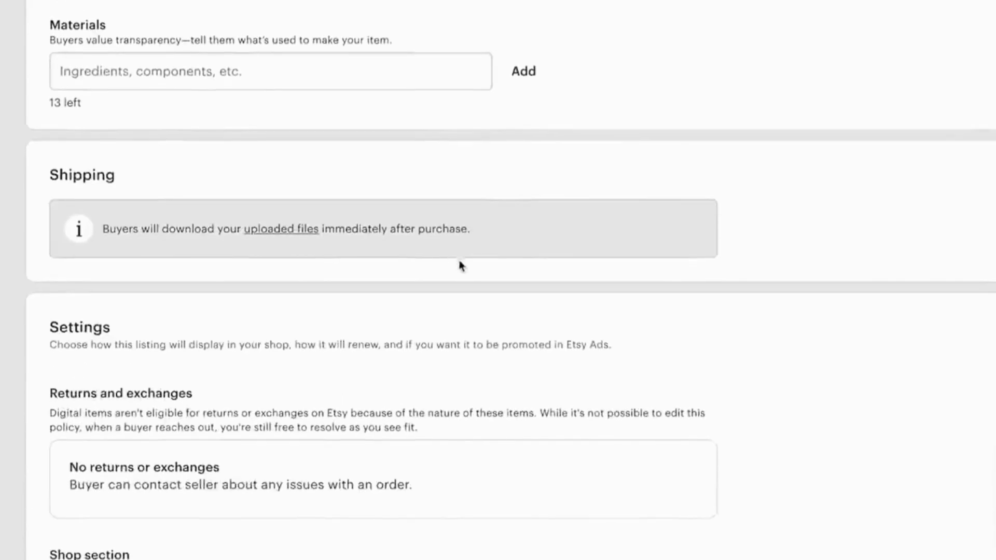
{"action": "scroll", "coordinate": [460, 265], "scroll_direction": "down", "scroll_amount": 2}
{"action": "scroll", "coordinate": [464, 266], "scroll_direction": "up", "scroll_amount": 20}
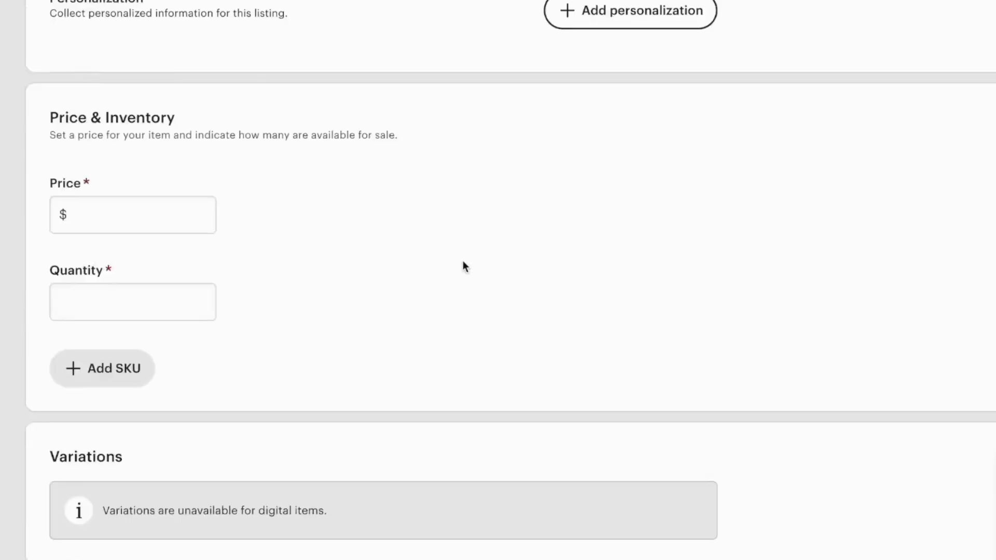
{"action": "scroll", "coordinate": [463, 266], "scroll_direction": "up", "scroll_amount": 17}
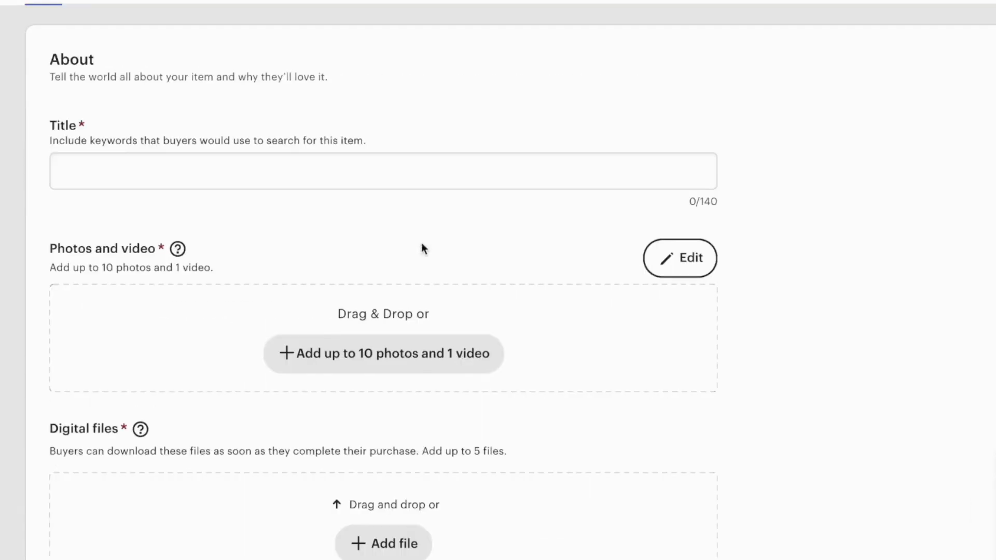